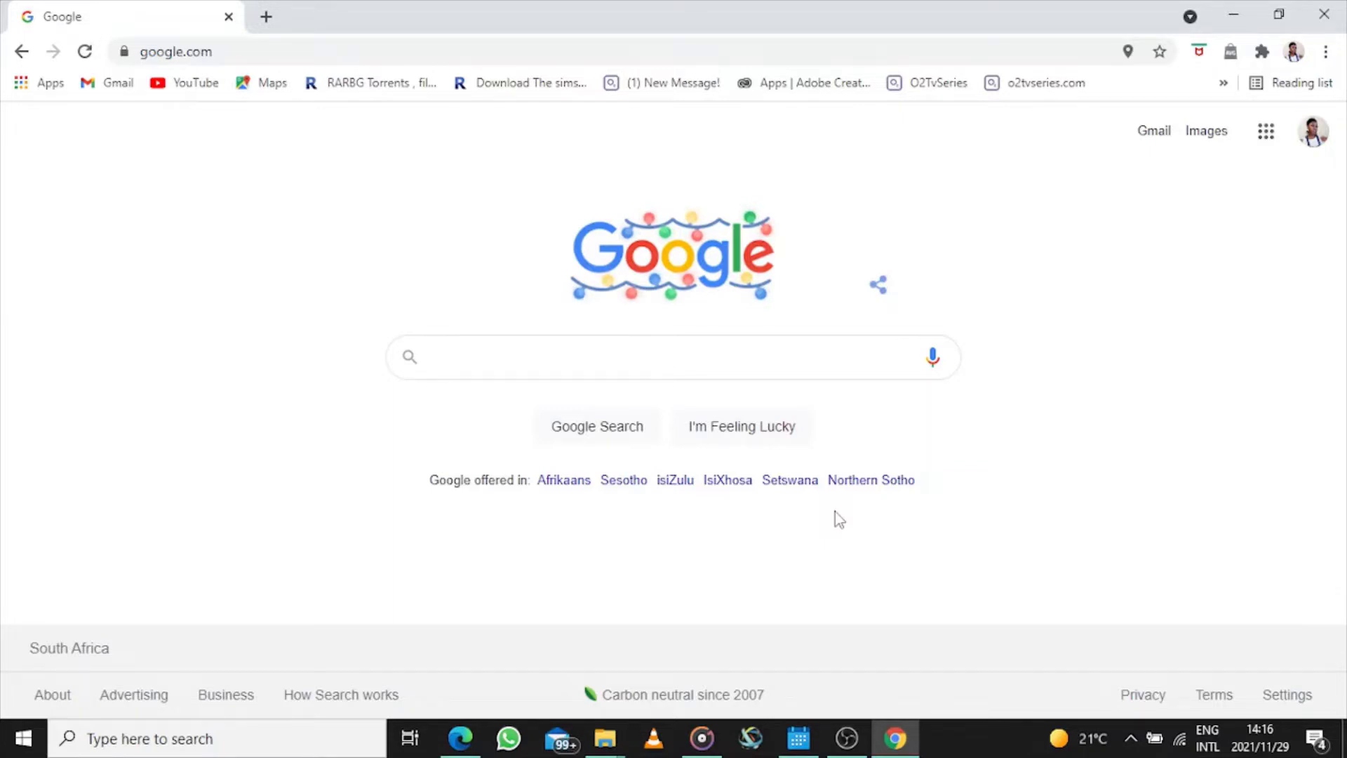
Step: Search Google for "canva" and open the Canva website from the results
type("canva")
key("Return")
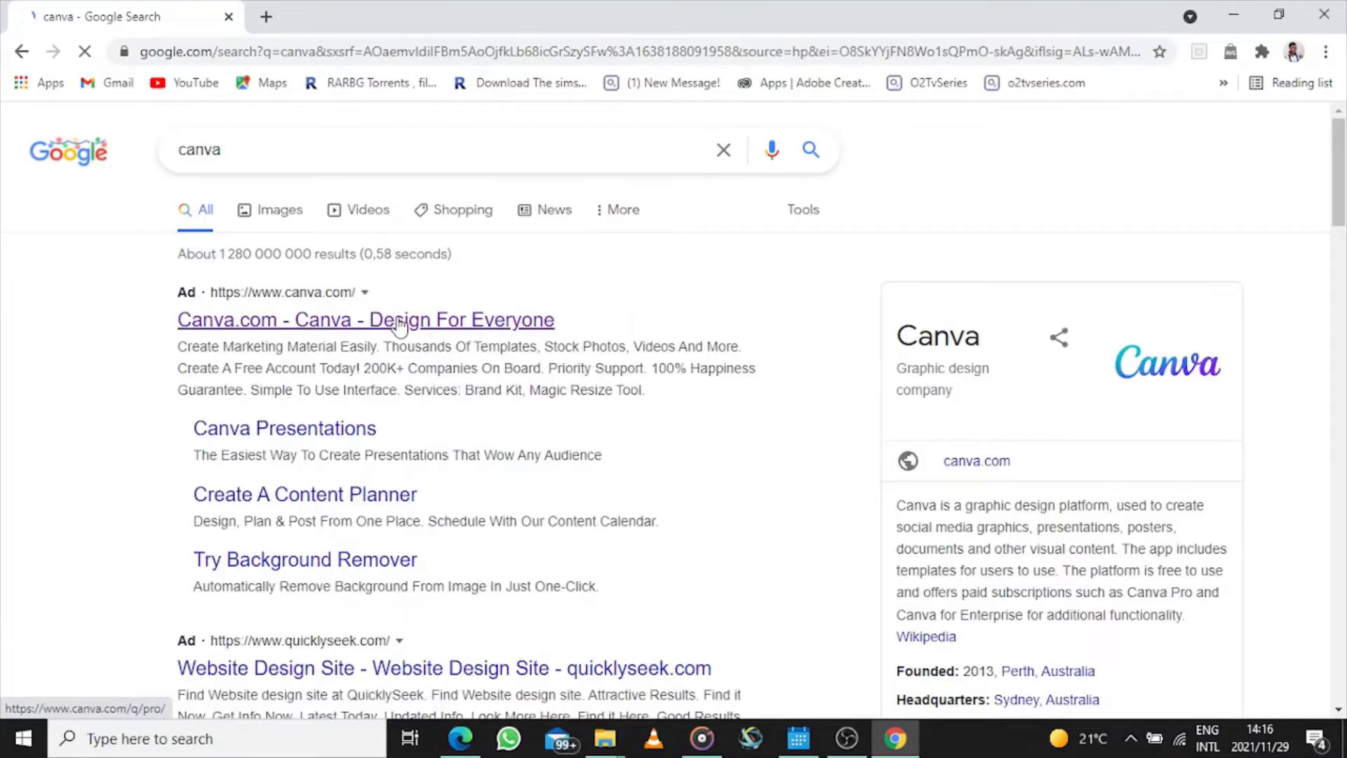
left_click(399, 325)
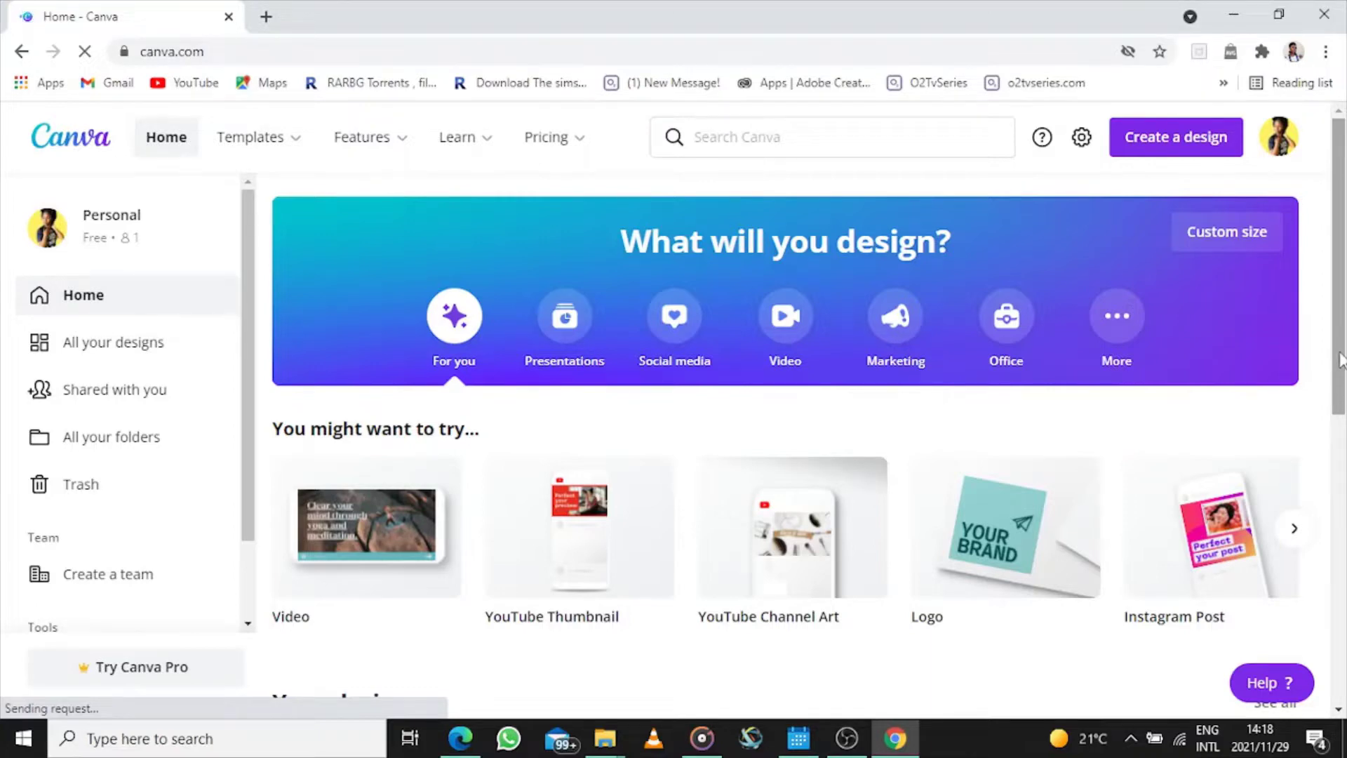
Step: Look through the suggested design types and create a blank YouTube Thumbnail design
mouse_move(1340, 360)
left_mouse_down()
mouse_move(1341, 657)
mouse_move(1340, 370)
left_mouse_up()
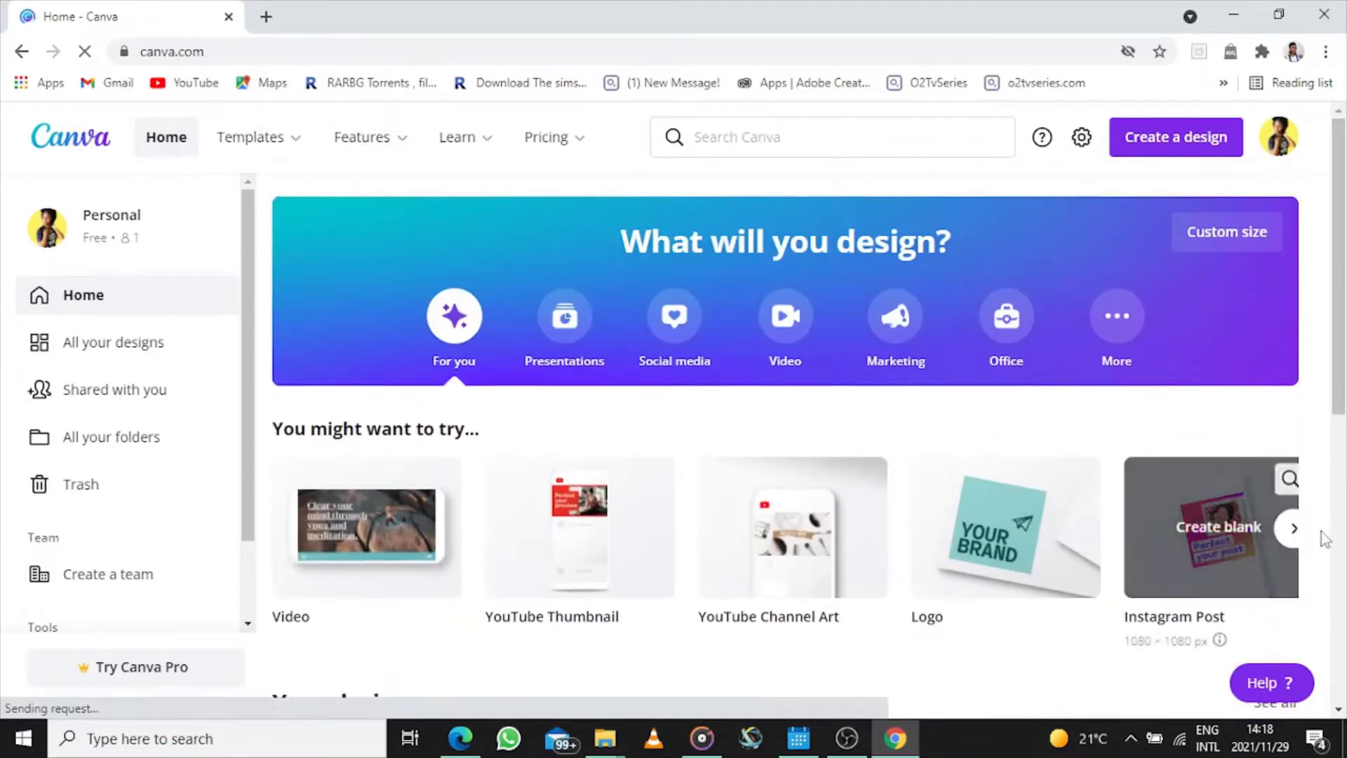
left_click(1295, 529)
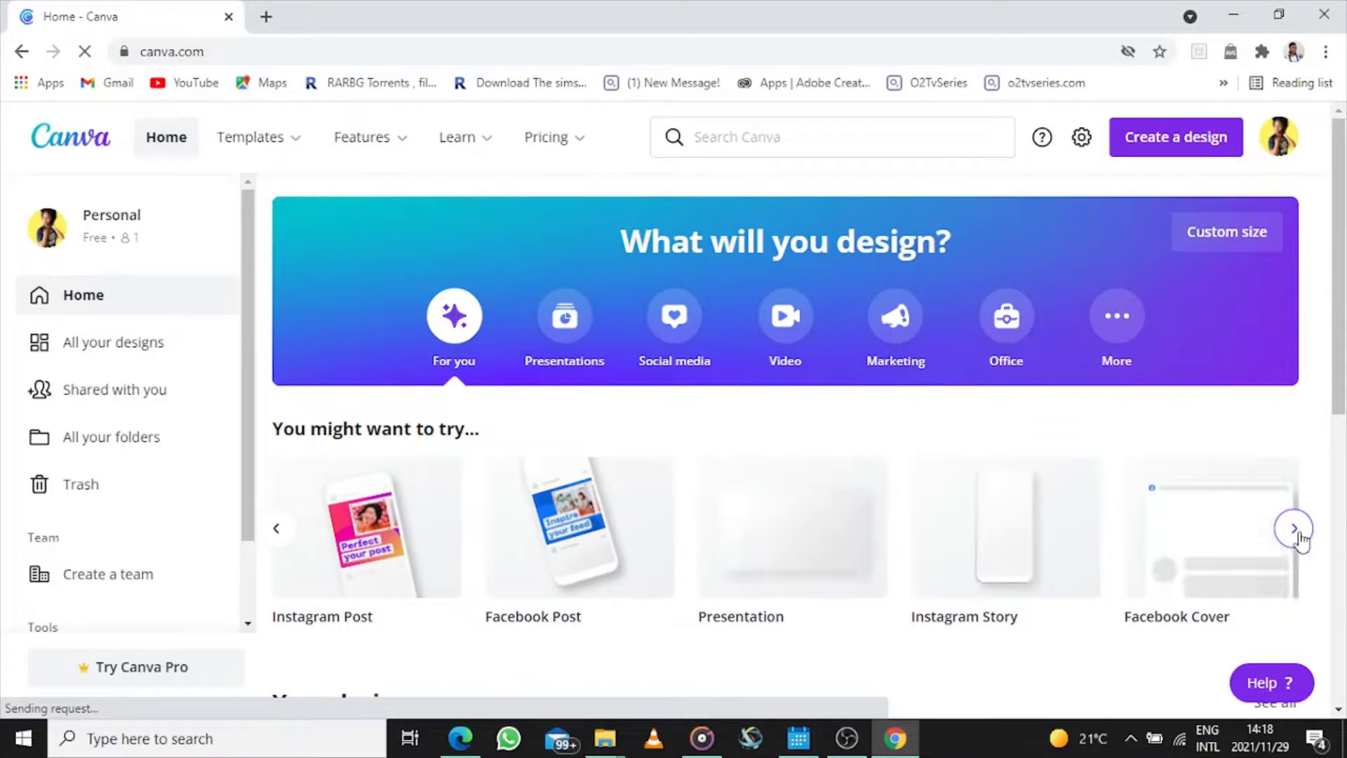
left_click(1295, 528)
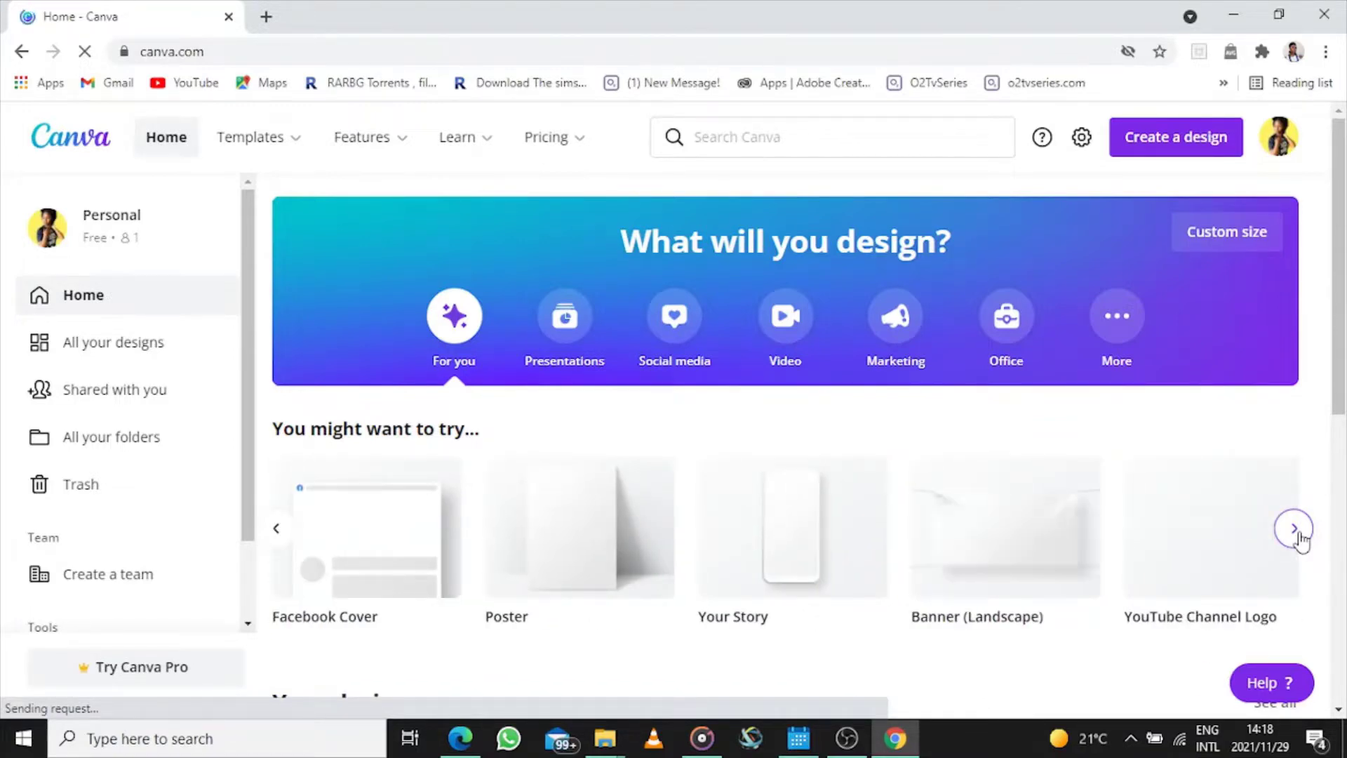
left_click(1295, 529)
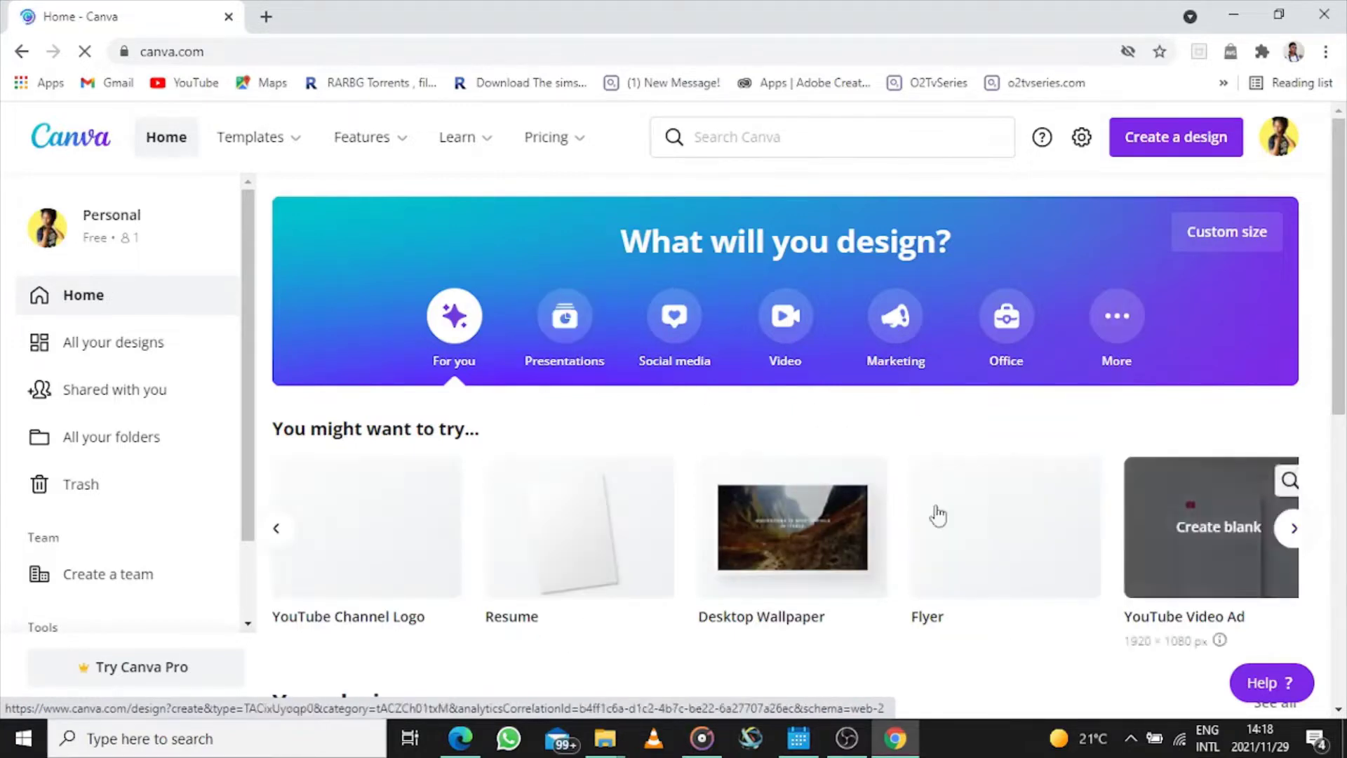
left_click(276, 530)
left_click(275, 530)
left_click(276, 530)
left_click(276, 530)
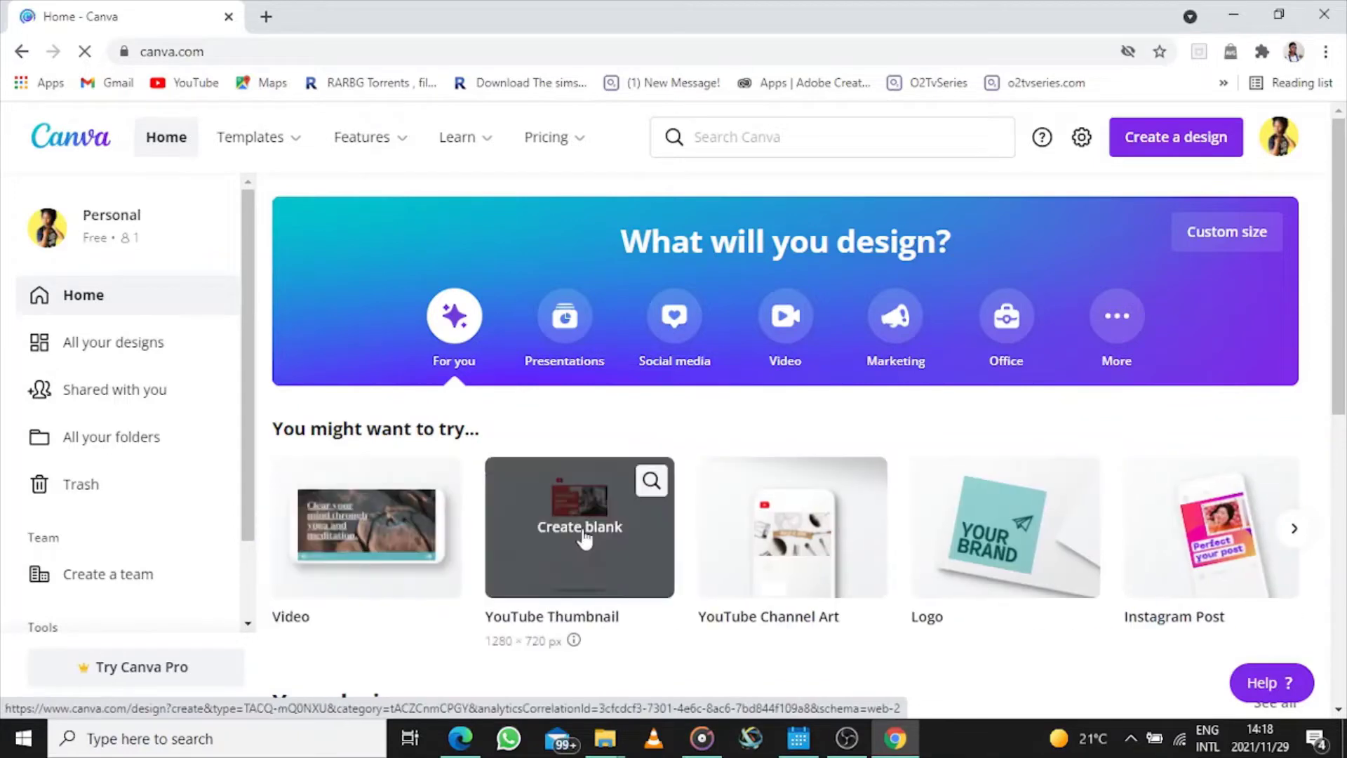
left_click(585, 537)
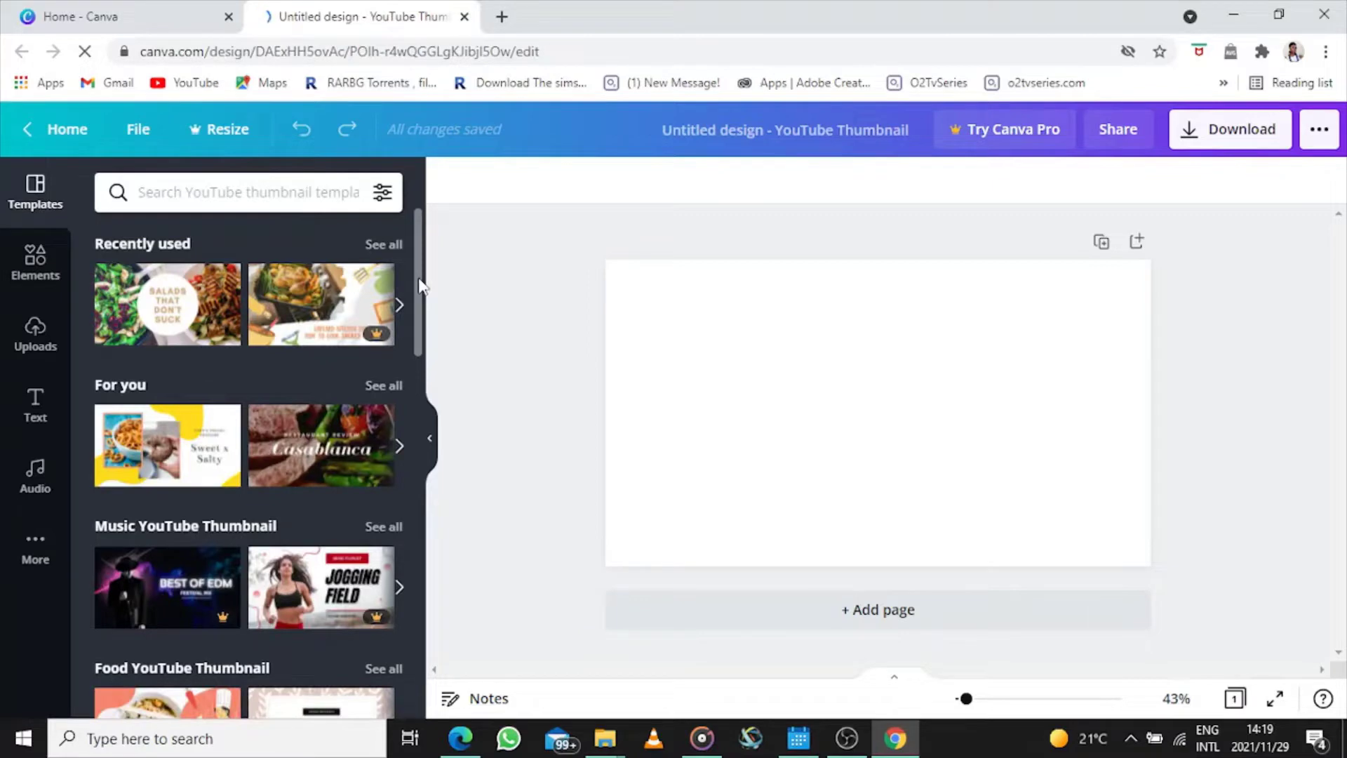
Step: Apply the recently used "Salads That Don't Suck" template to the page and delete the element beside its heading
left_click_drag(419, 285, 440, 264)
left_click(200, 309)
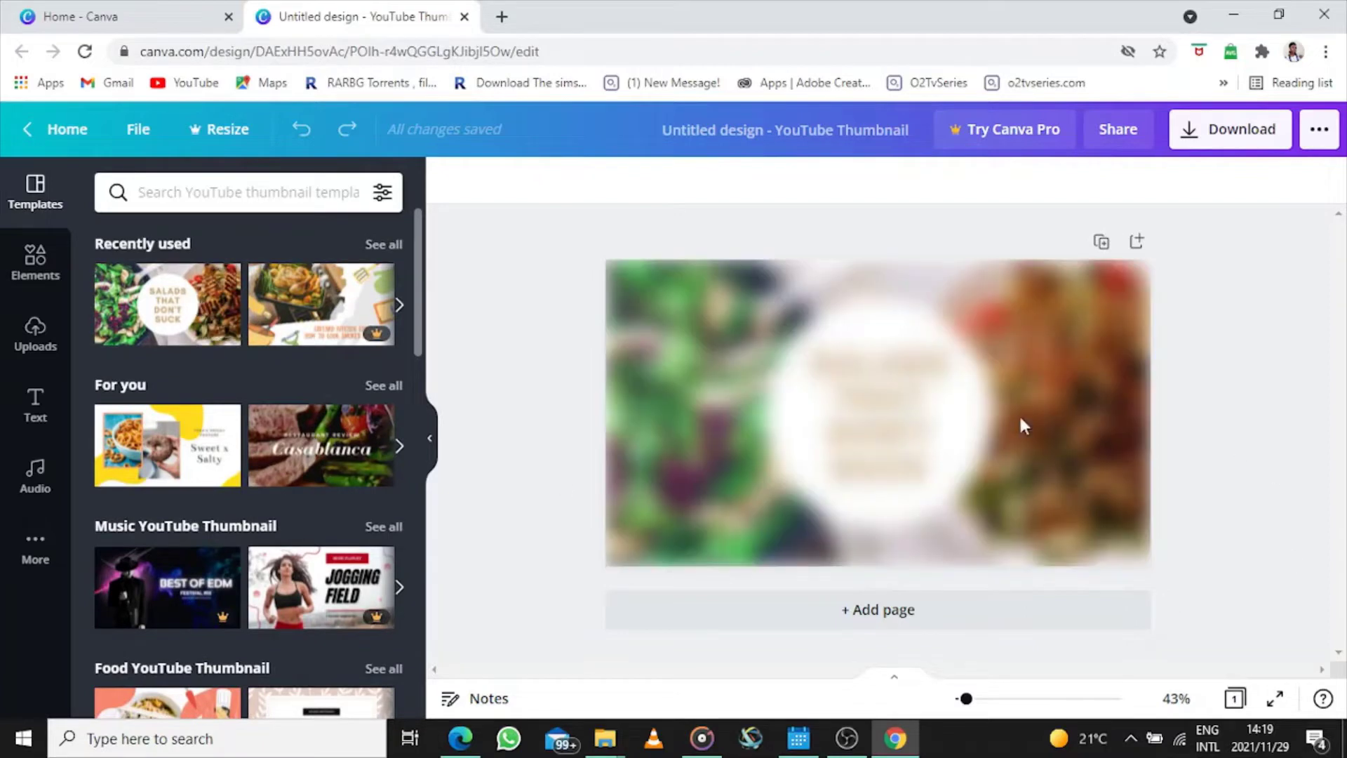
left_click(952, 496)
key("Delete")
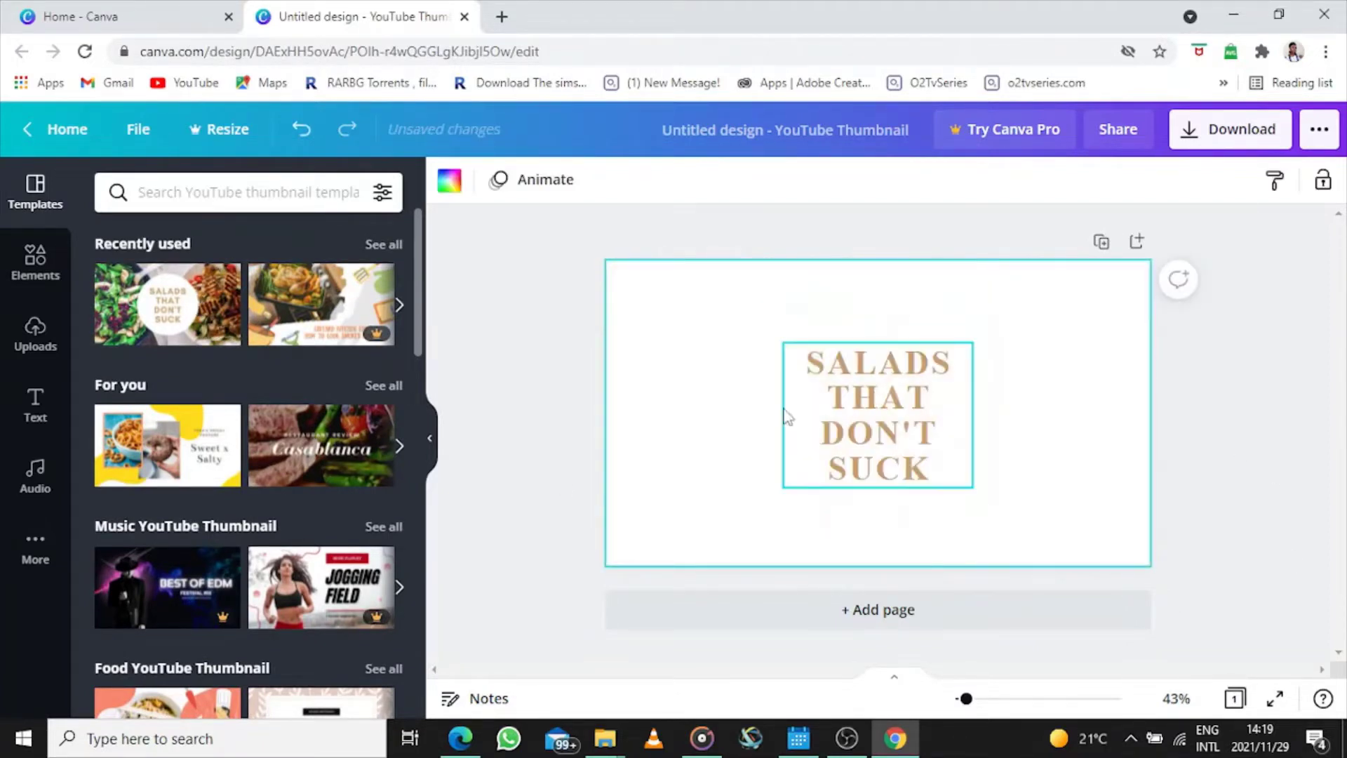
Step: Inspect the template's photo grid and heading text, and undo the template edits back to a blank page
left_click(706, 483)
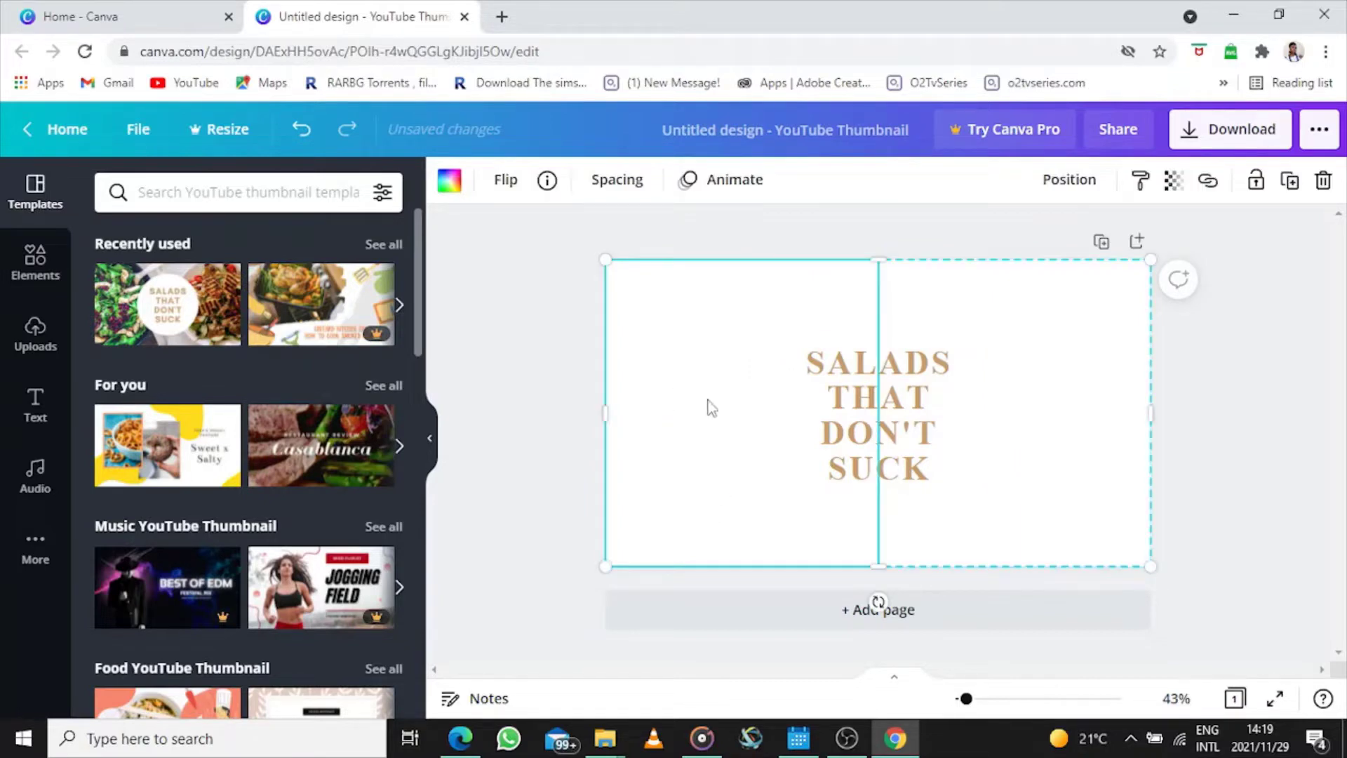
right_click(708, 454)
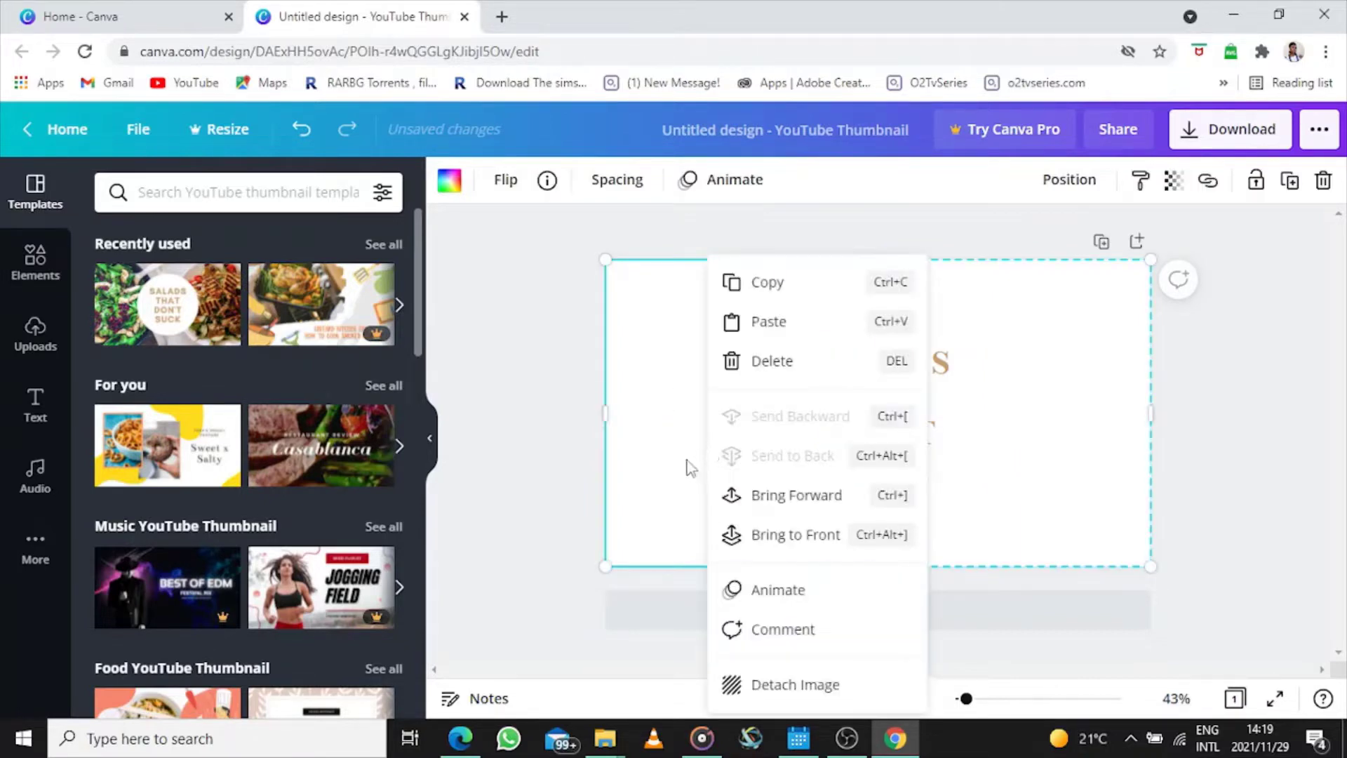
left_click(687, 466)
double_click(845, 424)
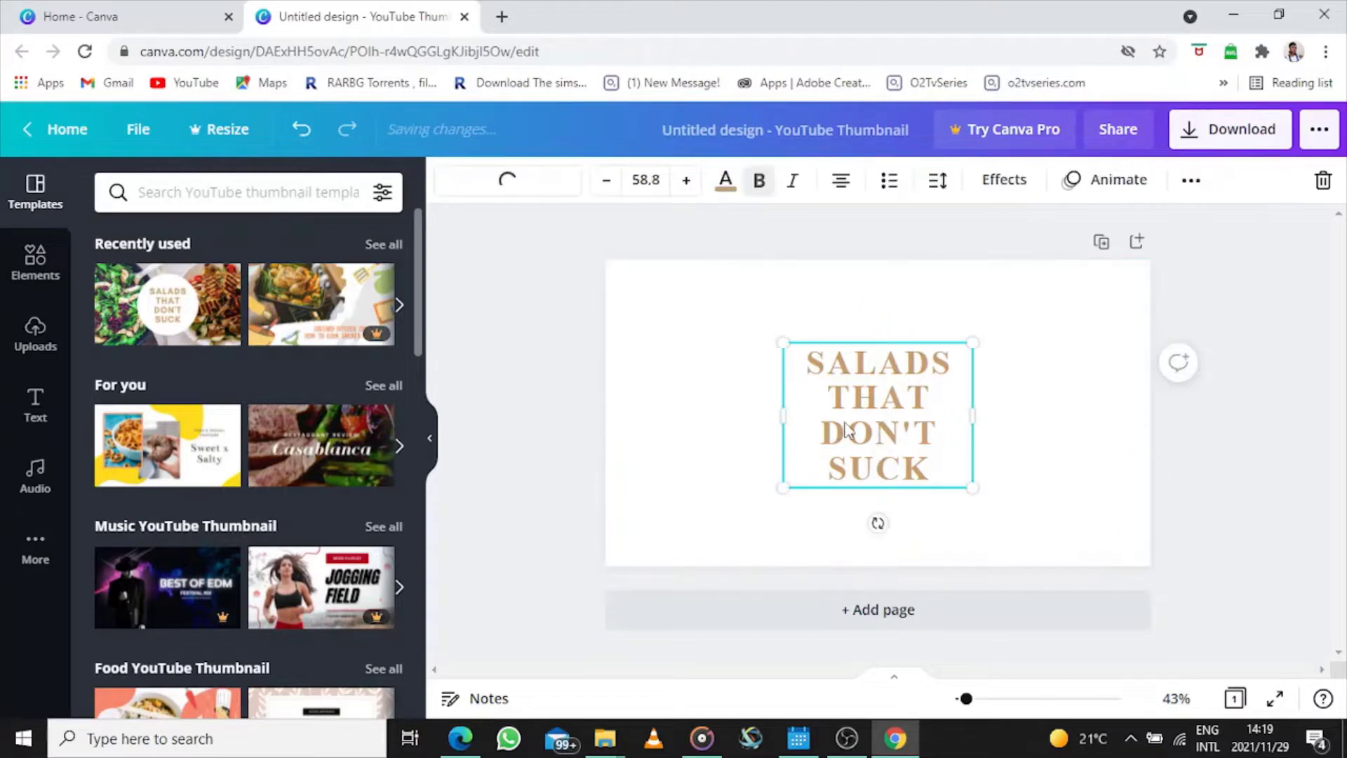
left_click(1109, 445)
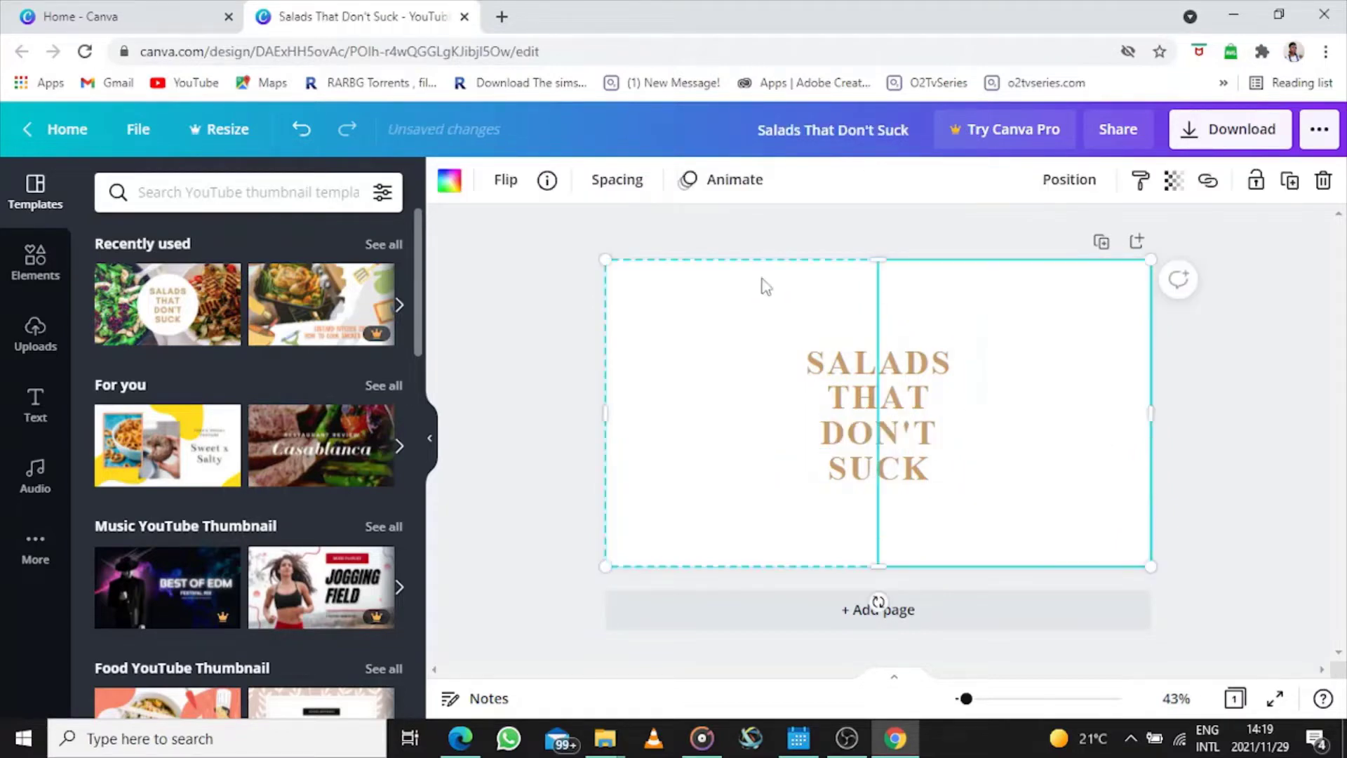
left_click(851, 414)
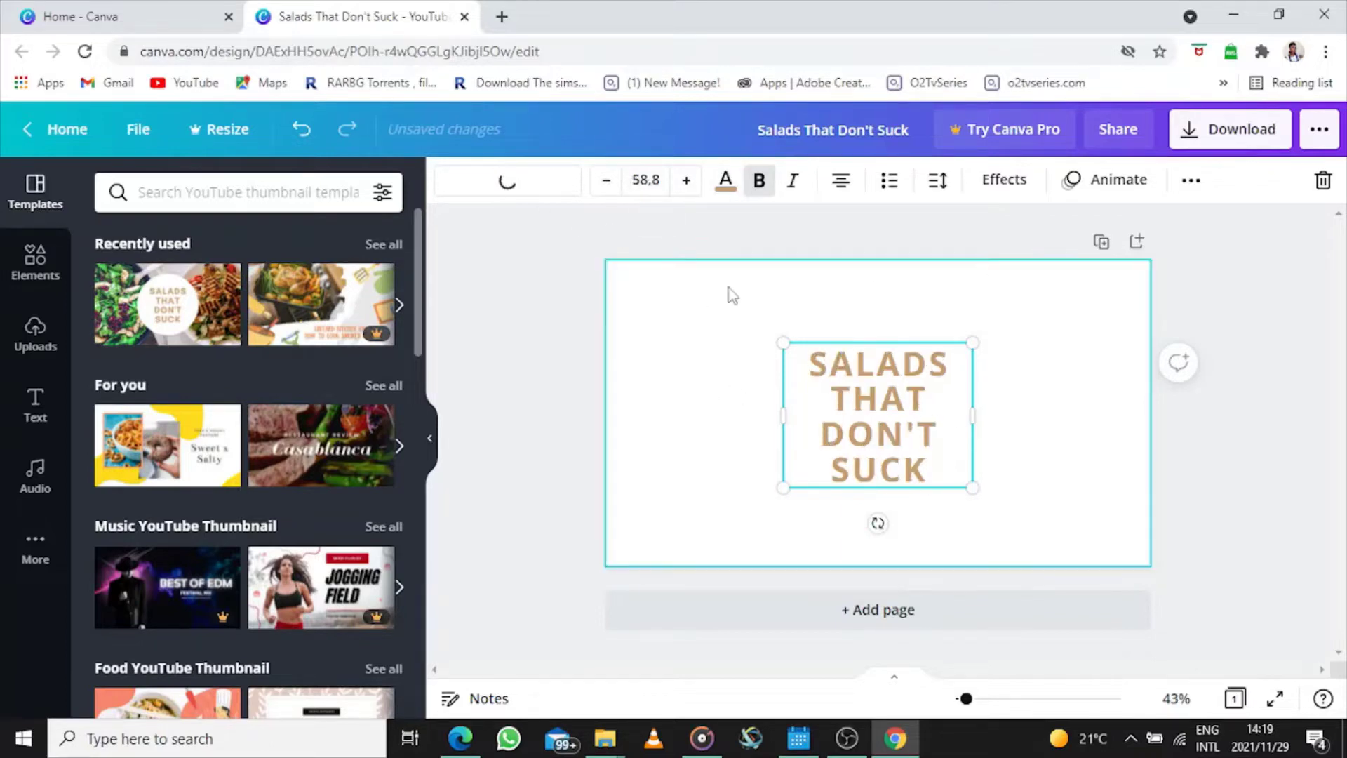
left_click(300, 130)
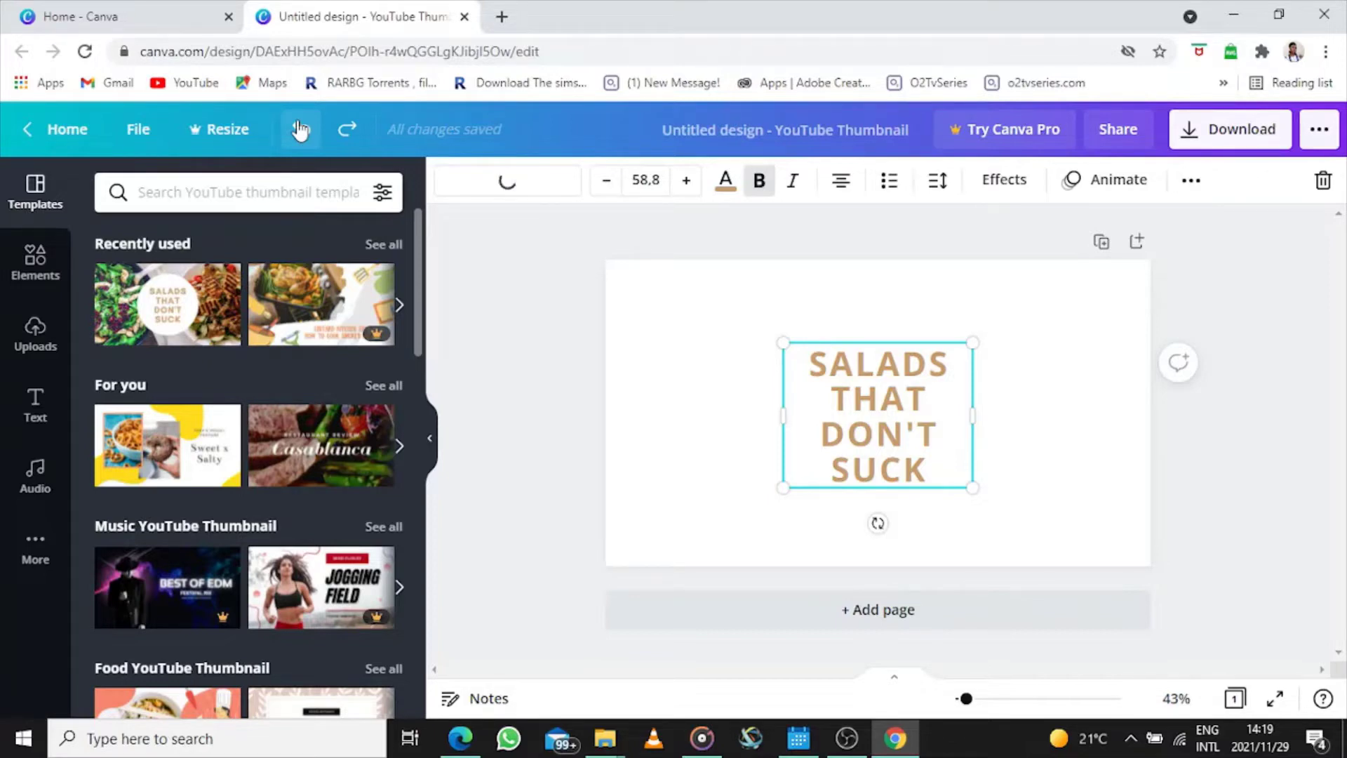
left_click(300, 130)
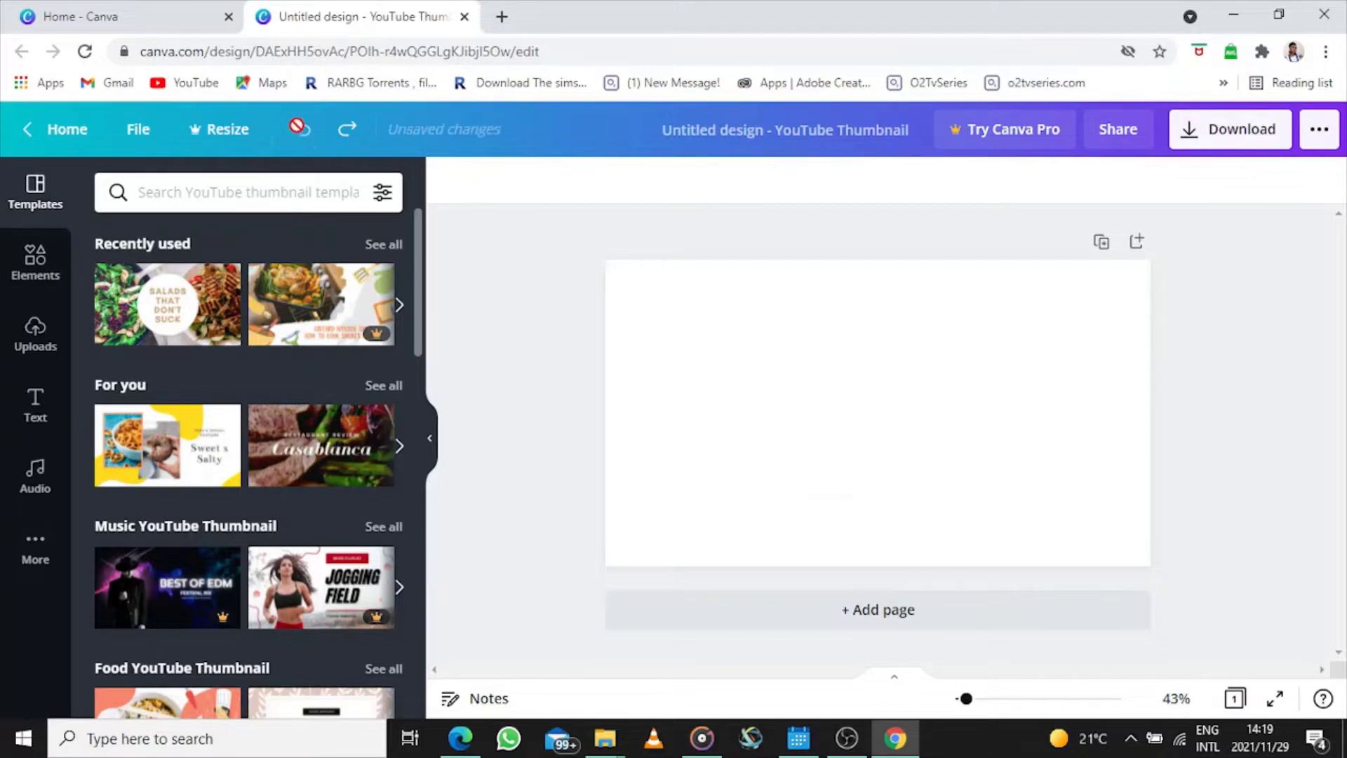
Step: Examine the available design elements, such as lines and shapes, graphics, photos, videos, charts, frames and grids
left_click(40, 267)
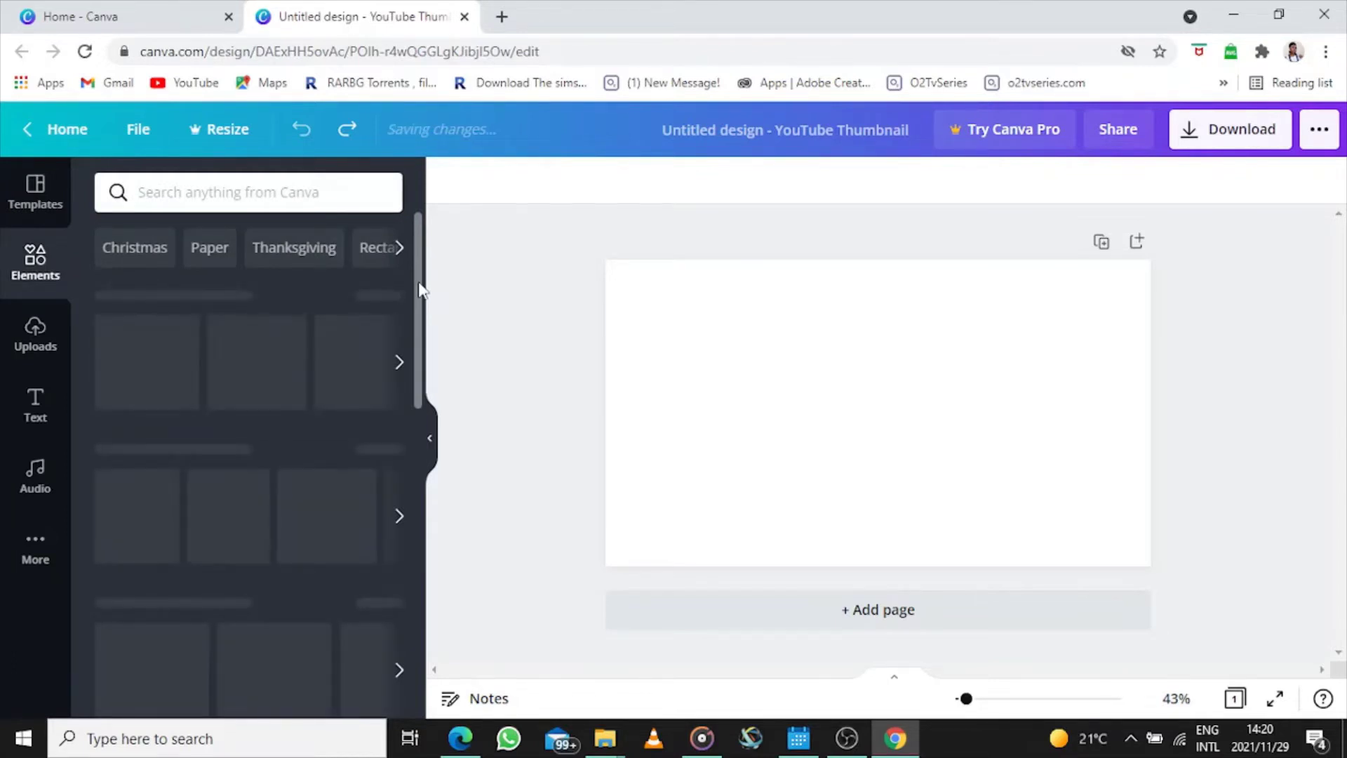
left_click_drag(419, 287, 440, 597)
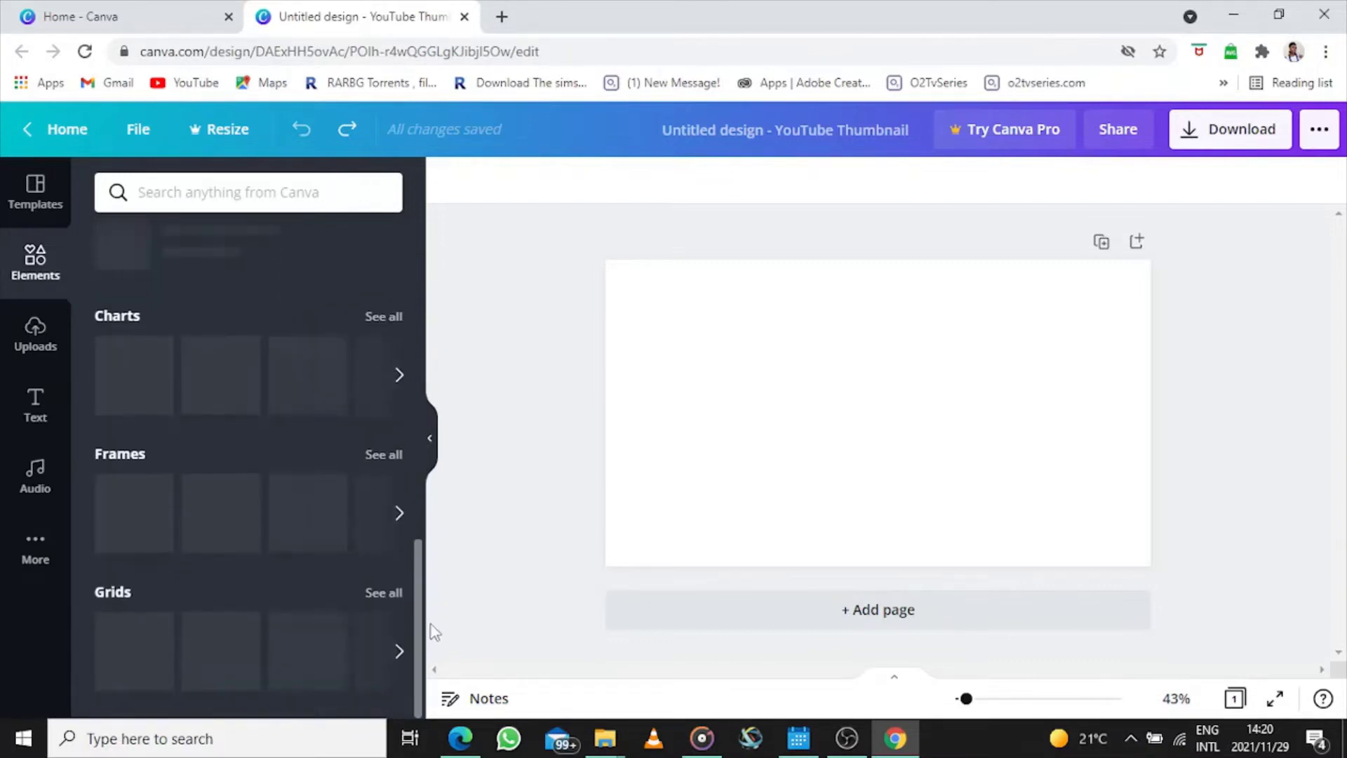
scroll(431, 647, "up", 5)
scroll(443, 445, "up", 5)
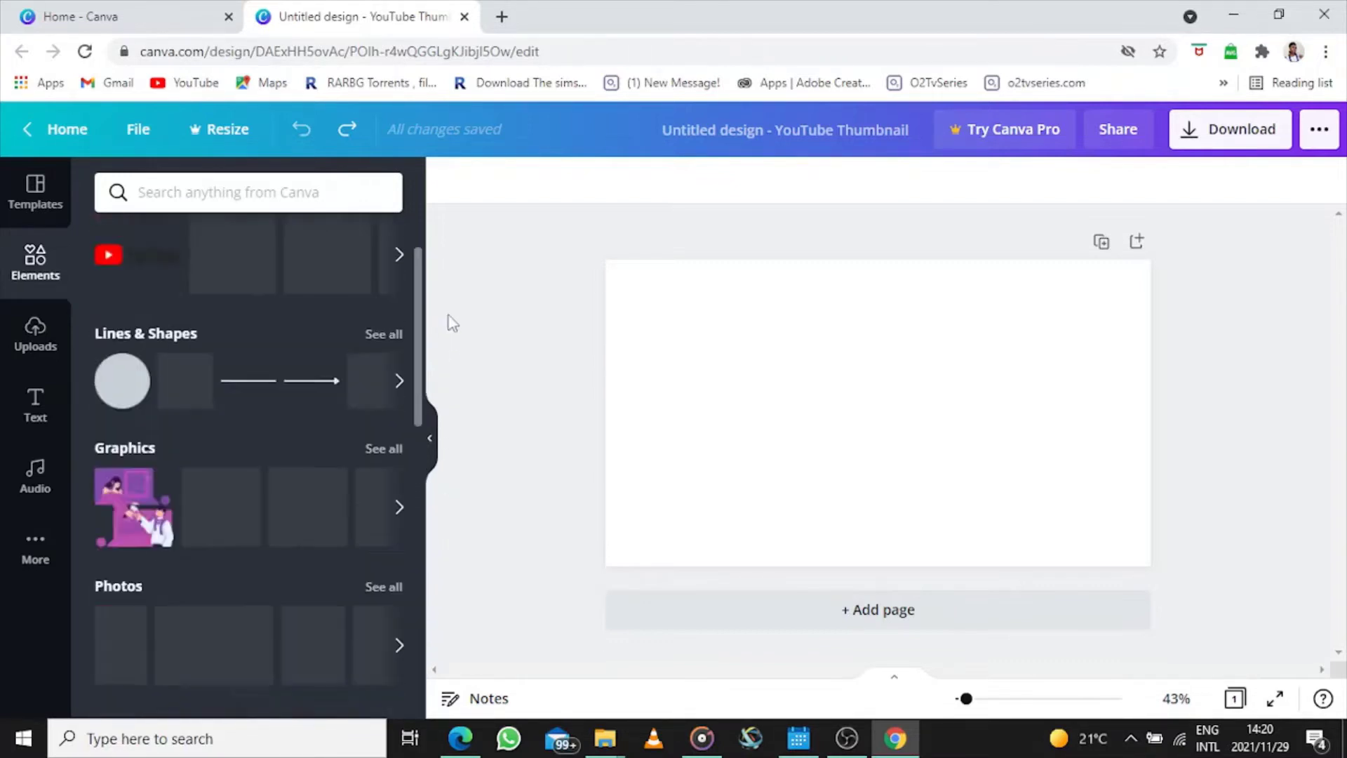
scroll(447, 319, "down", 6)
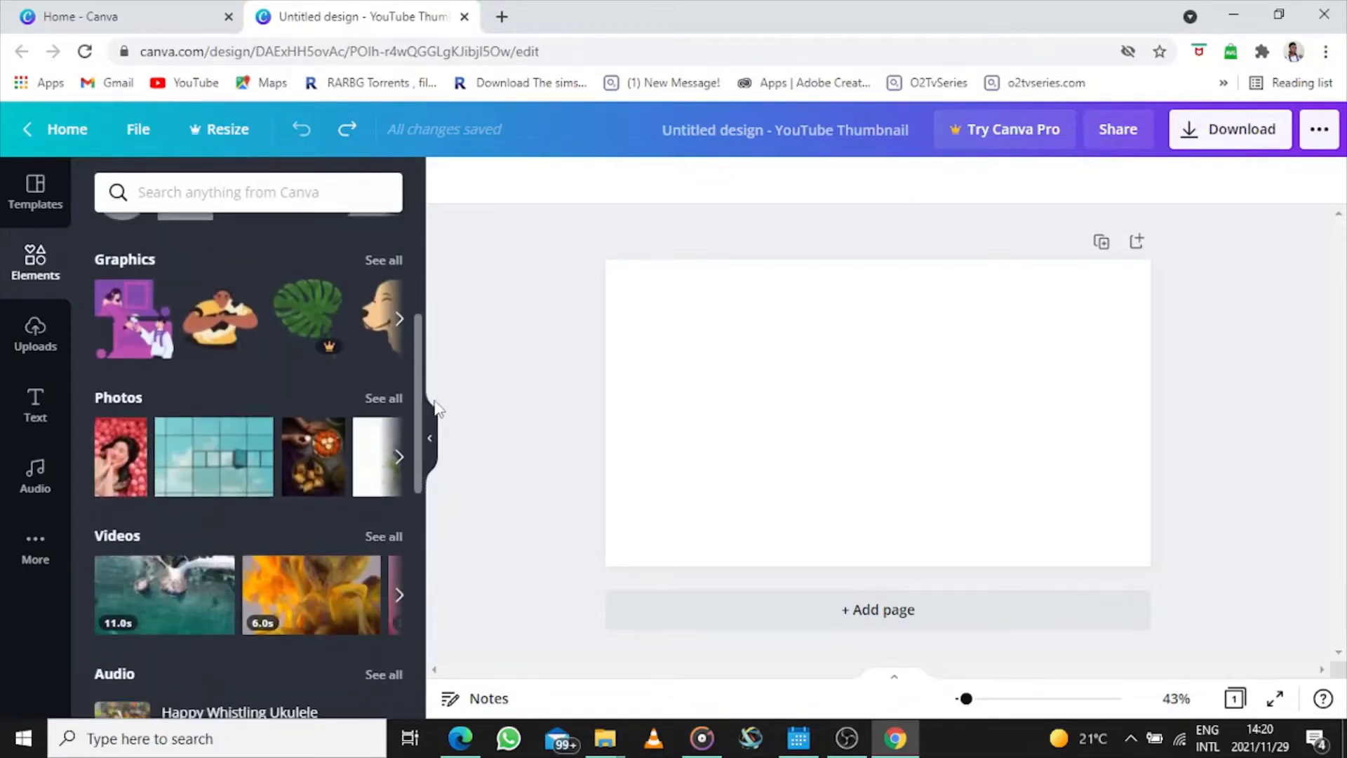
scroll(434, 393, "up", 4)
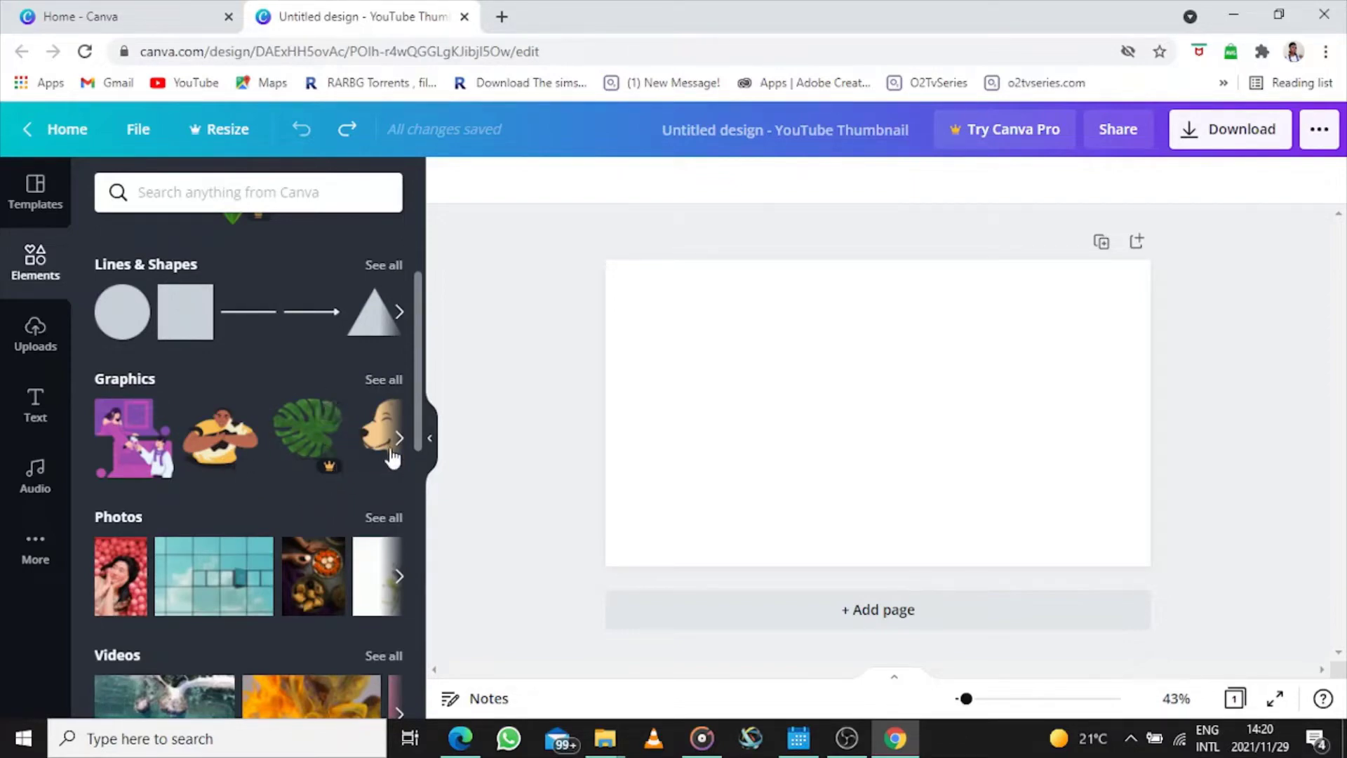
left_click_drag(416, 416, 410, 267)
Step: Review the uploaded images and the file chooser for uploading media, without uploading a file
left_click(39, 355)
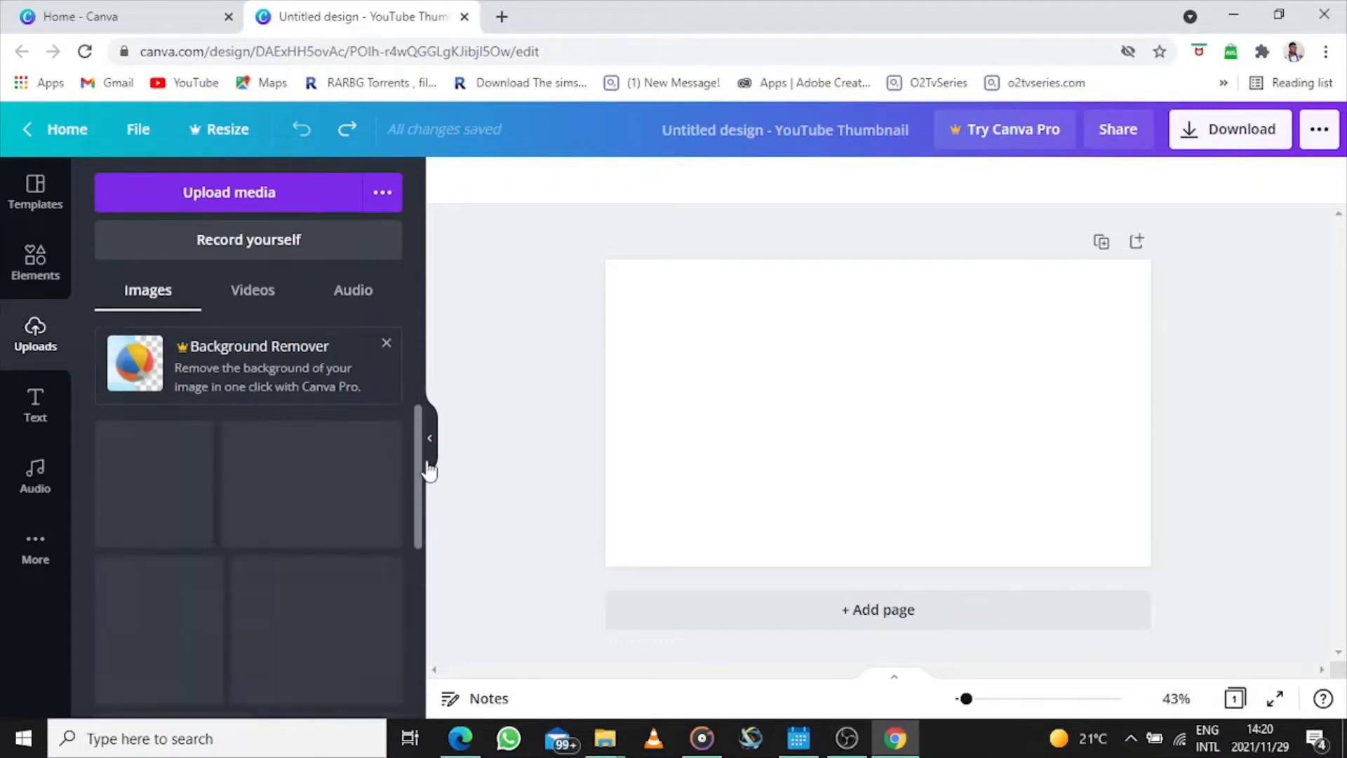
mouse_move(419, 481)
left_mouse_down()
mouse_move(433, 536)
mouse_move(402, 715)
mouse_move(423, 506)
mouse_move(421, 757)
mouse_move(431, 478)
left_mouse_up()
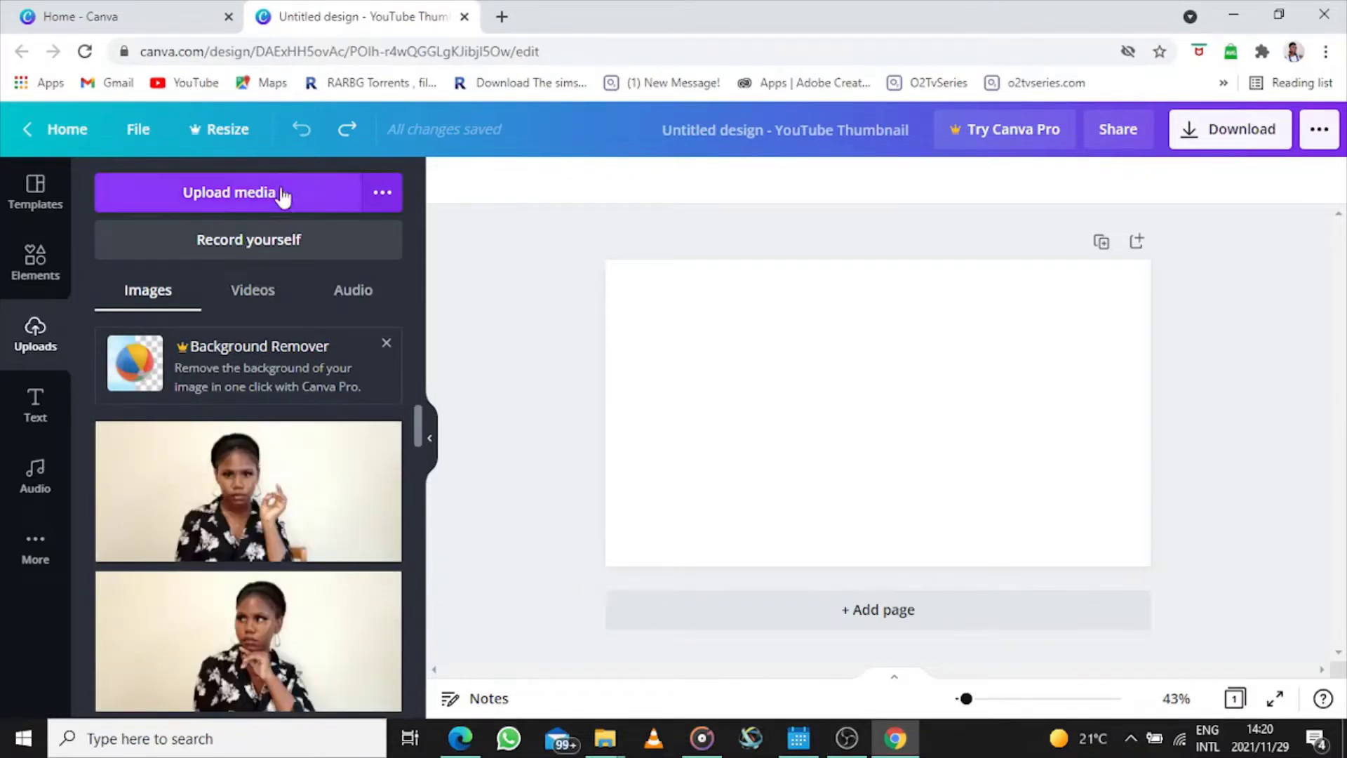
left_click(235, 197)
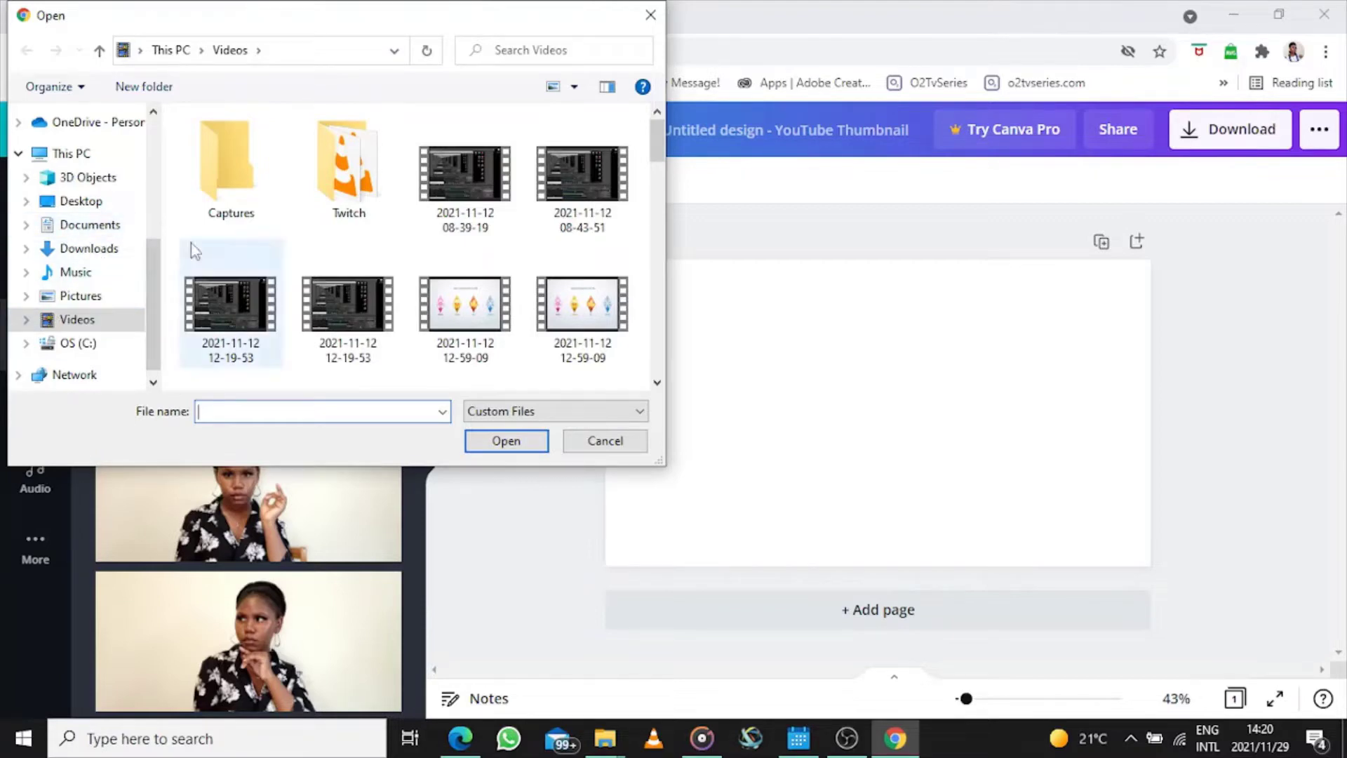
left_click(651, 14)
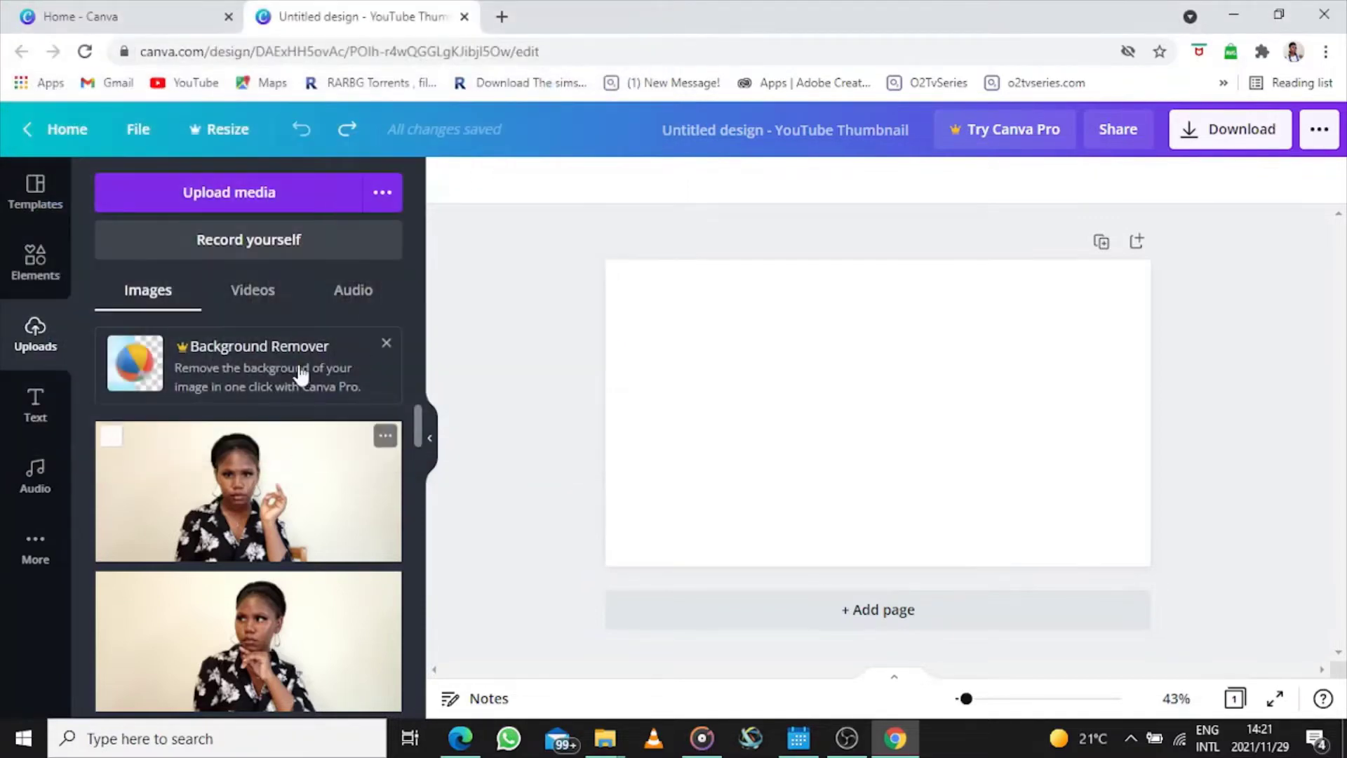
Step: Examine the text styles, the audio tracks and the additional Canva content and apps
left_click(42, 409)
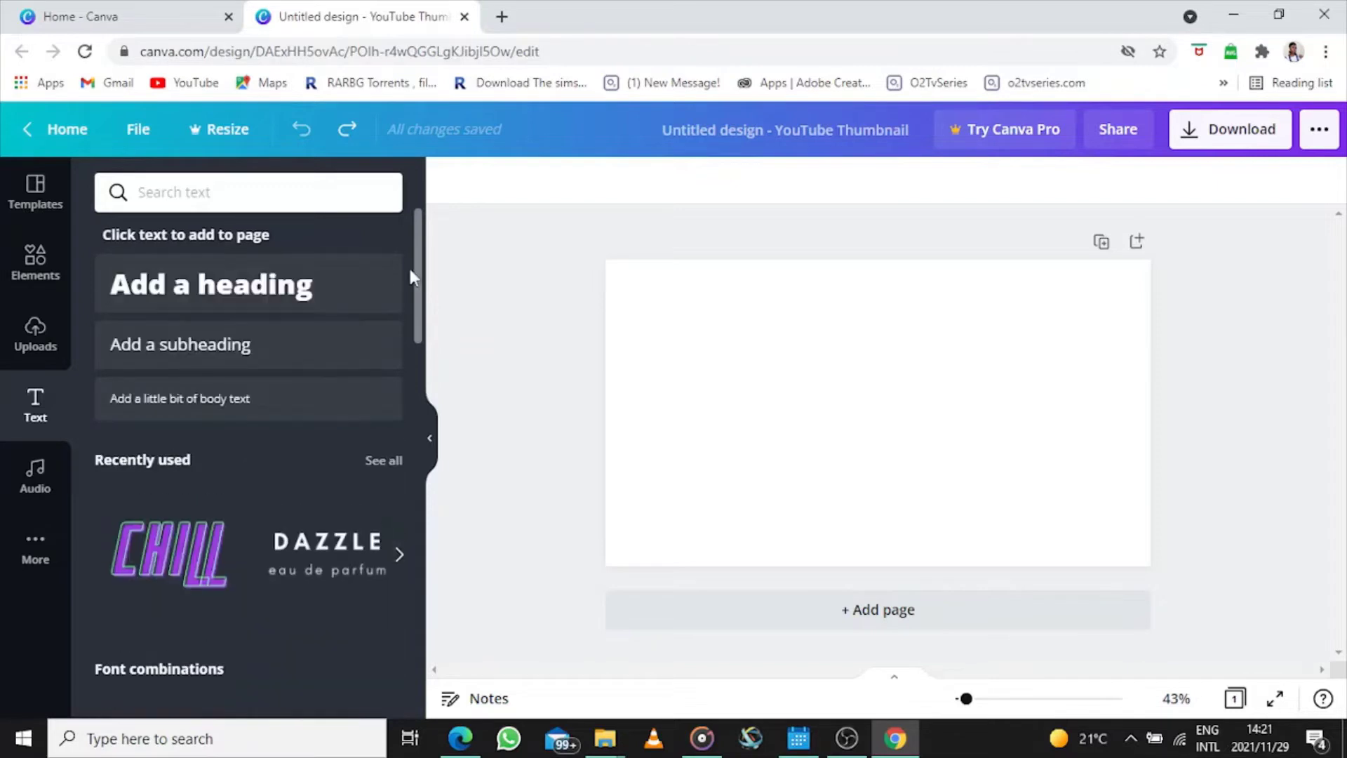
left_click_drag(421, 291, 442, 340)
left_click(14, 505)
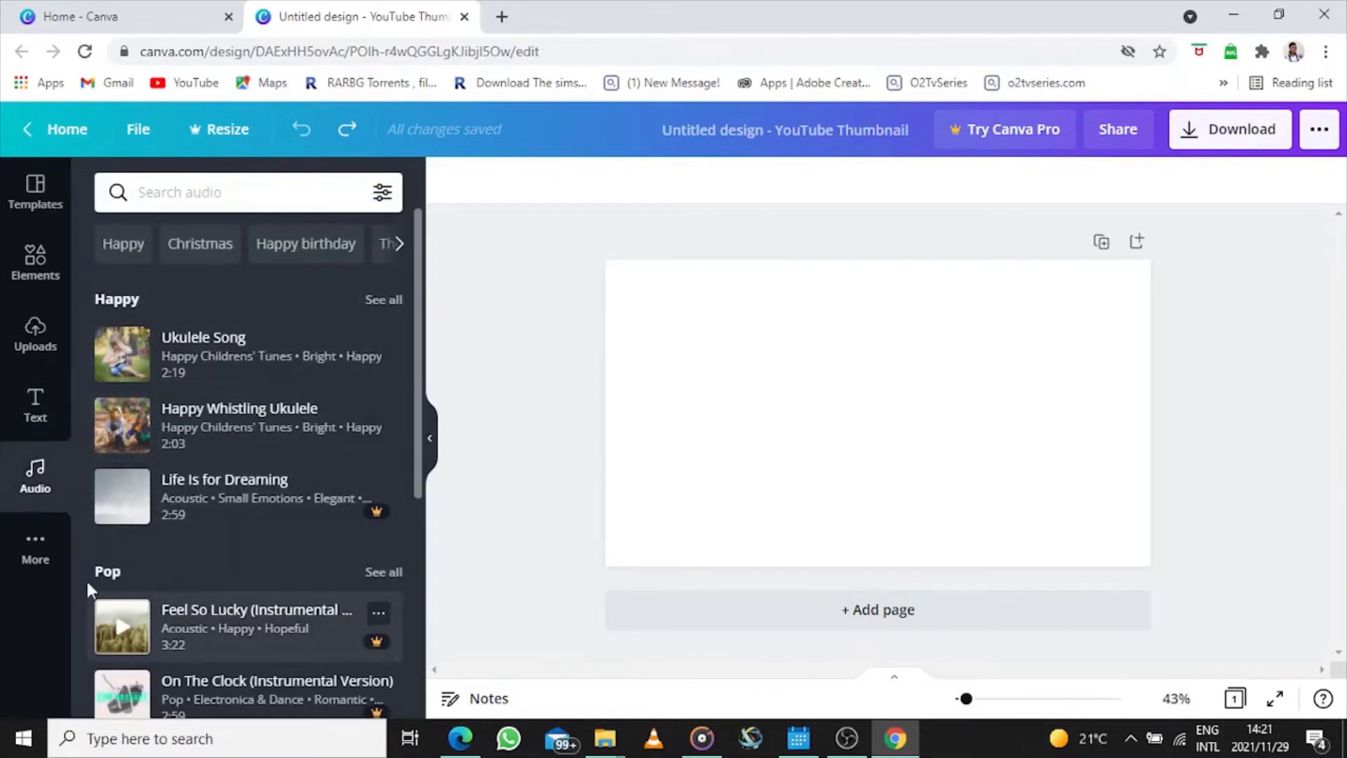
left_click(32, 559)
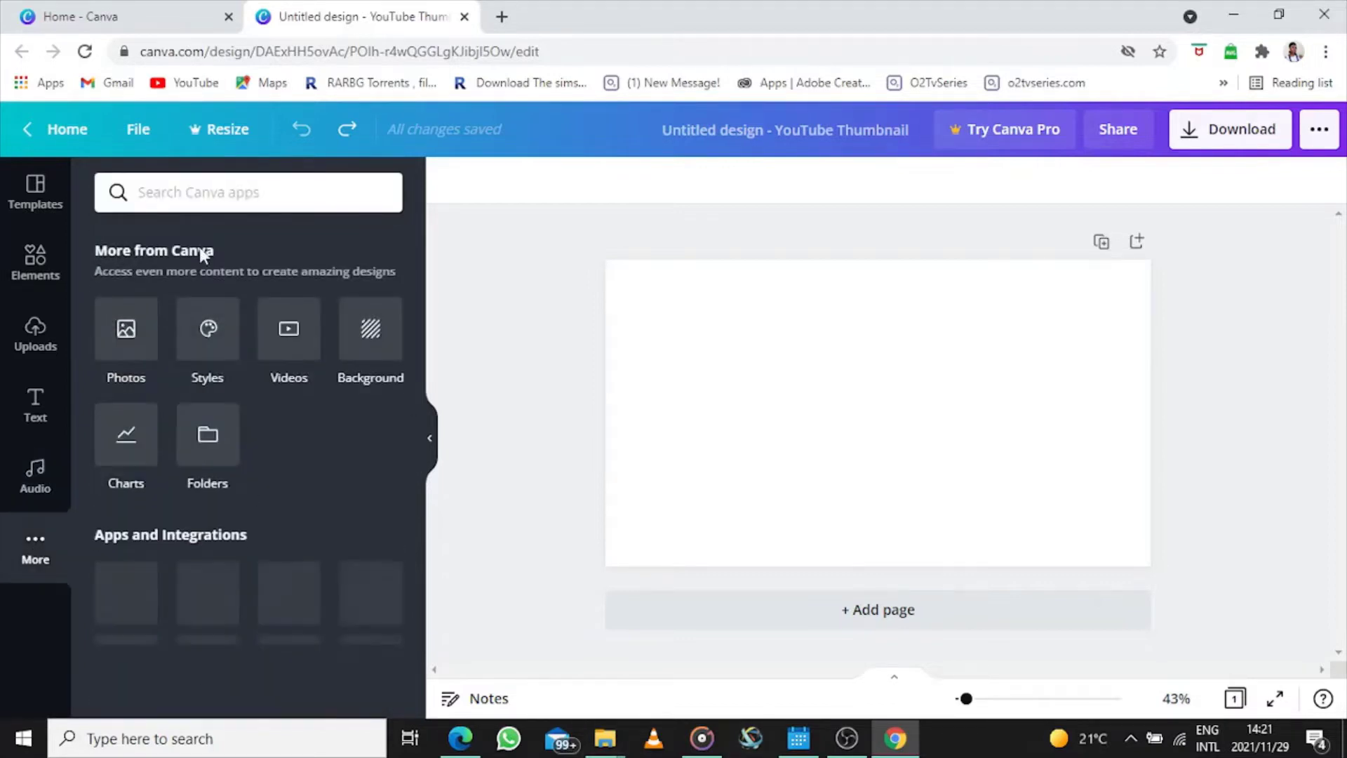
Step: Try the uploaded bare-shouldered portrait on the page, delete it, and add the uploaded hand-on-chin portrait with the floral shirt instead
left_click(33, 351)
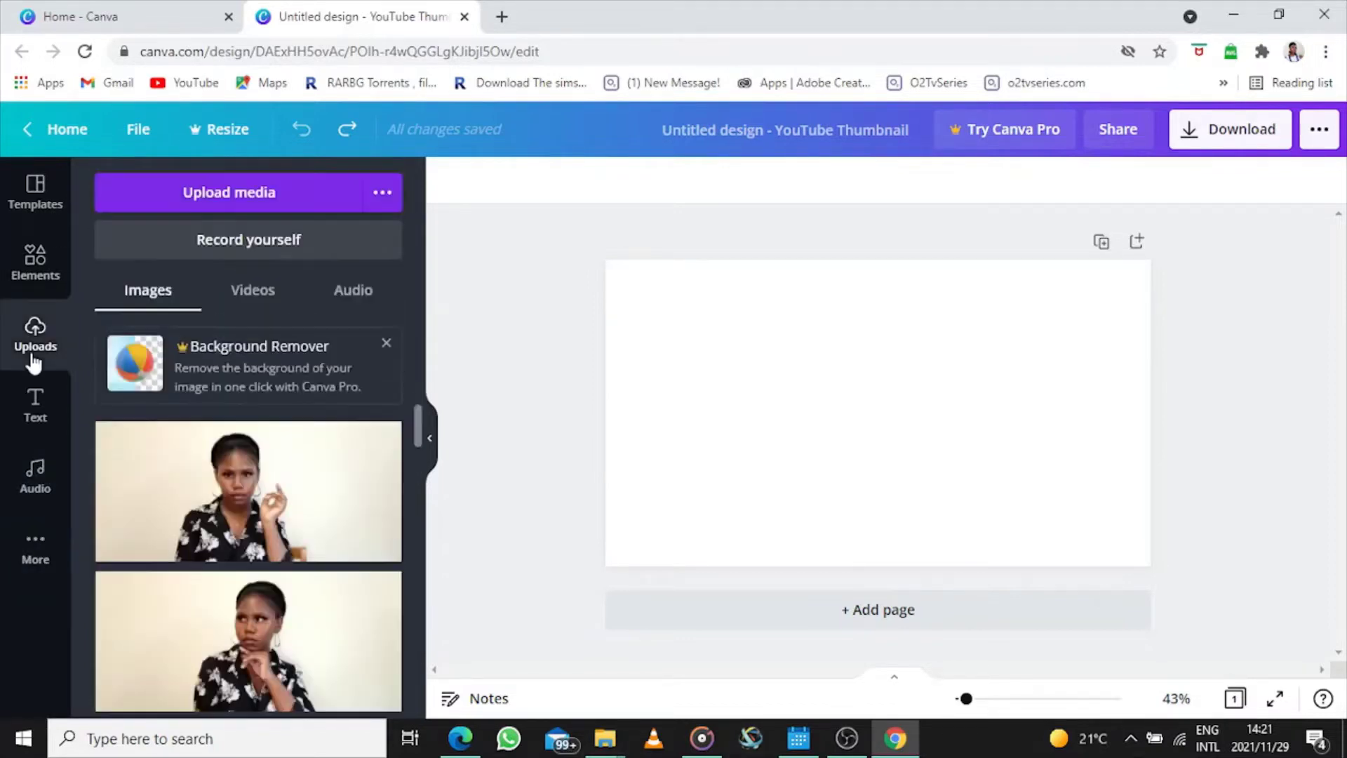
mouse_move(416, 433)
left_mouse_down()
mouse_move(421, 485)
mouse_move(423, 446)
left_mouse_up()
left_click(330, 541)
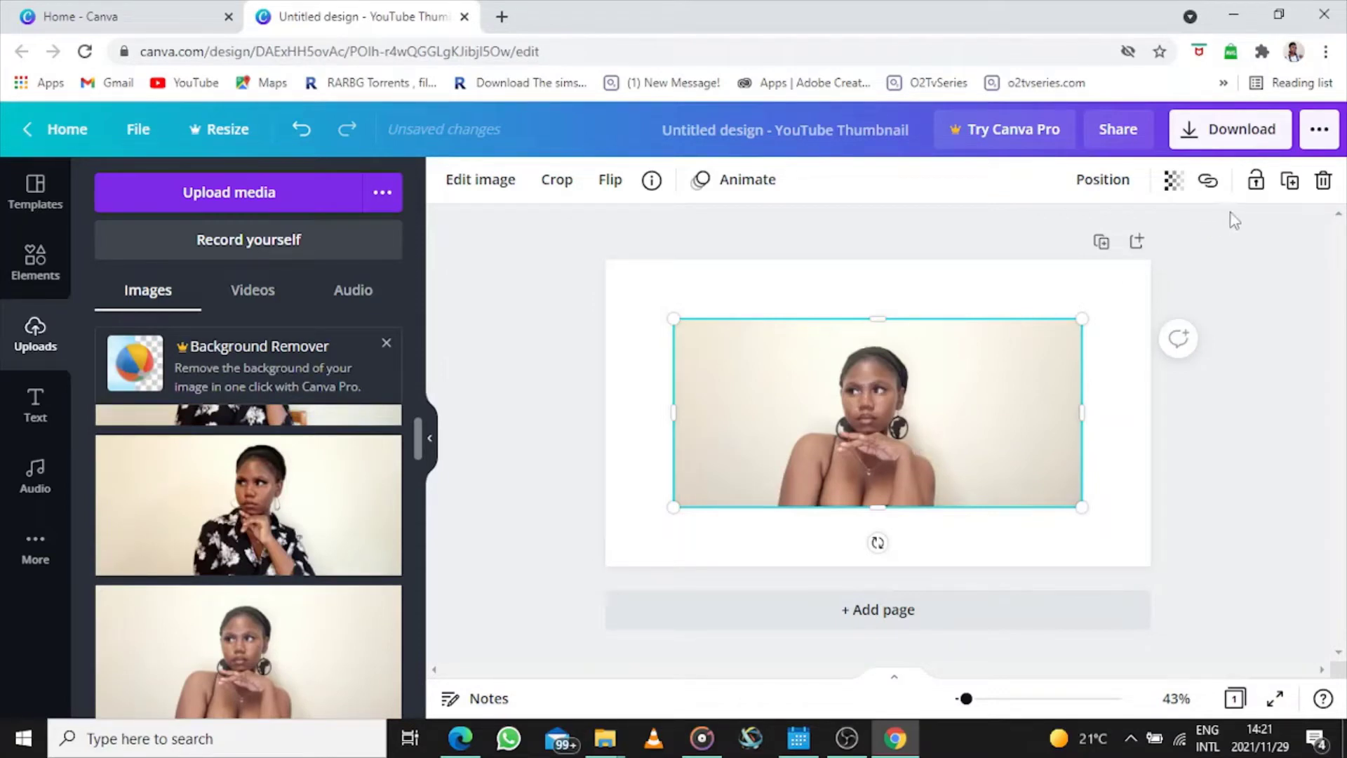
left_click(1323, 182)
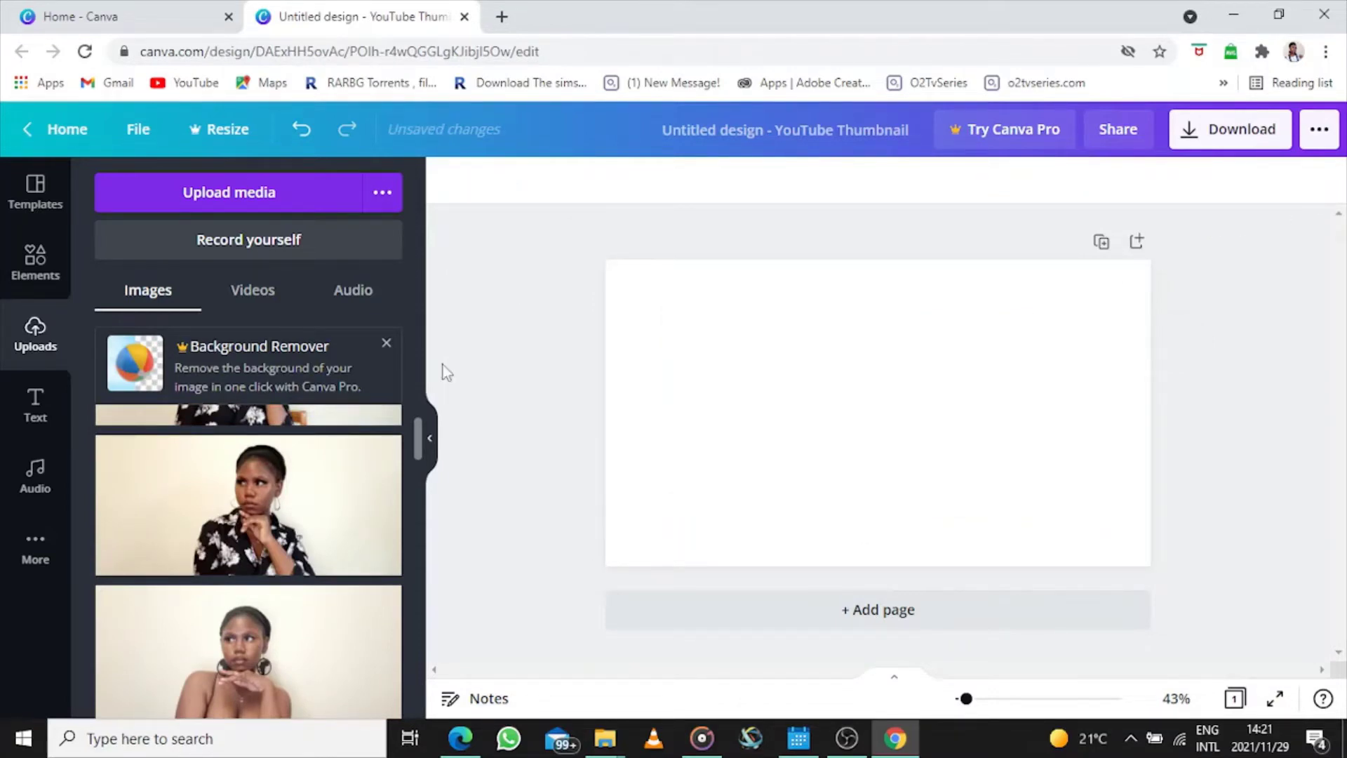
left_click(275, 517)
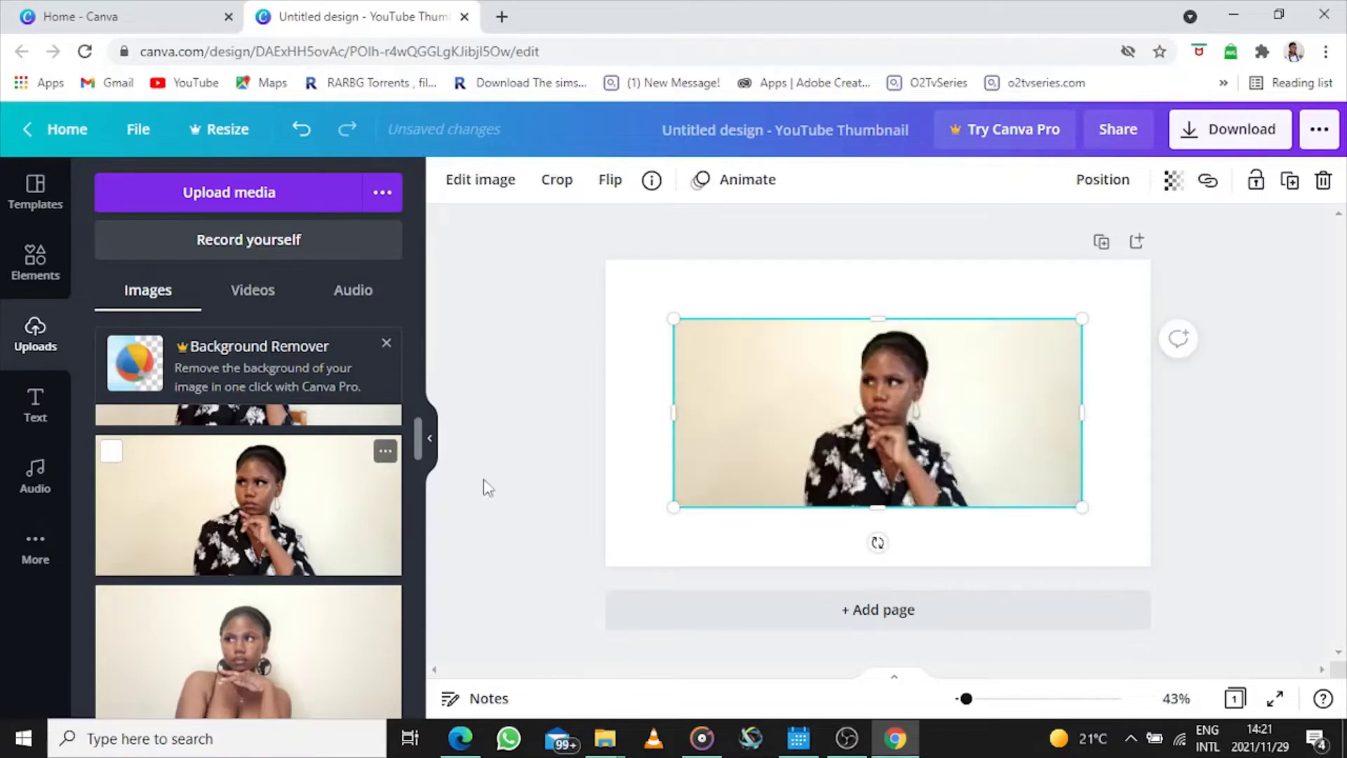
Step: Stretch the floral-shirt portrait outward on all four sides until it covers the whole thumbnail page
left_click_drag(873, 325, 879, 295)
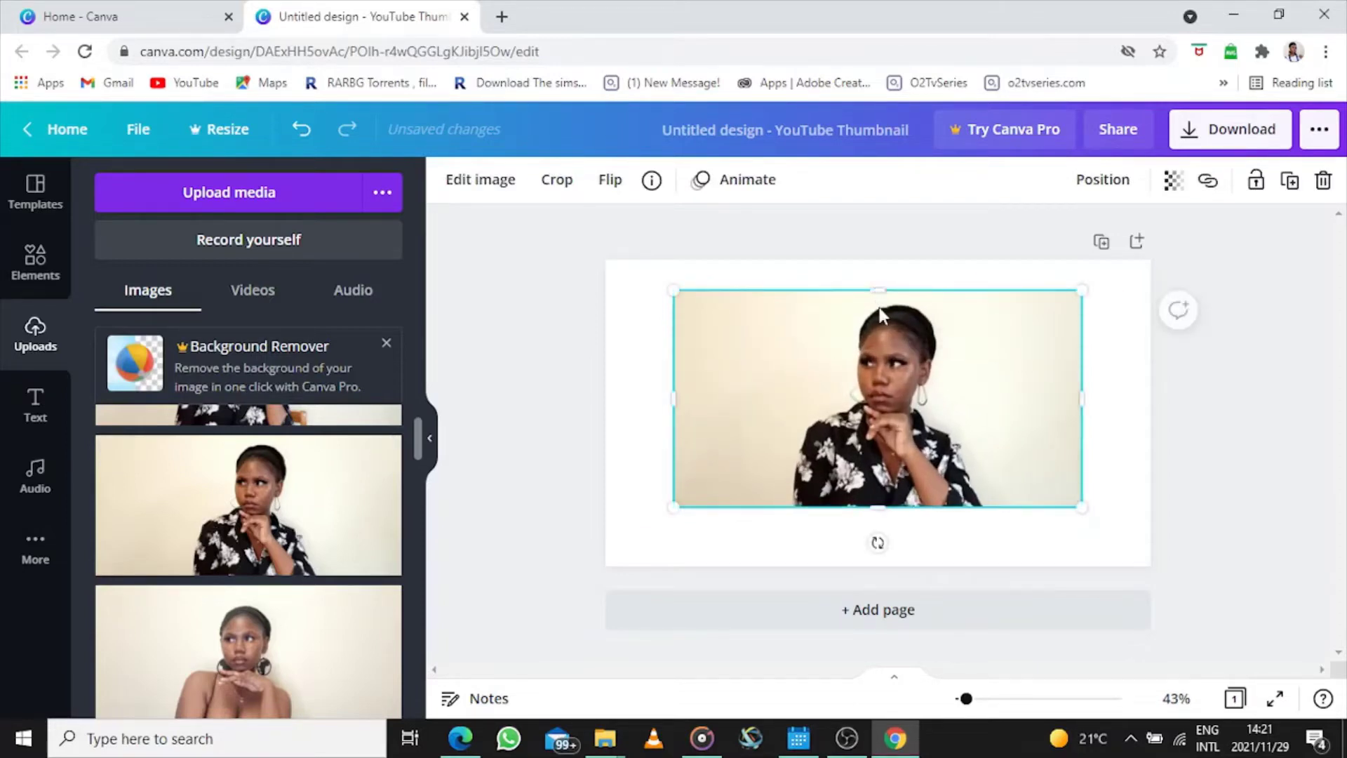
left_click_drag(878, 508, 877, 575)
left_click_drag(677, 431, 597, 429)
left_click_drag(1084, 430, 1165, 430)
left_click_drag(884, 288, 880, 250)
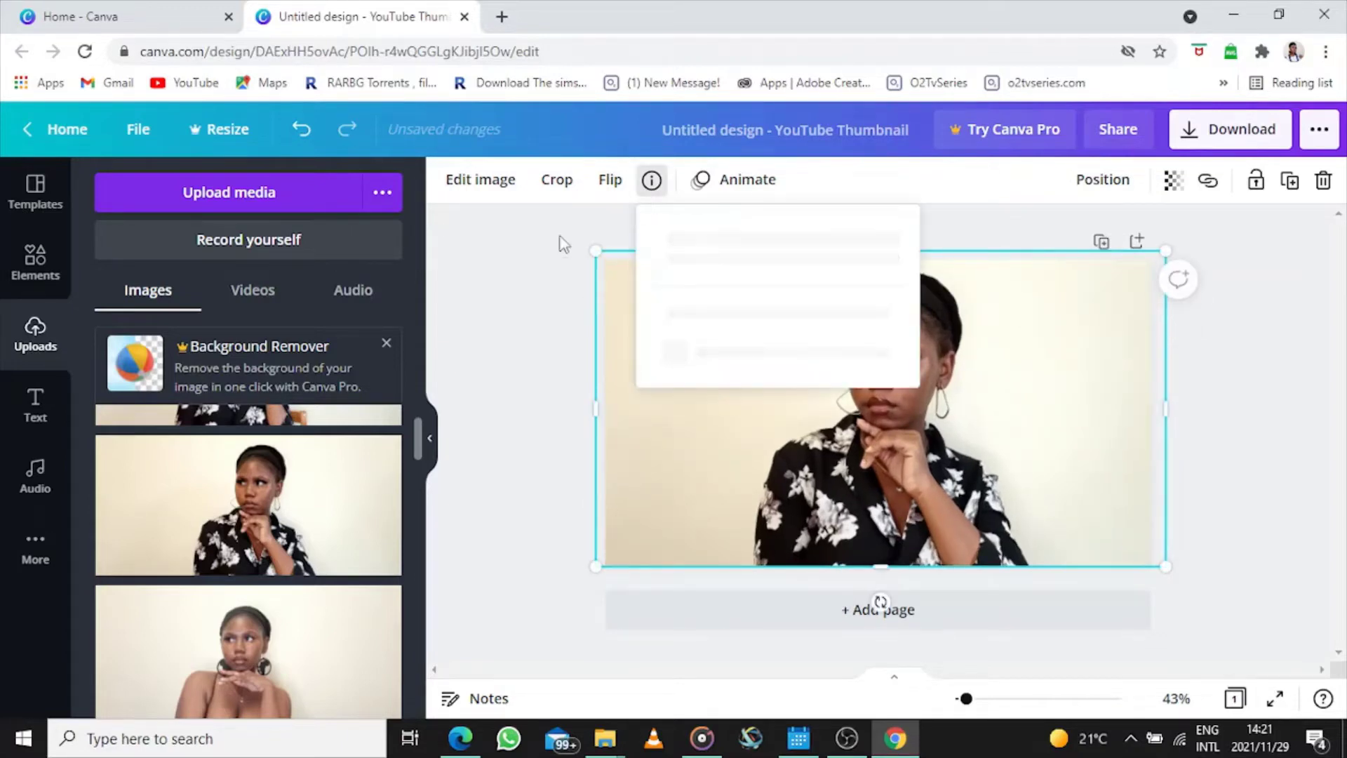
Step: Add a plain straight line, set its weight to 18 and stretch both ends to span the full page width
left_click(519, 273)
left_click(21, 279)
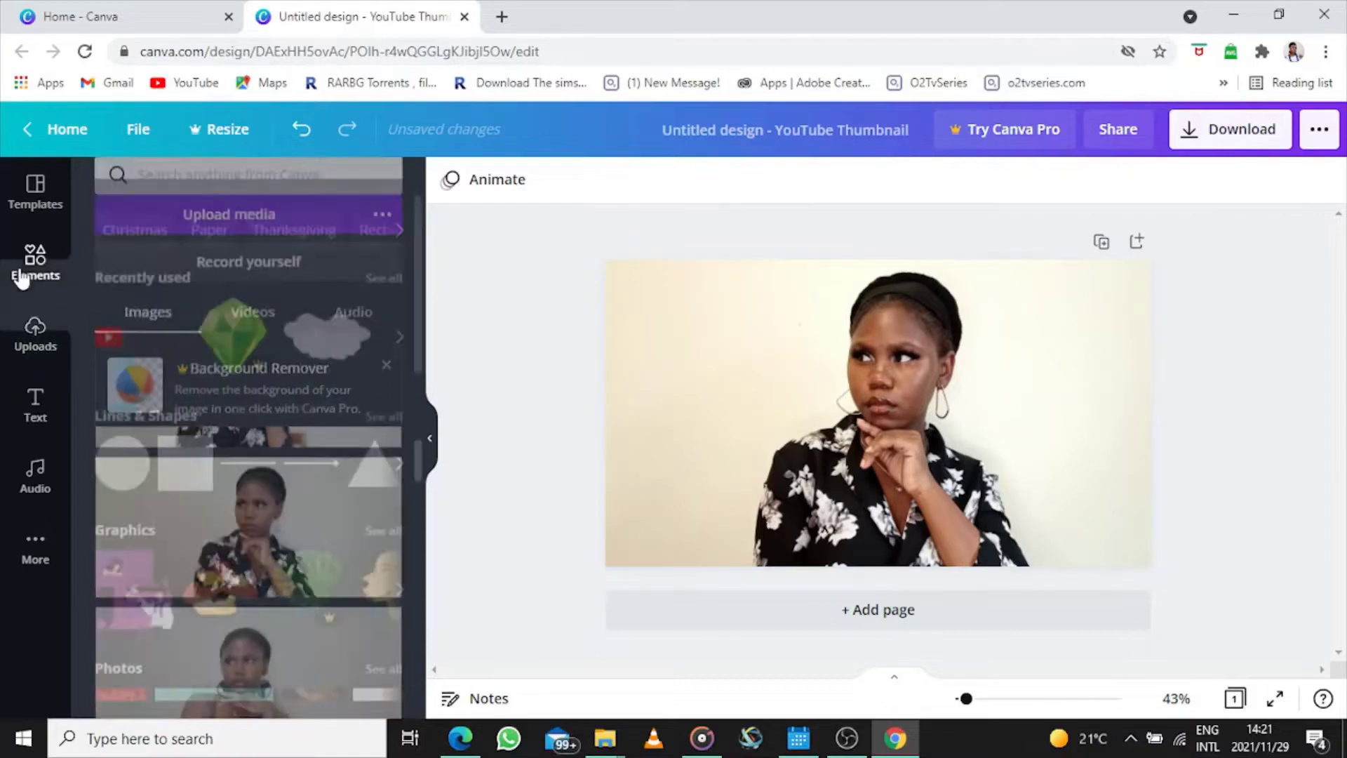
left_click(249, 481)
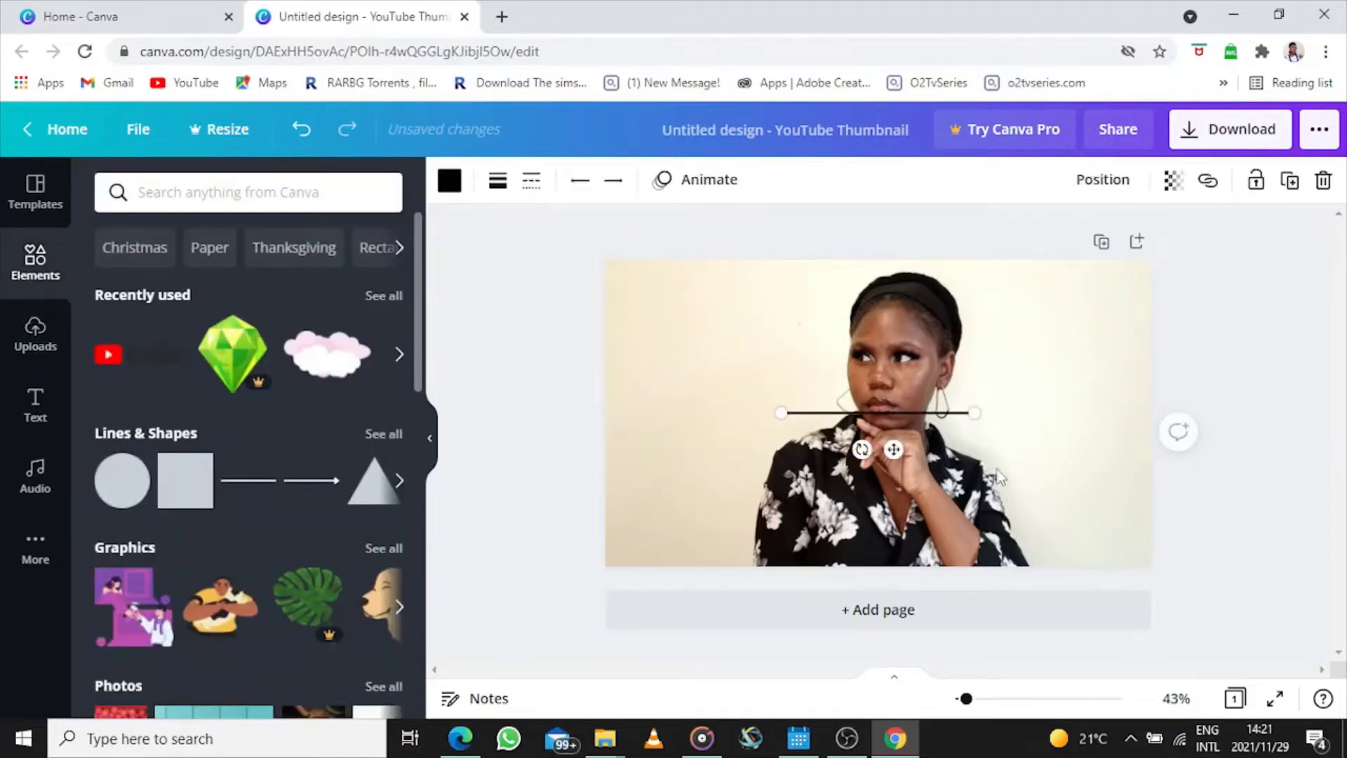
left_click(498, 182)
left_click_drag(615, 242, 629, 242)
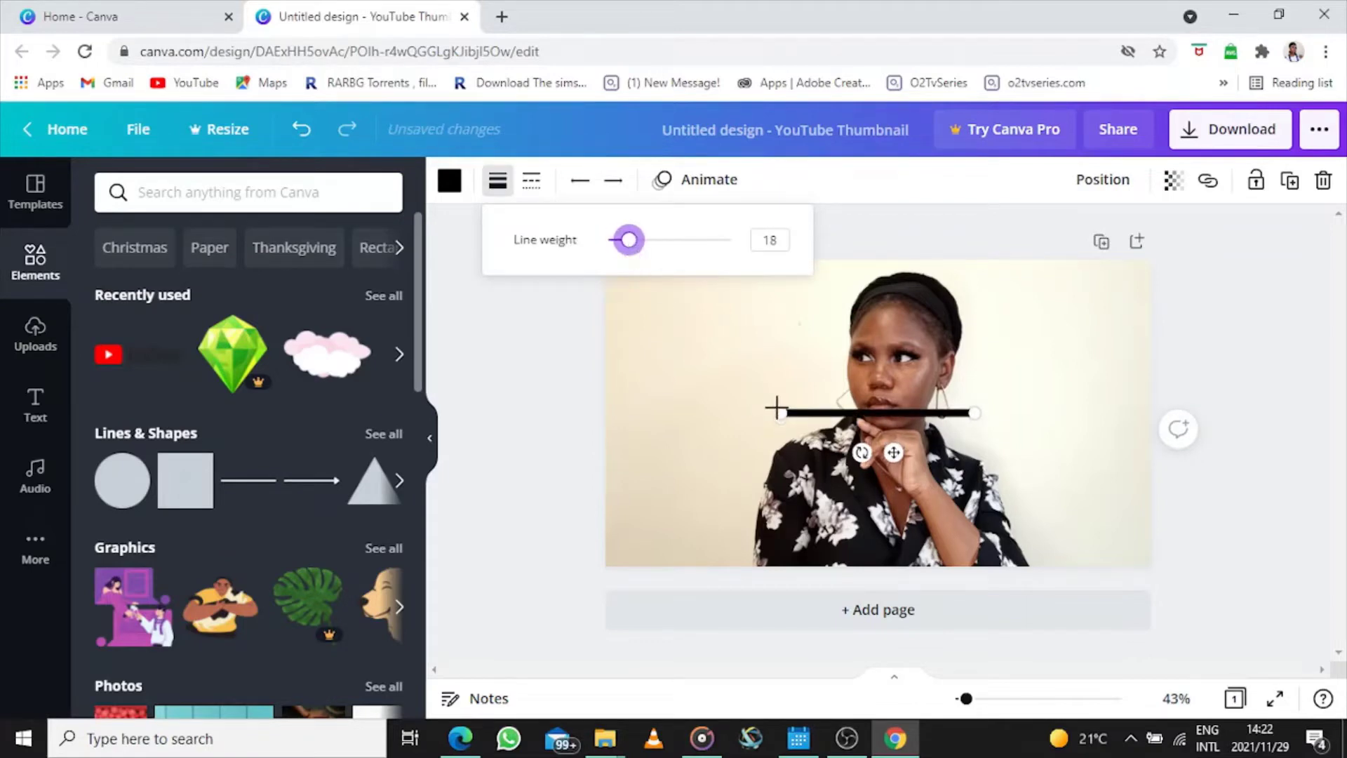
left_click_drag(776, 409, 605, 417)
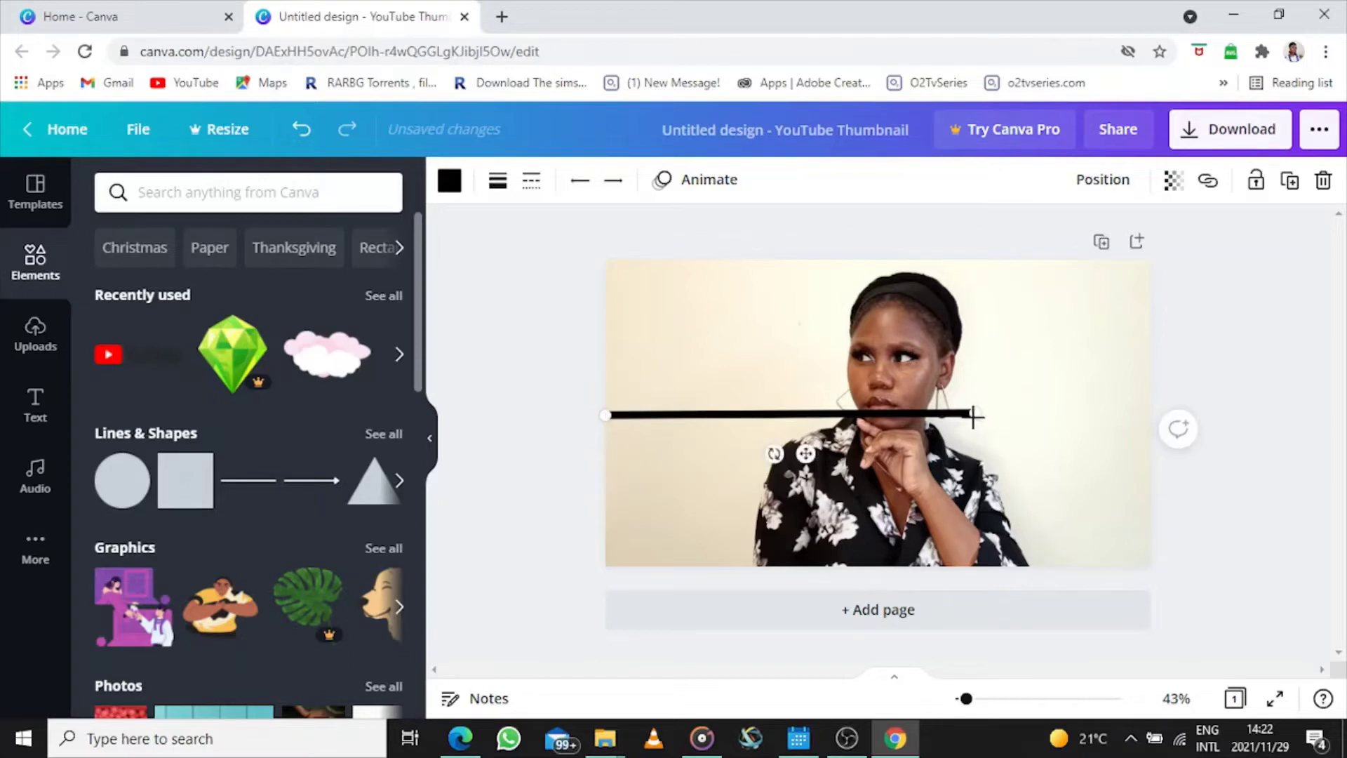
left_click_drag(975, 414, 1151, 409)
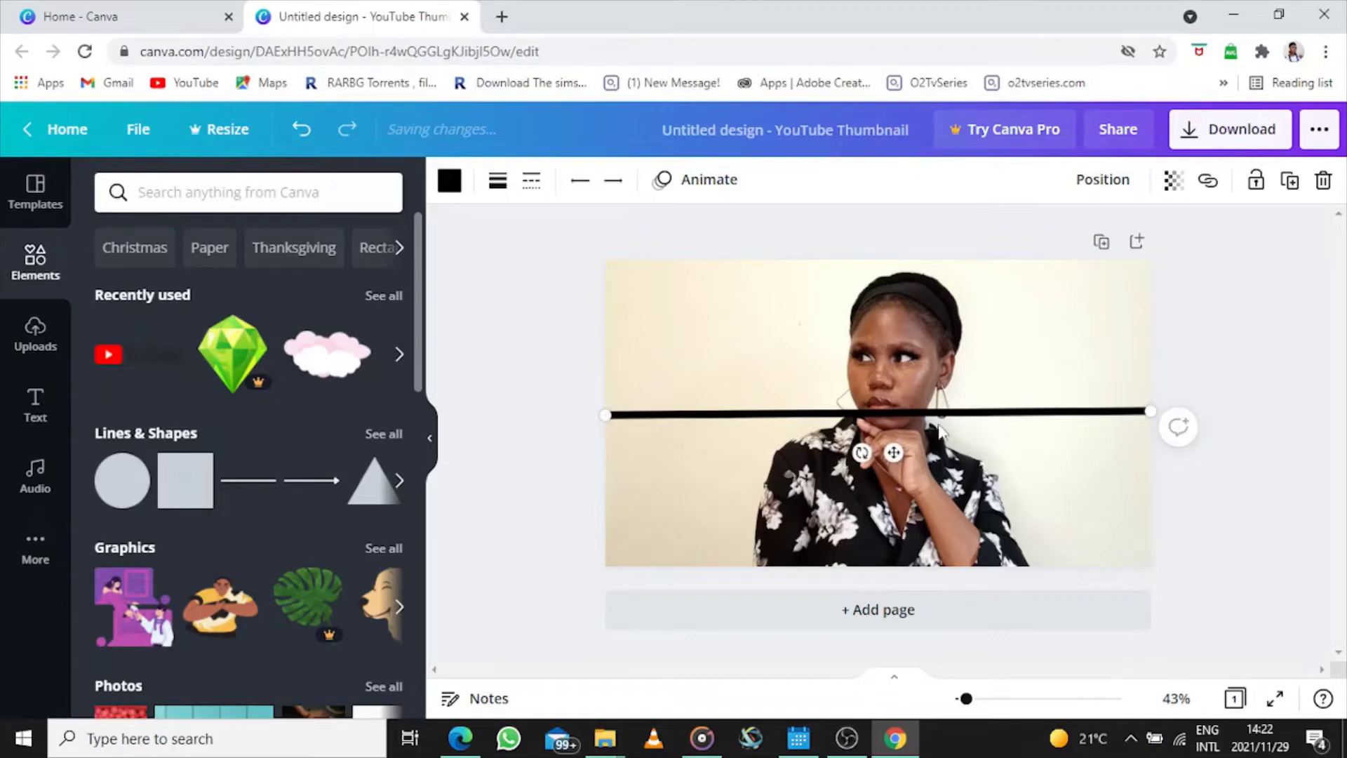
Step: Try several photo and default colours on the line, including brown, grey and red, and settle on bright turquoise
left_click(450, 184)
left_click_drag(425, 379, 421, 460)
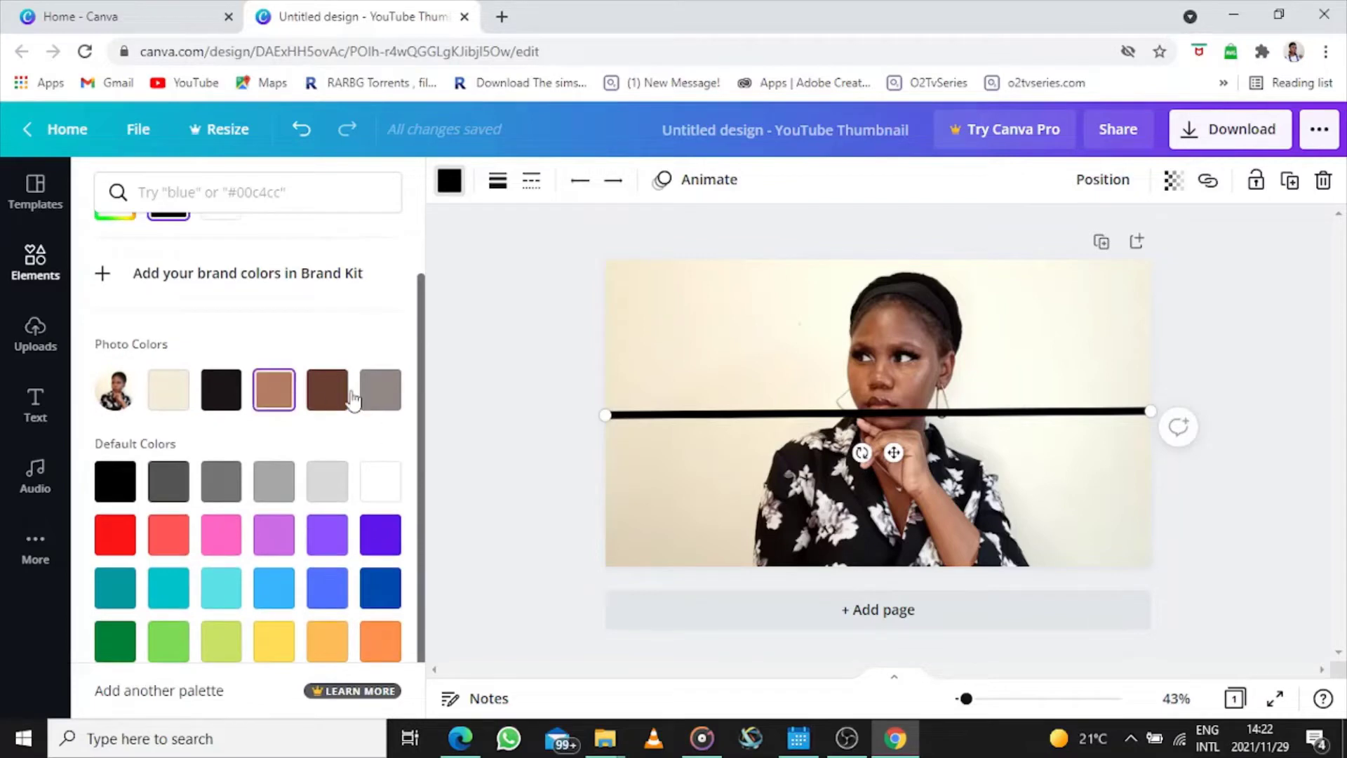
left_click(340, 394)
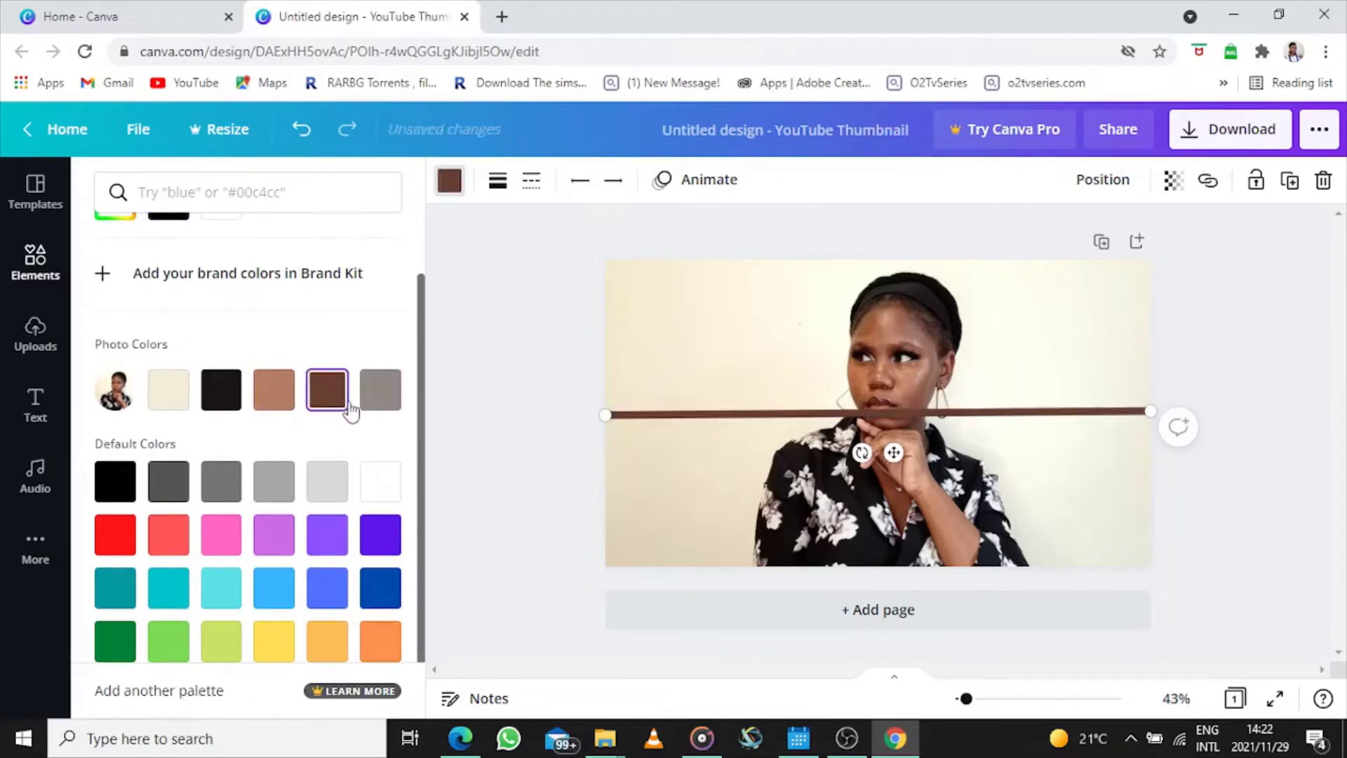
left_click(379, 393)
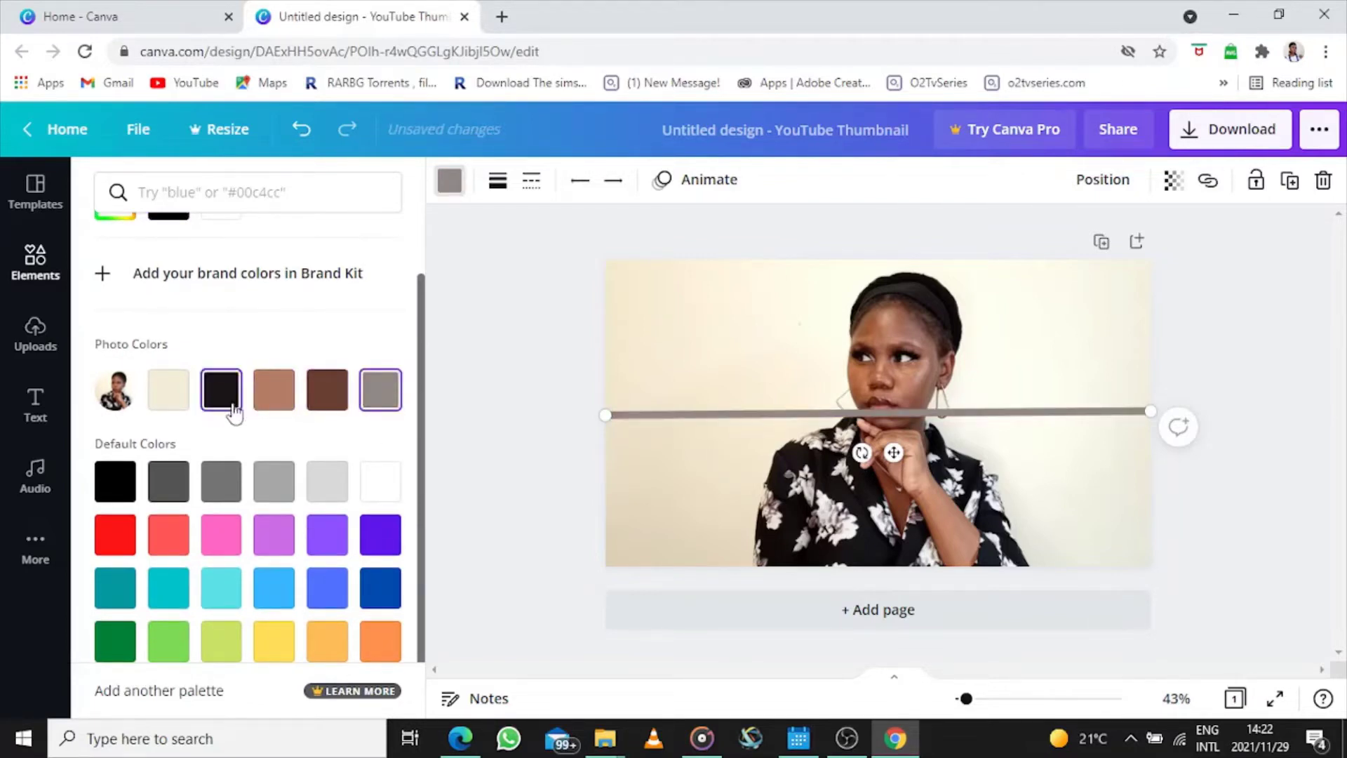
left_click(222, 539)
left_click(280, 552)
left_click(182, 541)
left_click(115, 546)
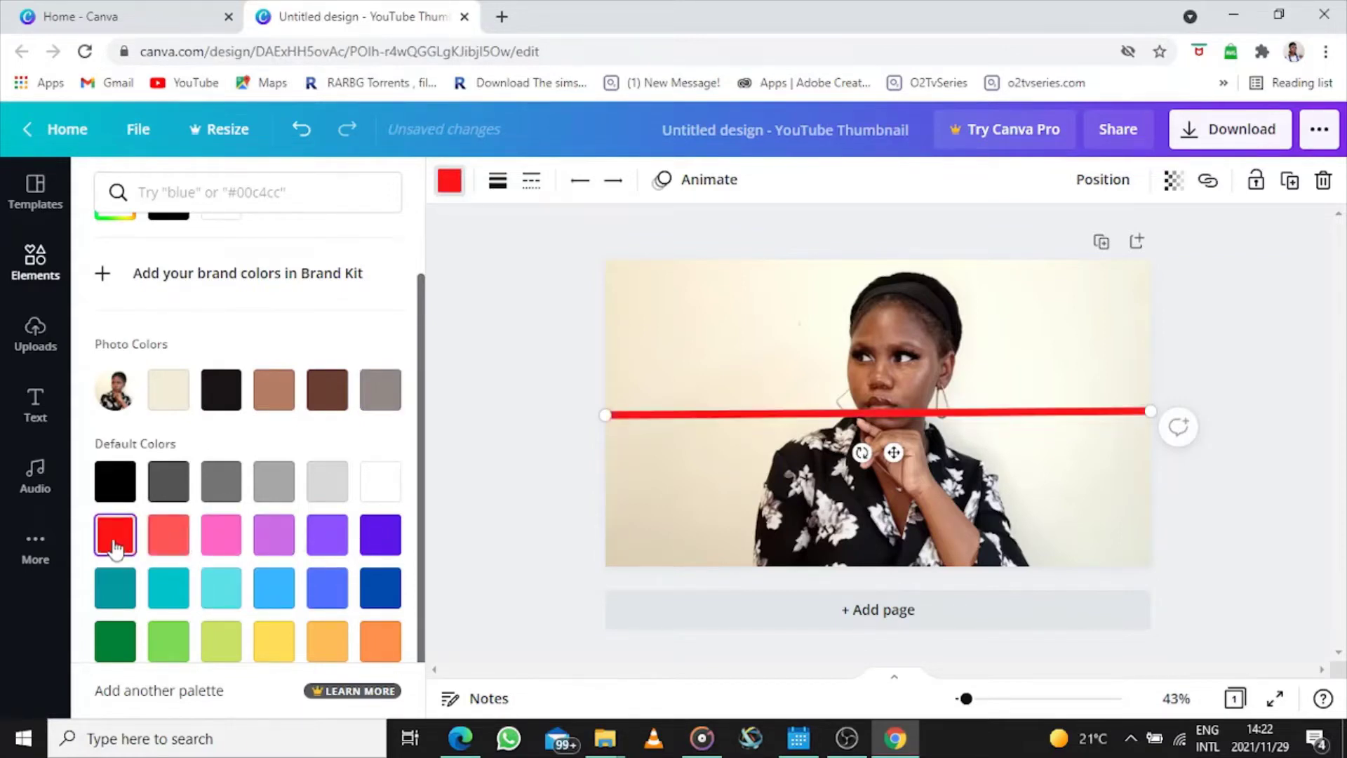
left_click(125, 603)
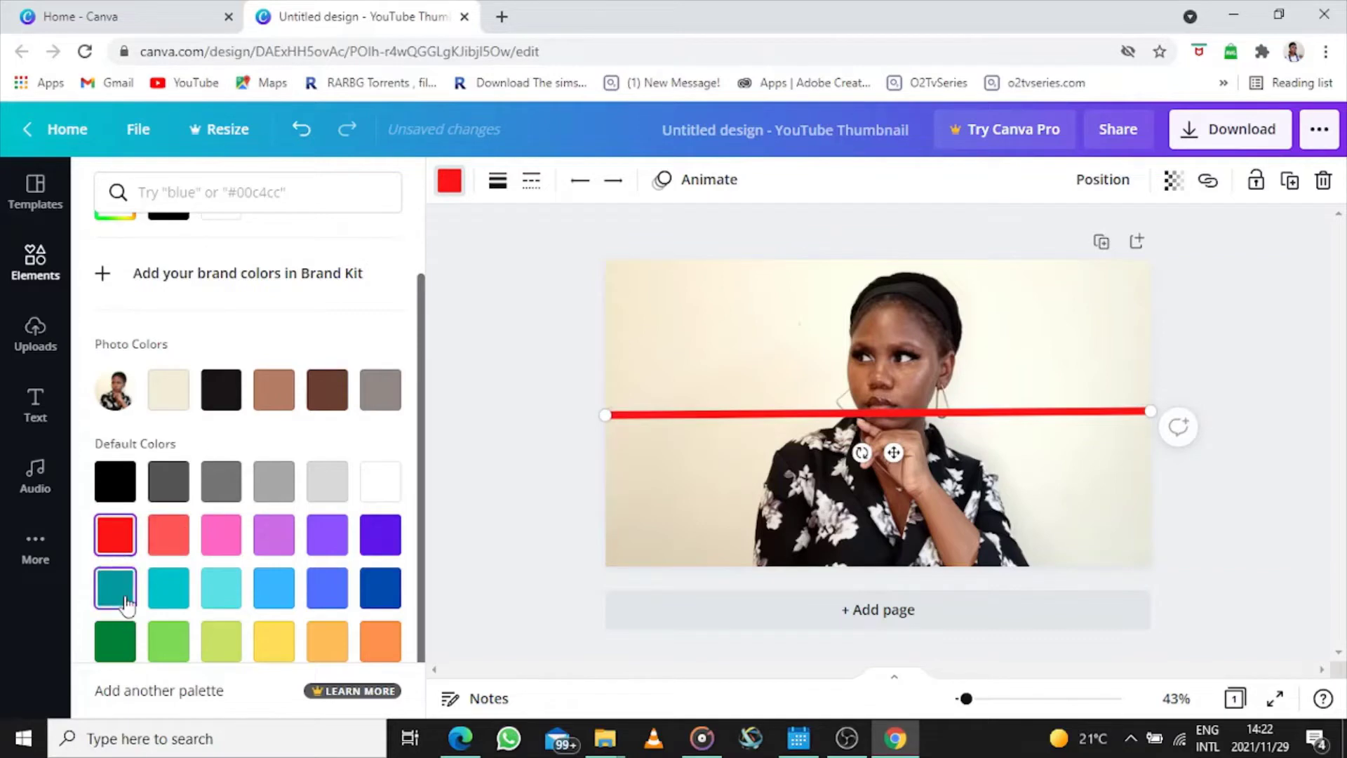
left_click(168, 605)
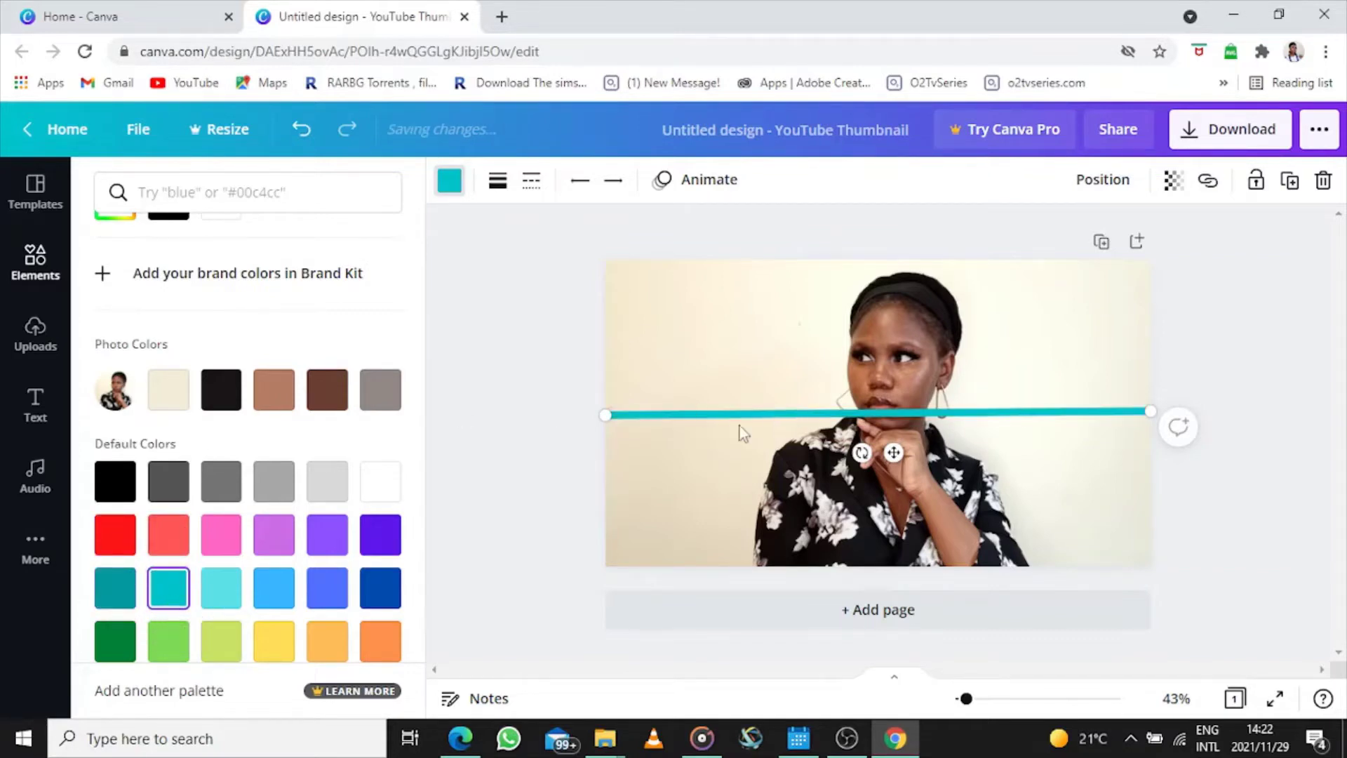
Step: Place the turquoise line along the page's top edge and a duplicate of it along the bottom edge
left_click_drag(602, 416, 605, 414)
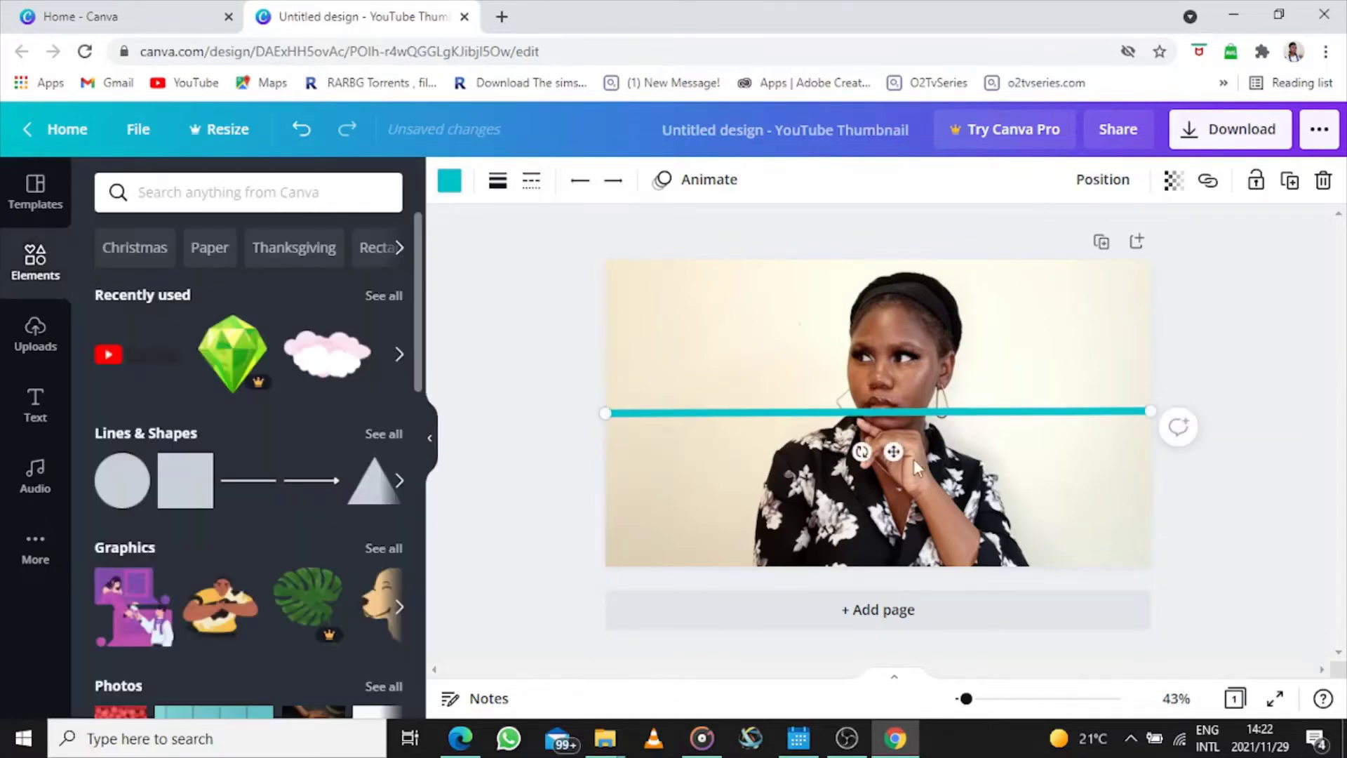
left_click_drag(902, 425, 900, 276)
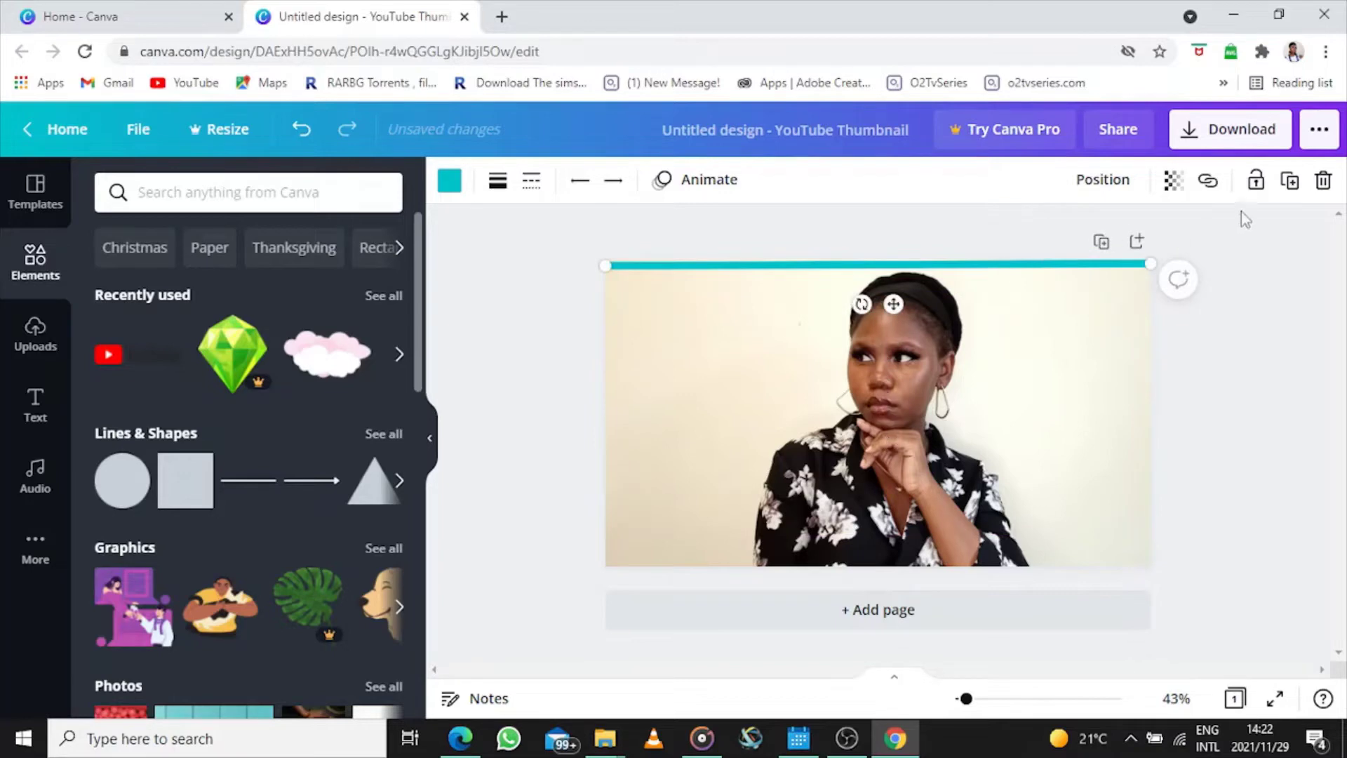
left_click(1295, 188)
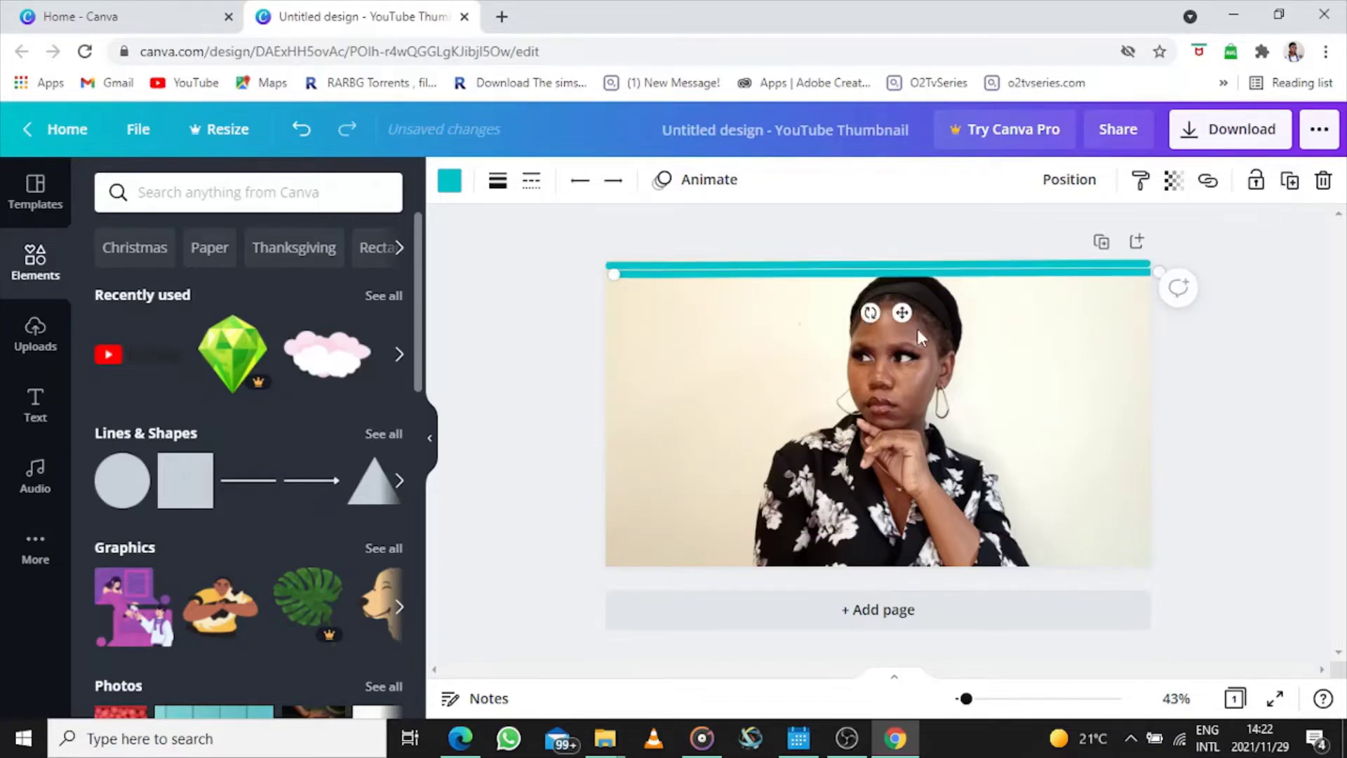
left_click_drag(903, 313, 899, 601)
left_click_drag(1149, 564, 1150, 567)
left_click(1151, 570)
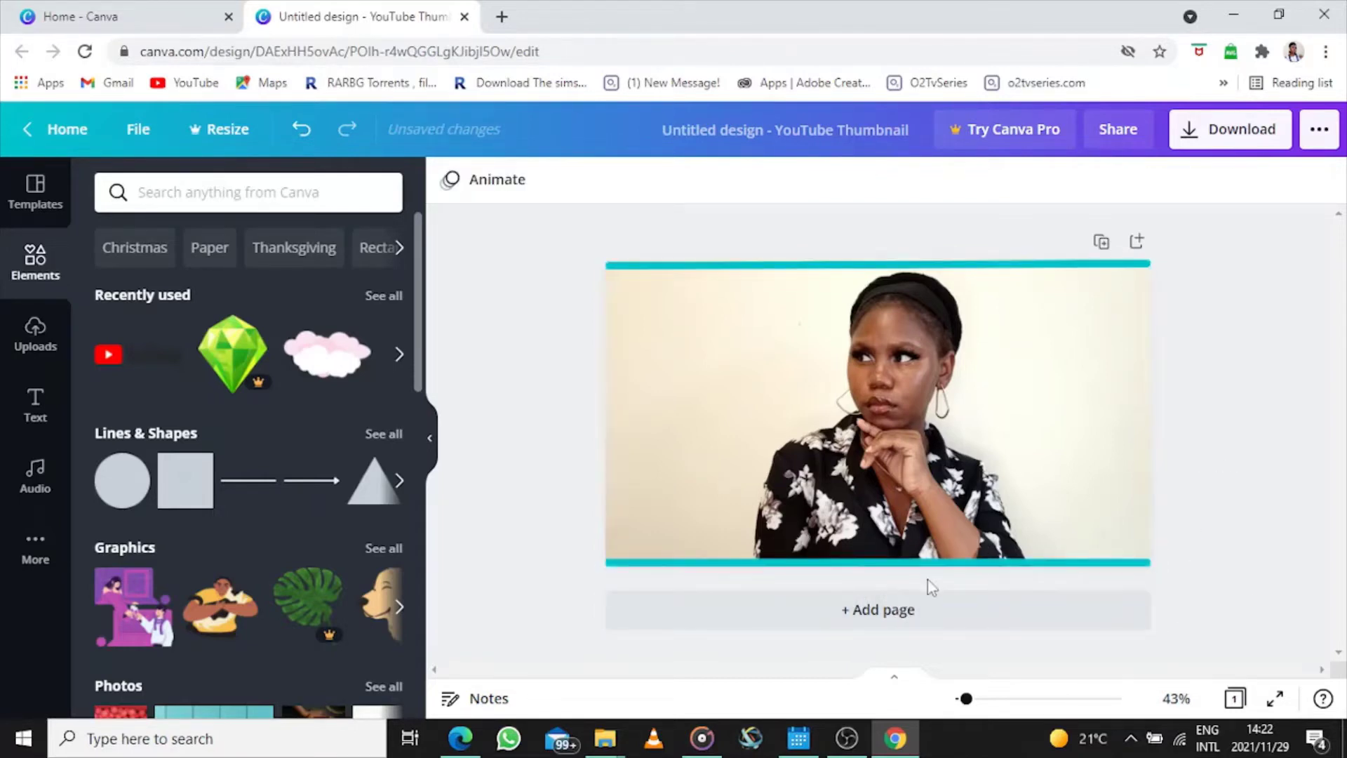
Step: Straighten the top border line by adjusting its left end
left_click(762, 266)
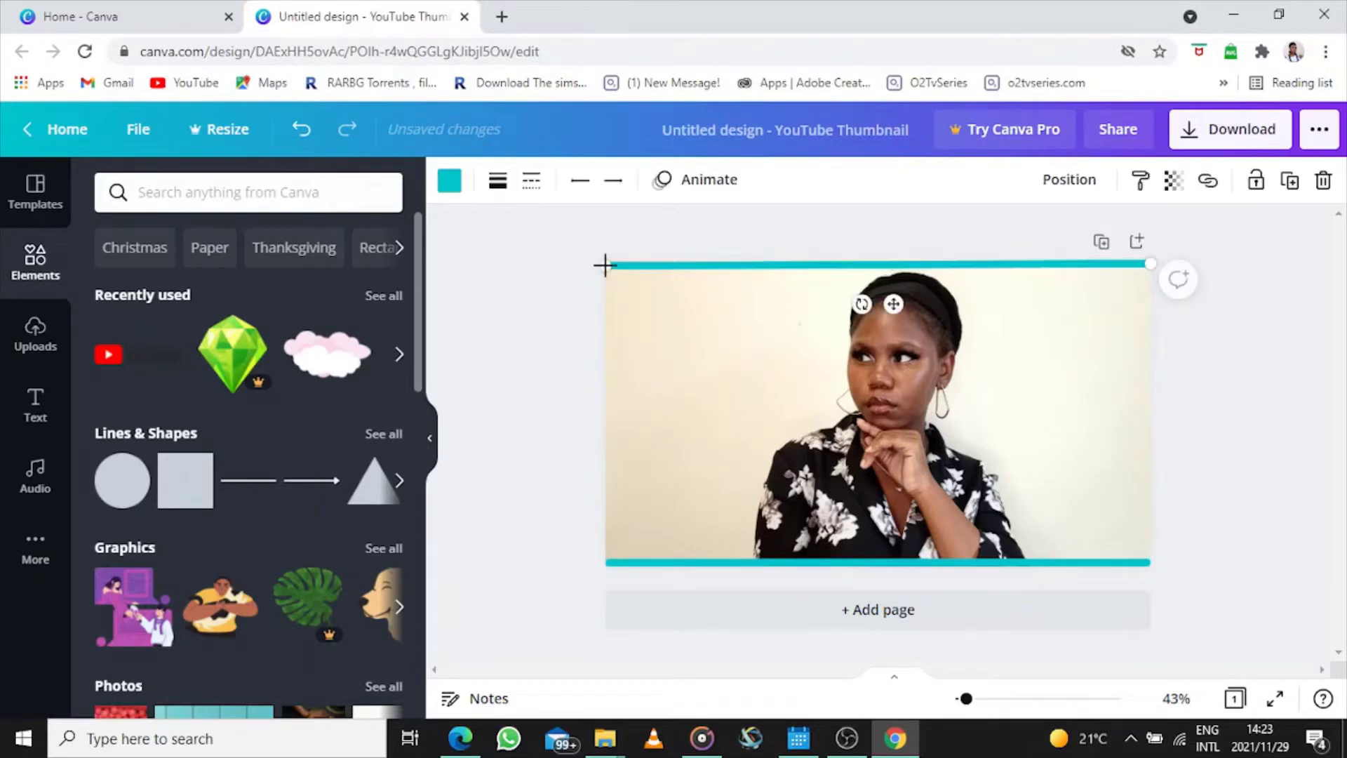
left_click_drag(600, 265, 602, 264)
left_click(602, 265)
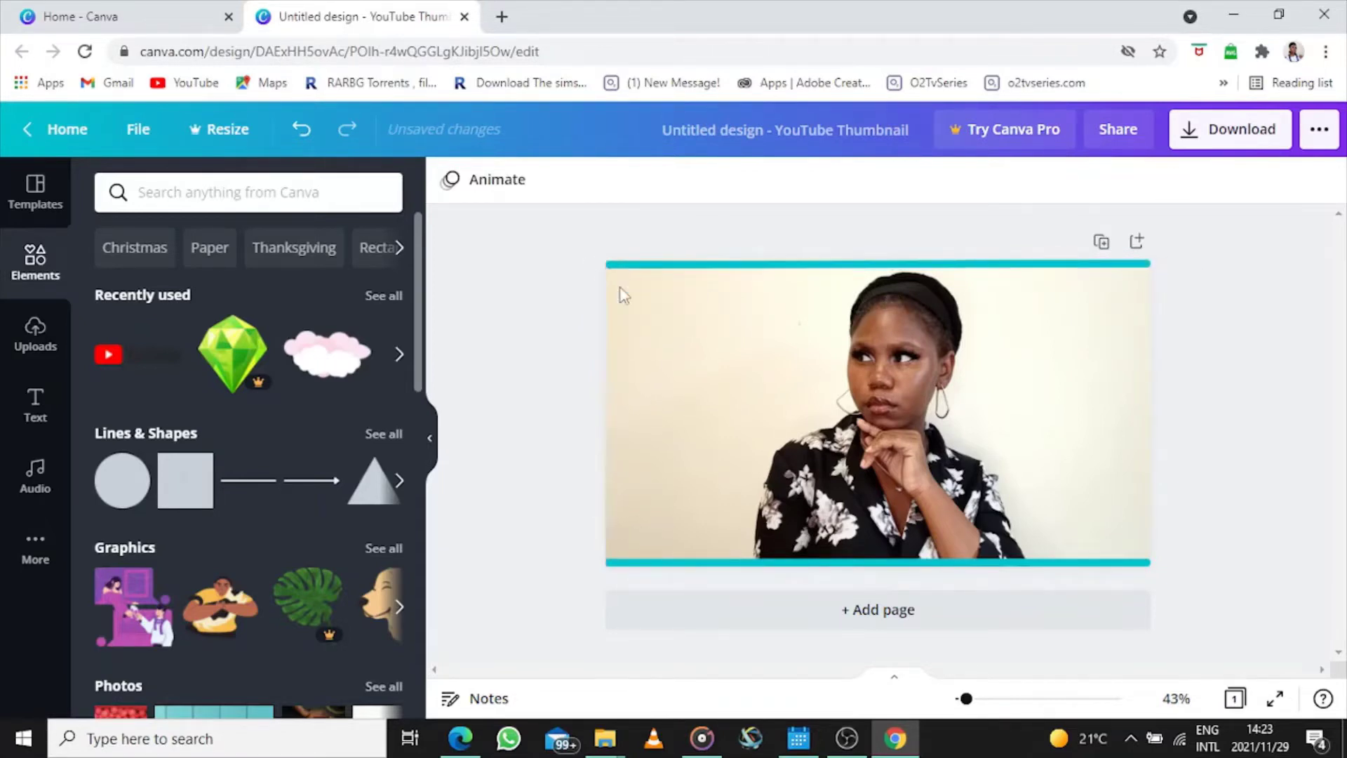
Step: Duplicate the top border line, rotate the copy to vertical and place it along the page's right edge
left_click(975, 266)
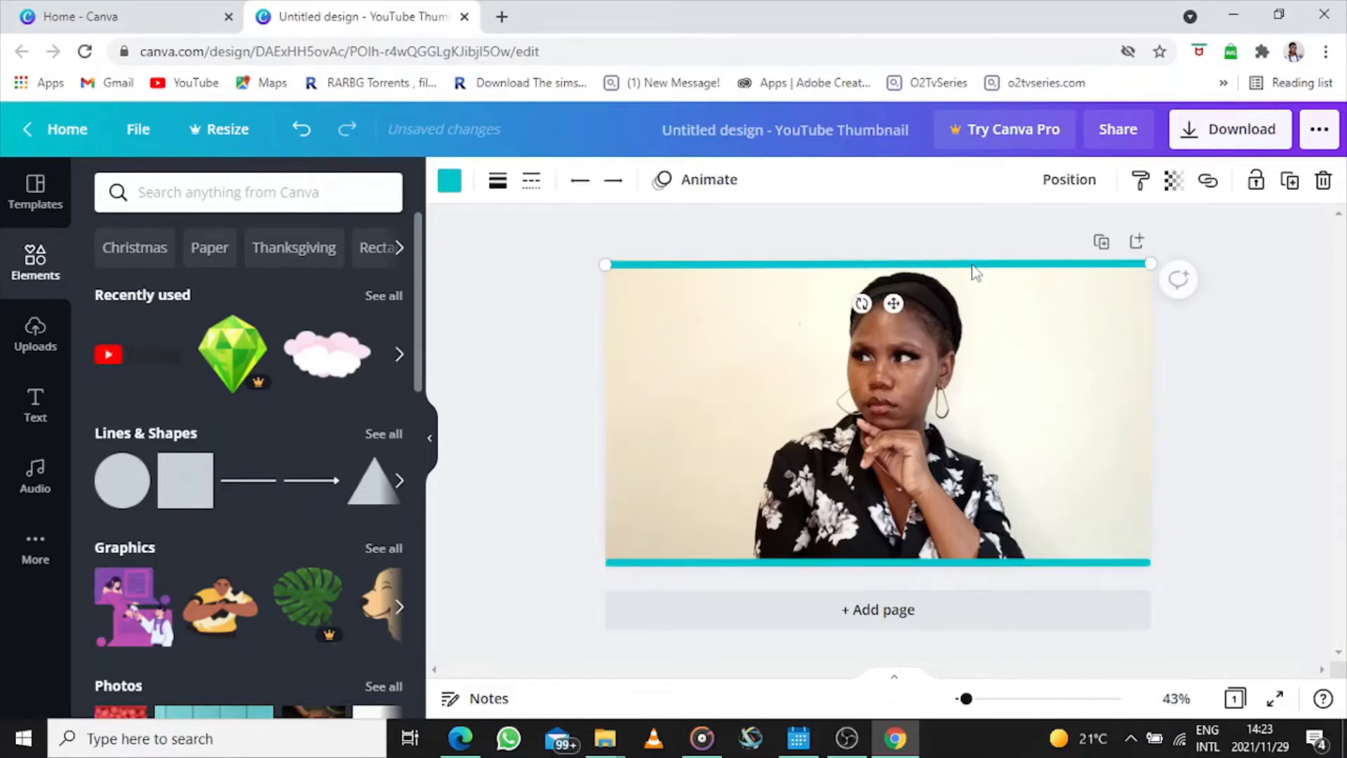
left_click(1289, 181)
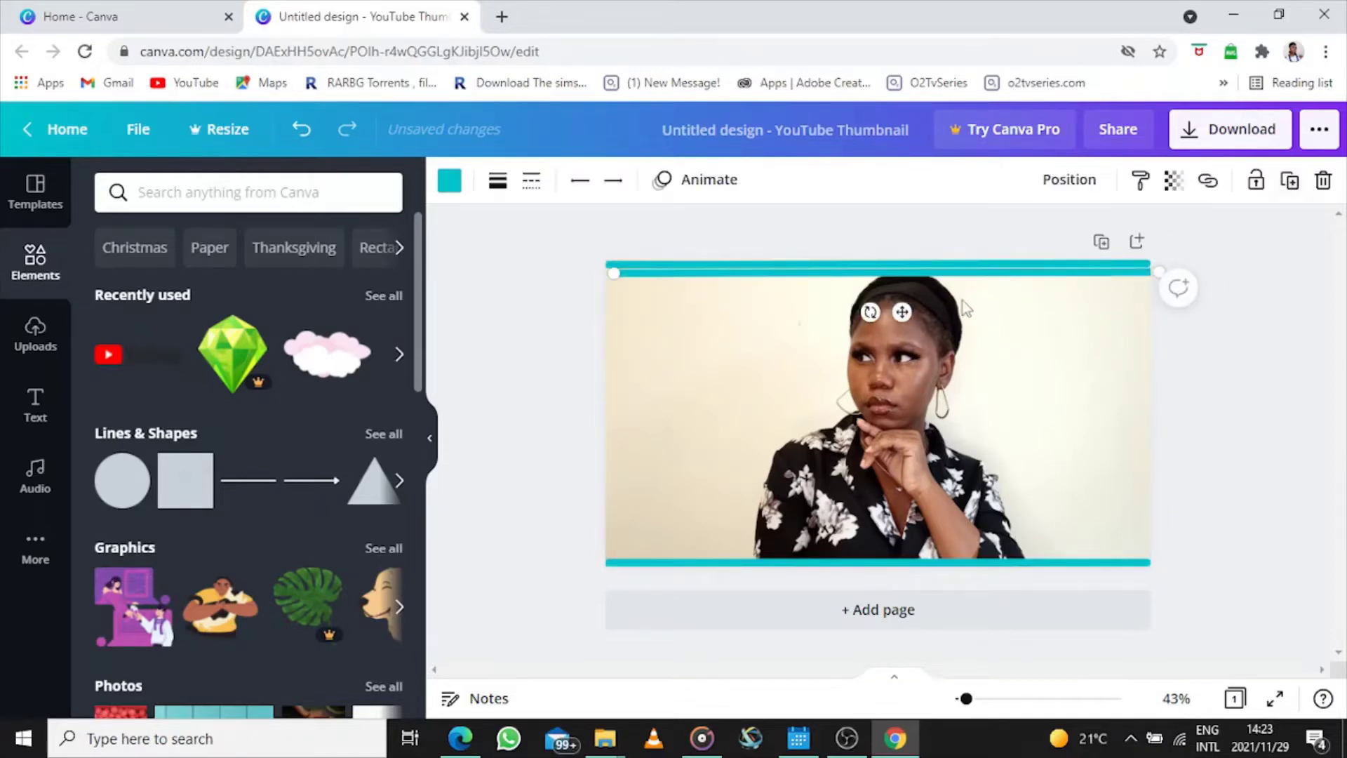
left_click_drag(868, 315, 1193, 288)
left_click_drag(891, 391, 1148, 440)
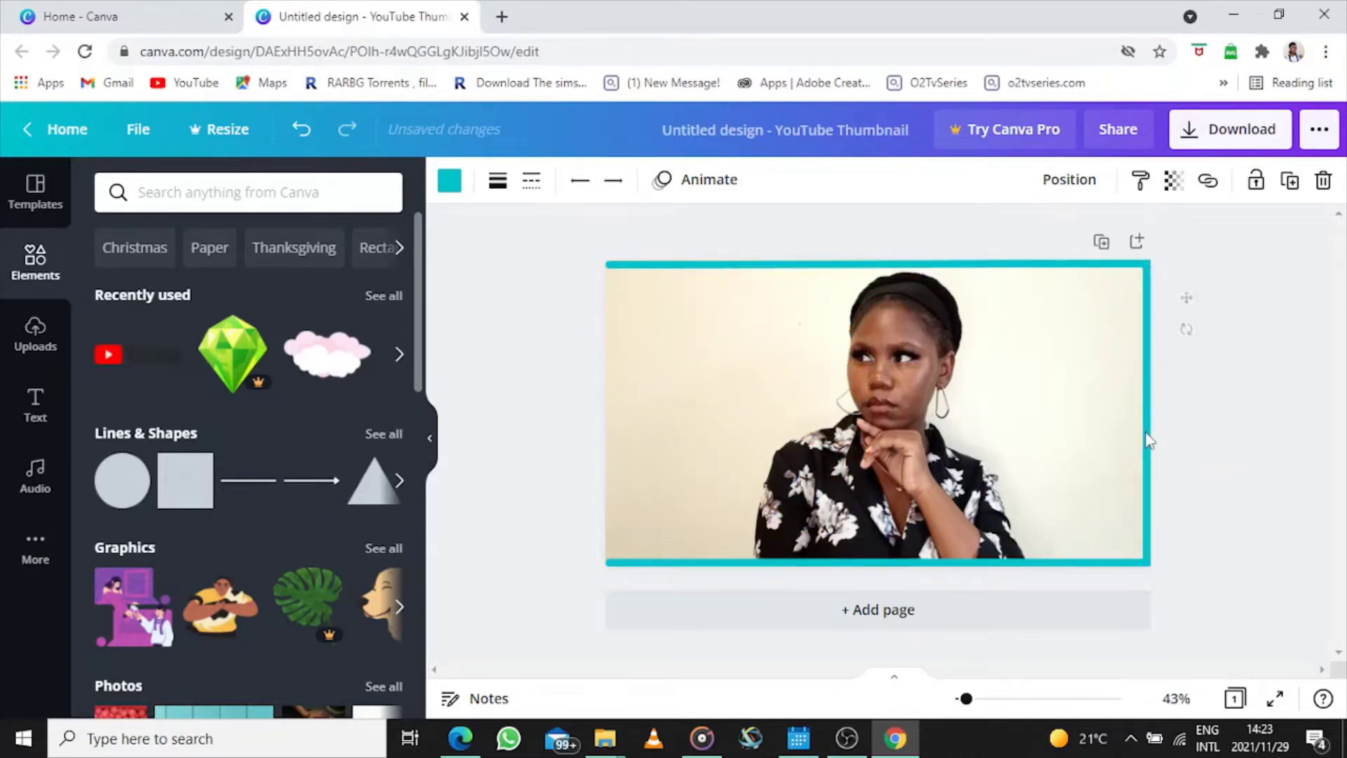
Step: Duplicate the right border line and place the copy along the page's left edge
left_click(1290, 181)
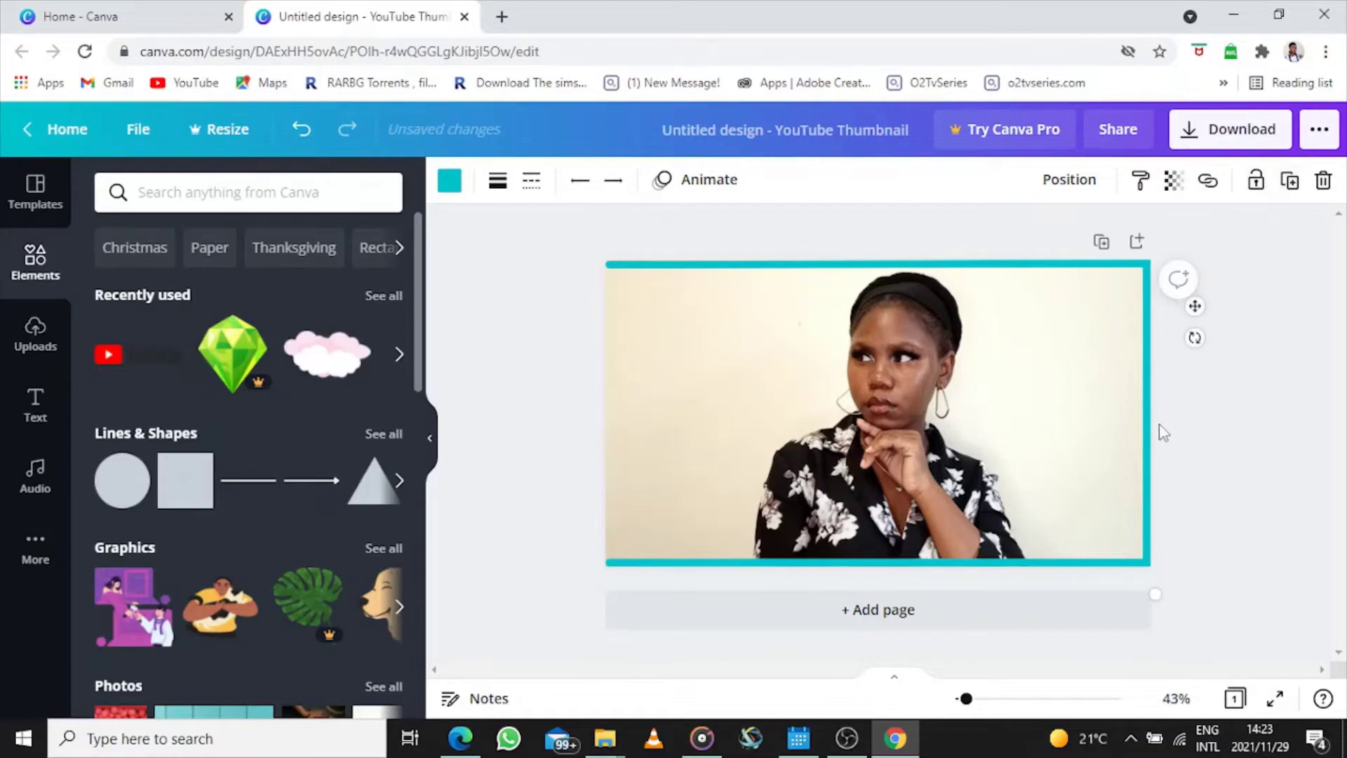
left_click_drag(1152, 430, 609, 442)
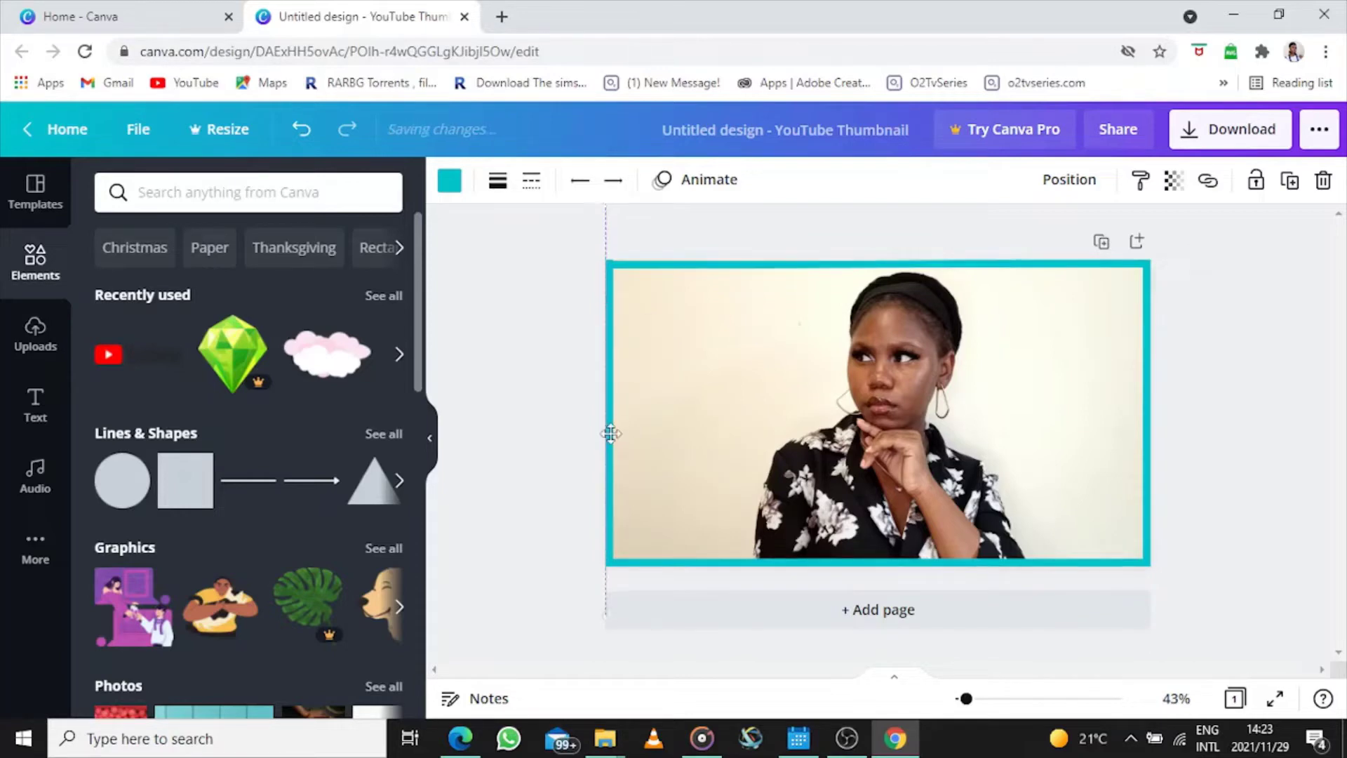
left_click(557, 458)
Step: Extend the top border line's left end past the page corner so that the line runs level
left_click(645, 268)
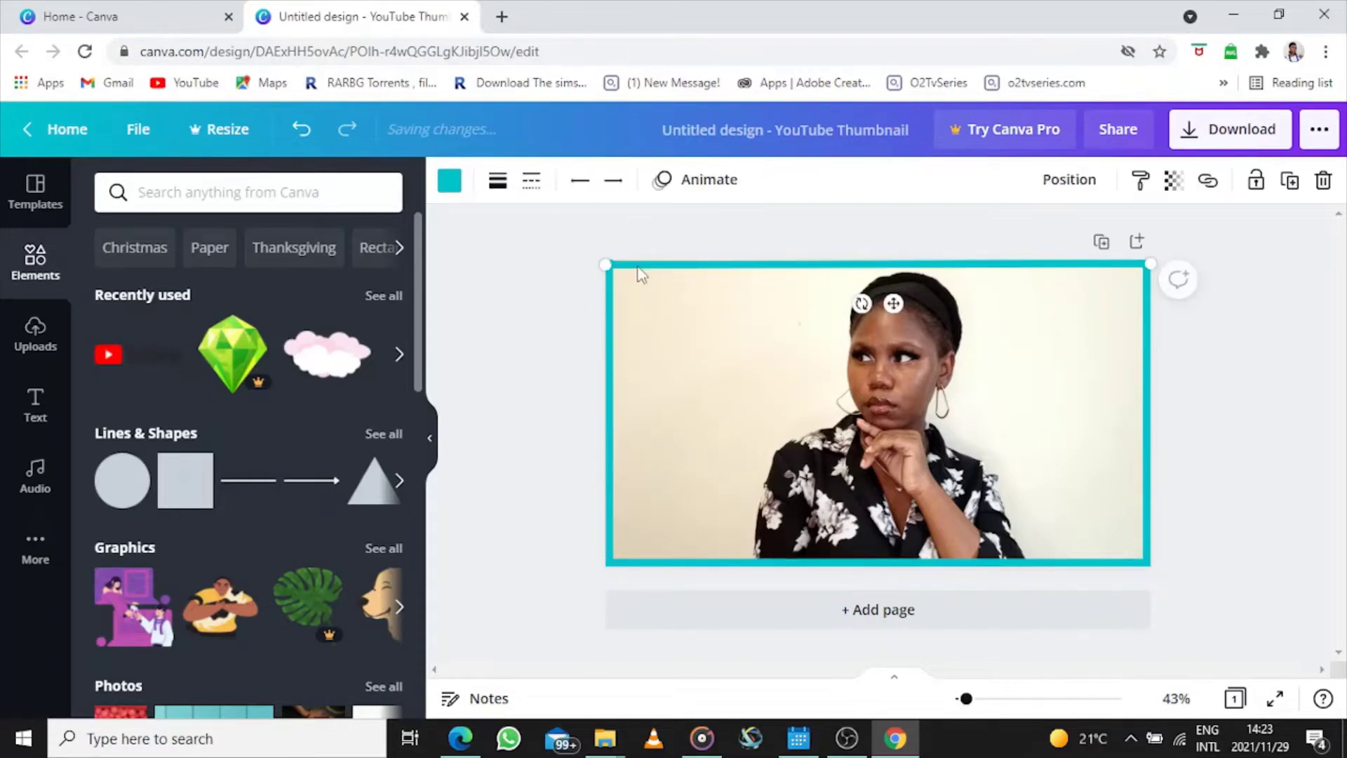
left_click_drag(600, 265, 588, 262)
left_click(567, 335)
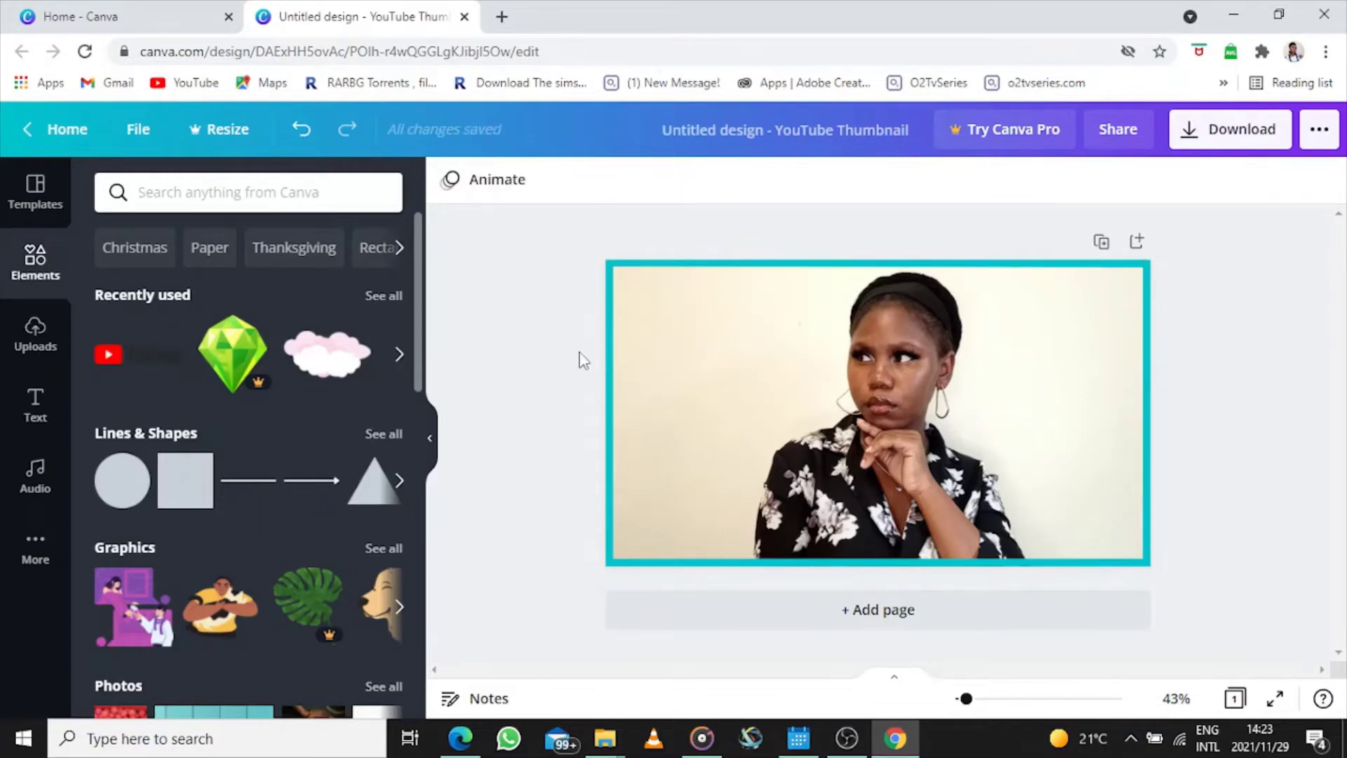
left_click(637, 268)
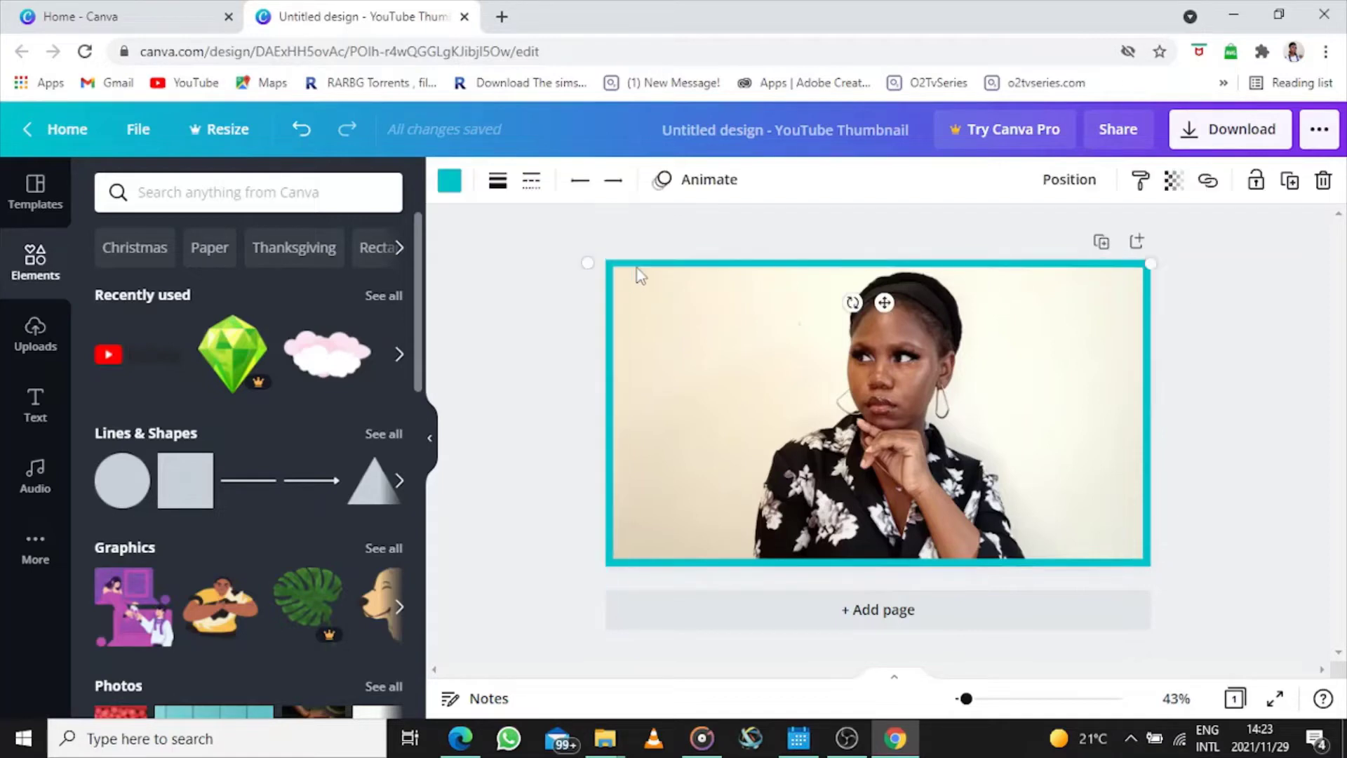
left_click_drag(588, 264, 578, 264)
left_click(576, 426)
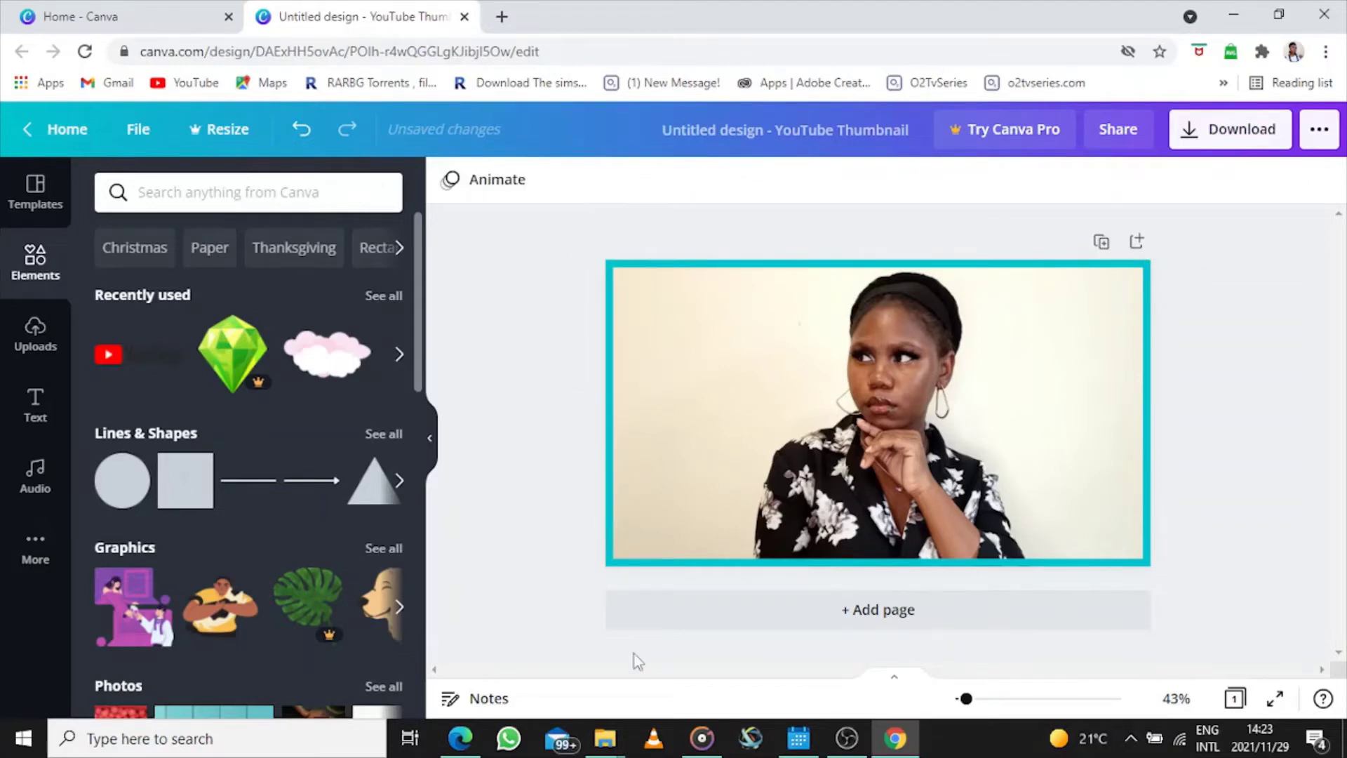
Step: Add the pink neon "GLOW" font combination to the page
left_click(36, 408)
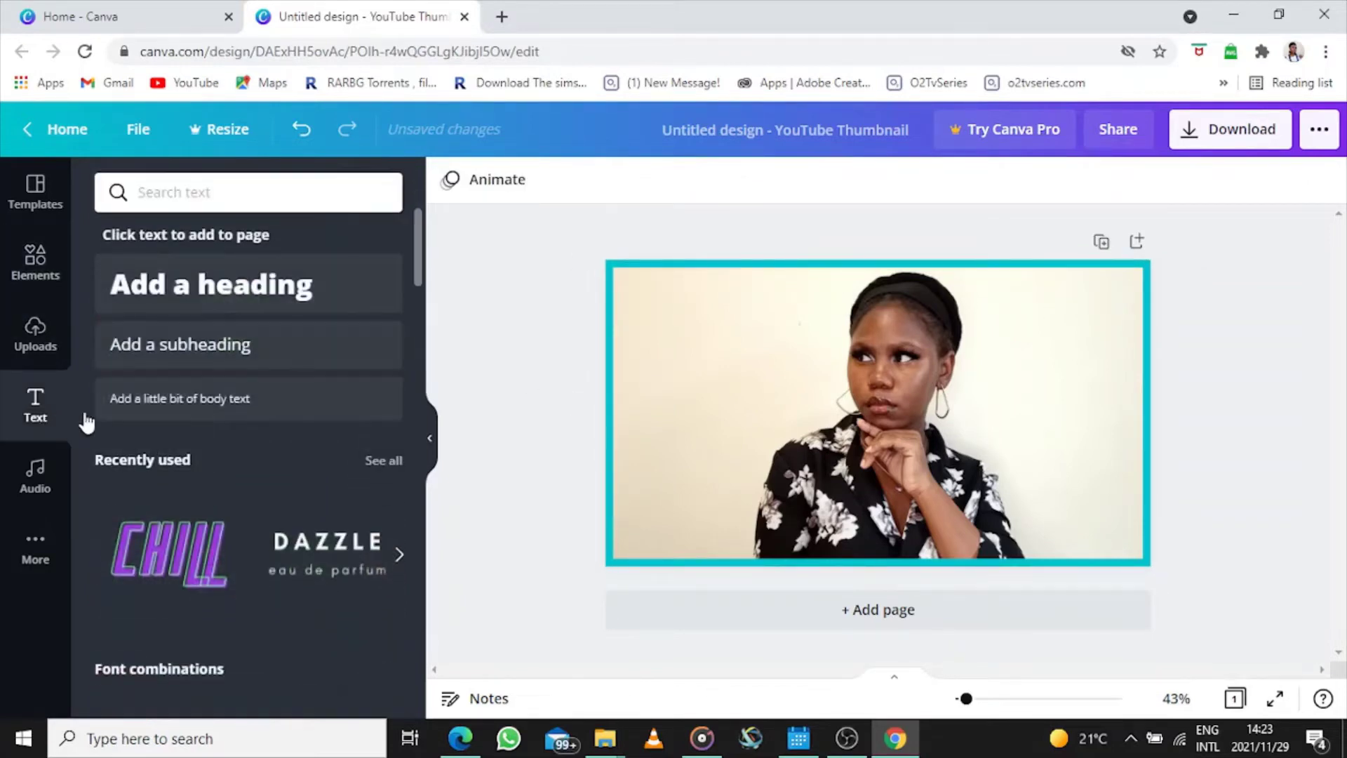
left_click_drag(422, 264, 418, 334)
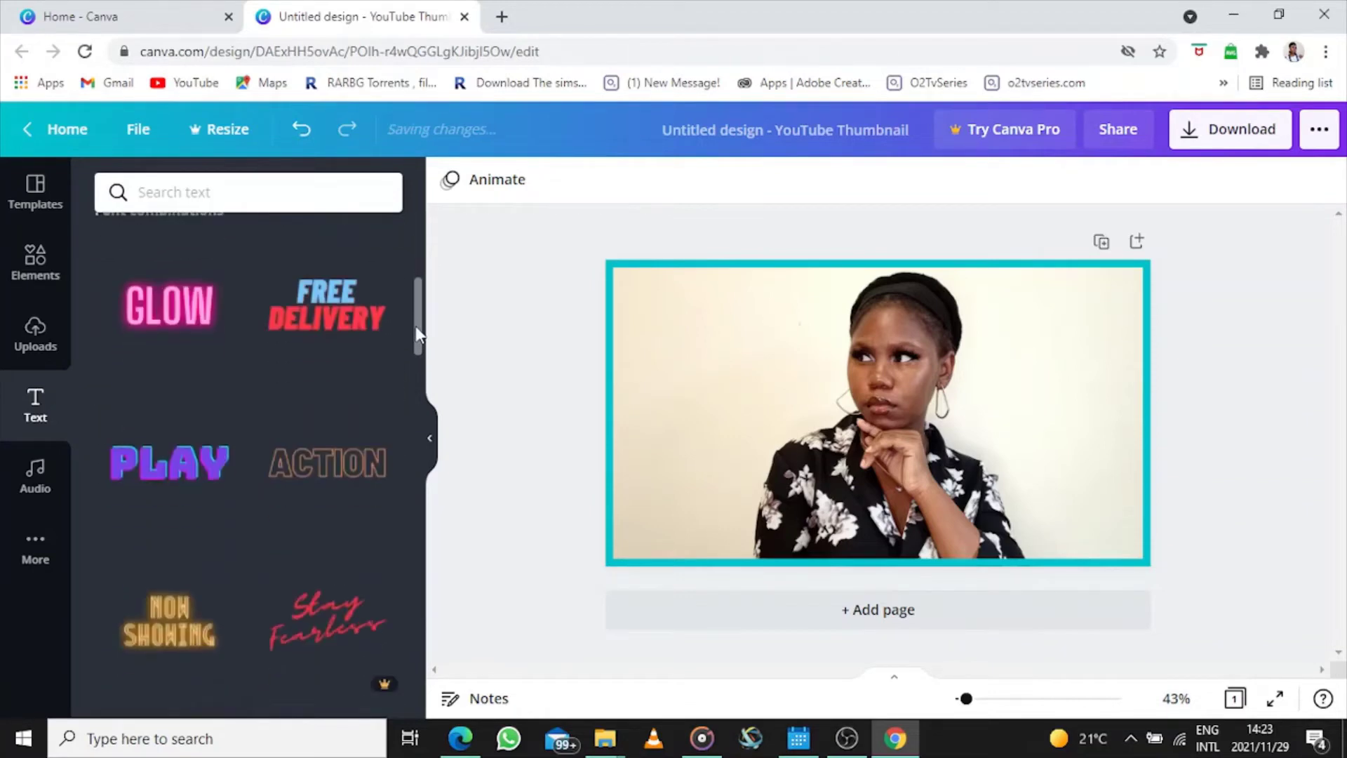
mouse_move(423, 357)
left_mouse_down()
mouse_move(419, 372)
mouse_move(421, 355)
left_mouse_up()
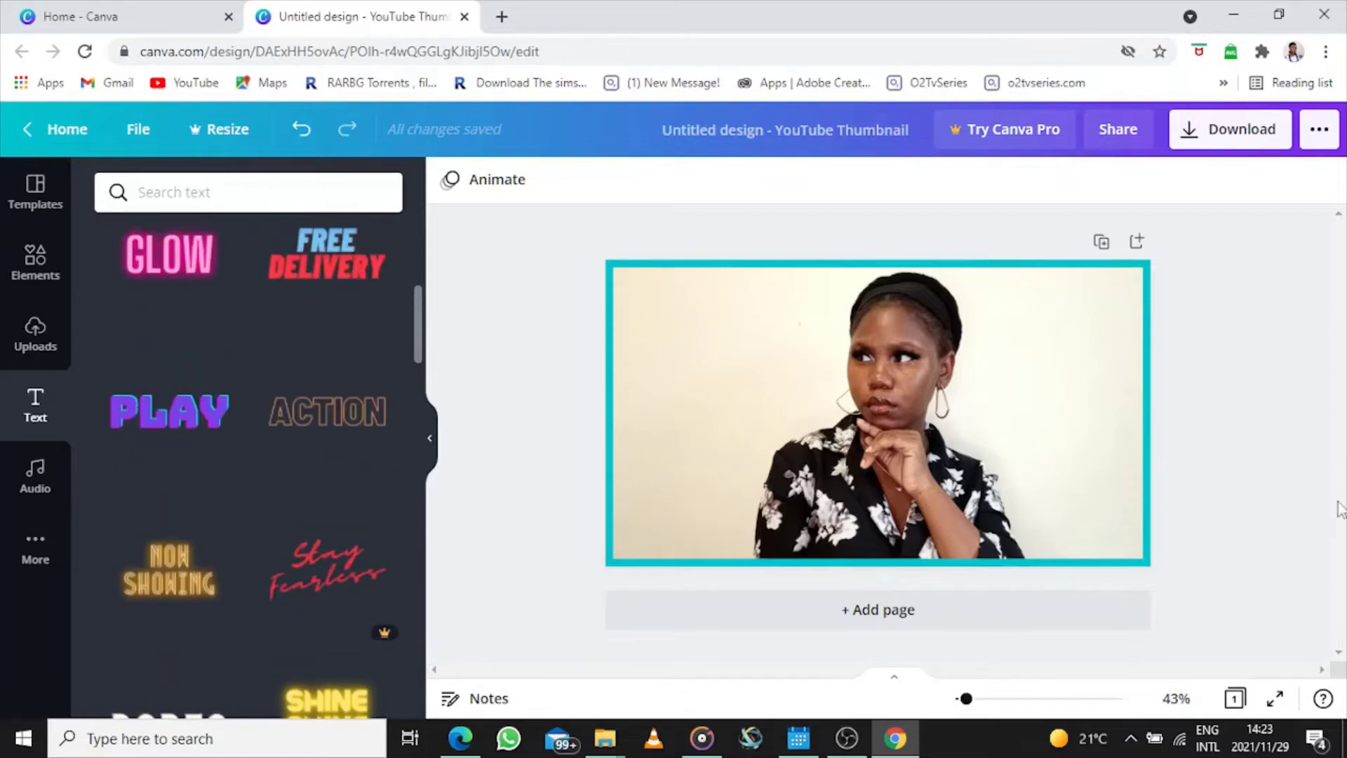
left_click(194, 262)
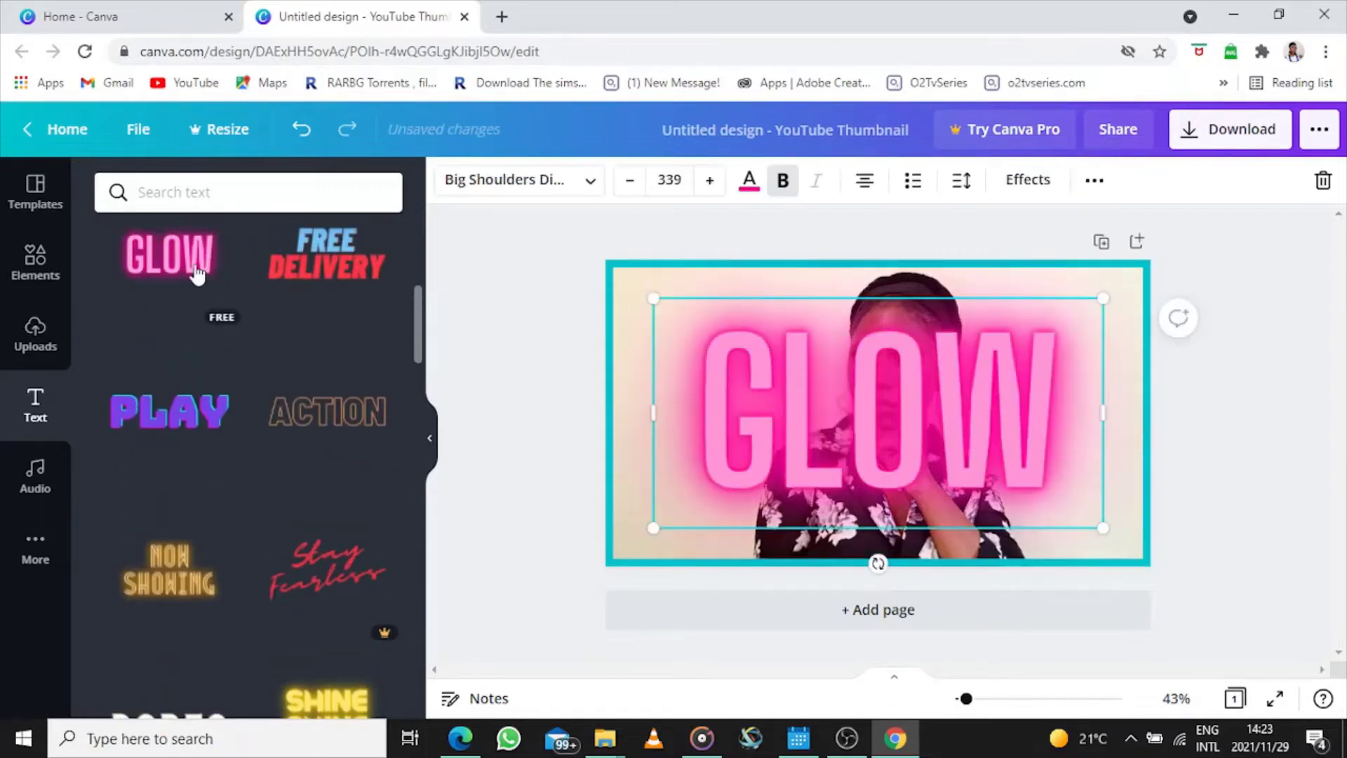
Step: Replace the neon "GLOW" text with "HOW TO CREATE THUMBNAILS ON CANVA"
double_click(972, 416)
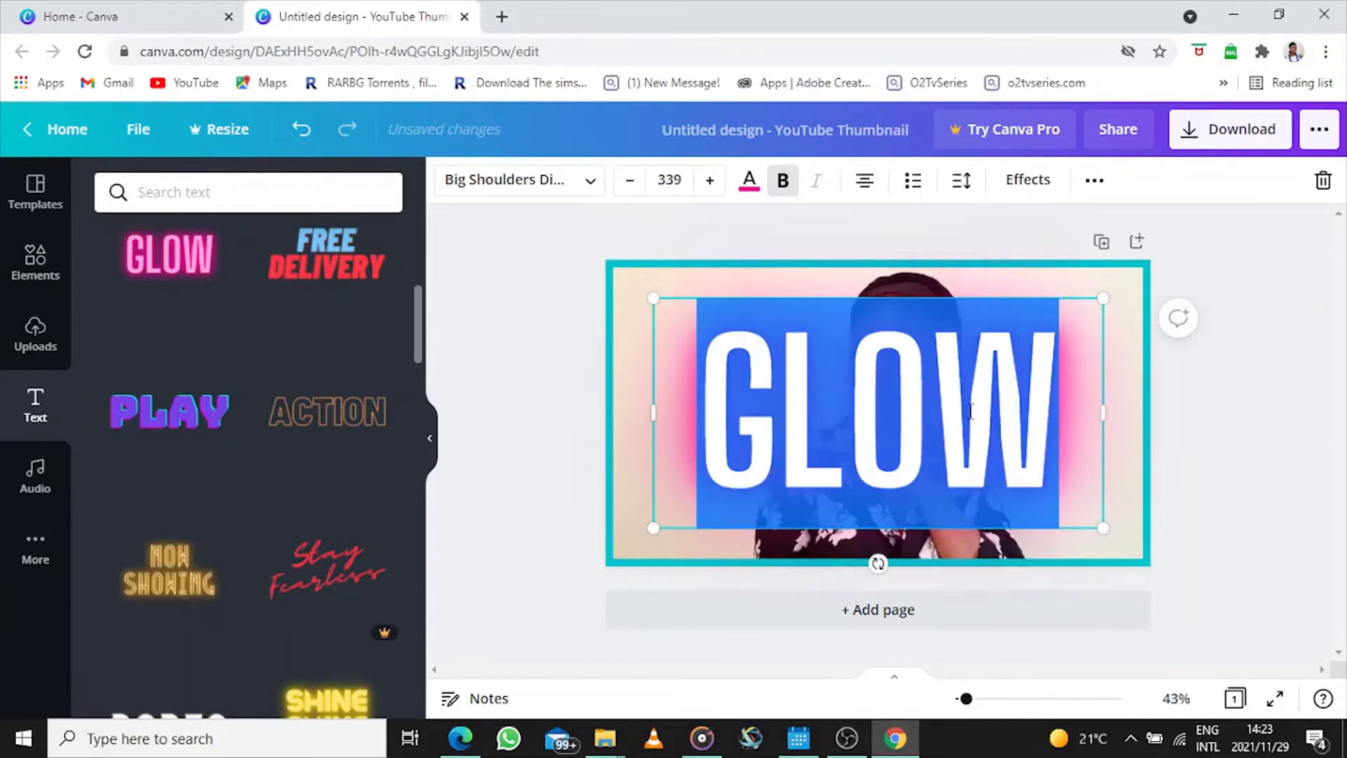
left_click(972, 413)
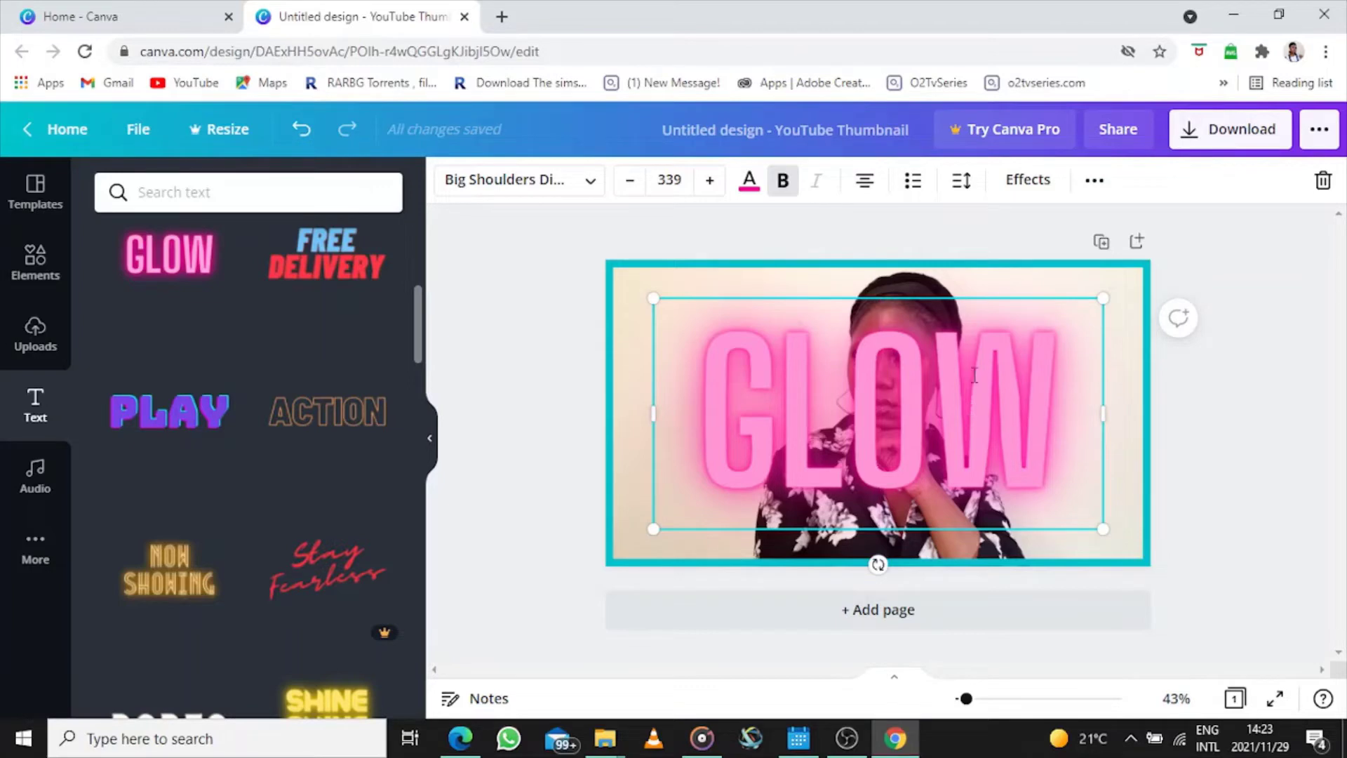
left_click(1324, 188)
left_click(986, 409)
left_click(998, 418)
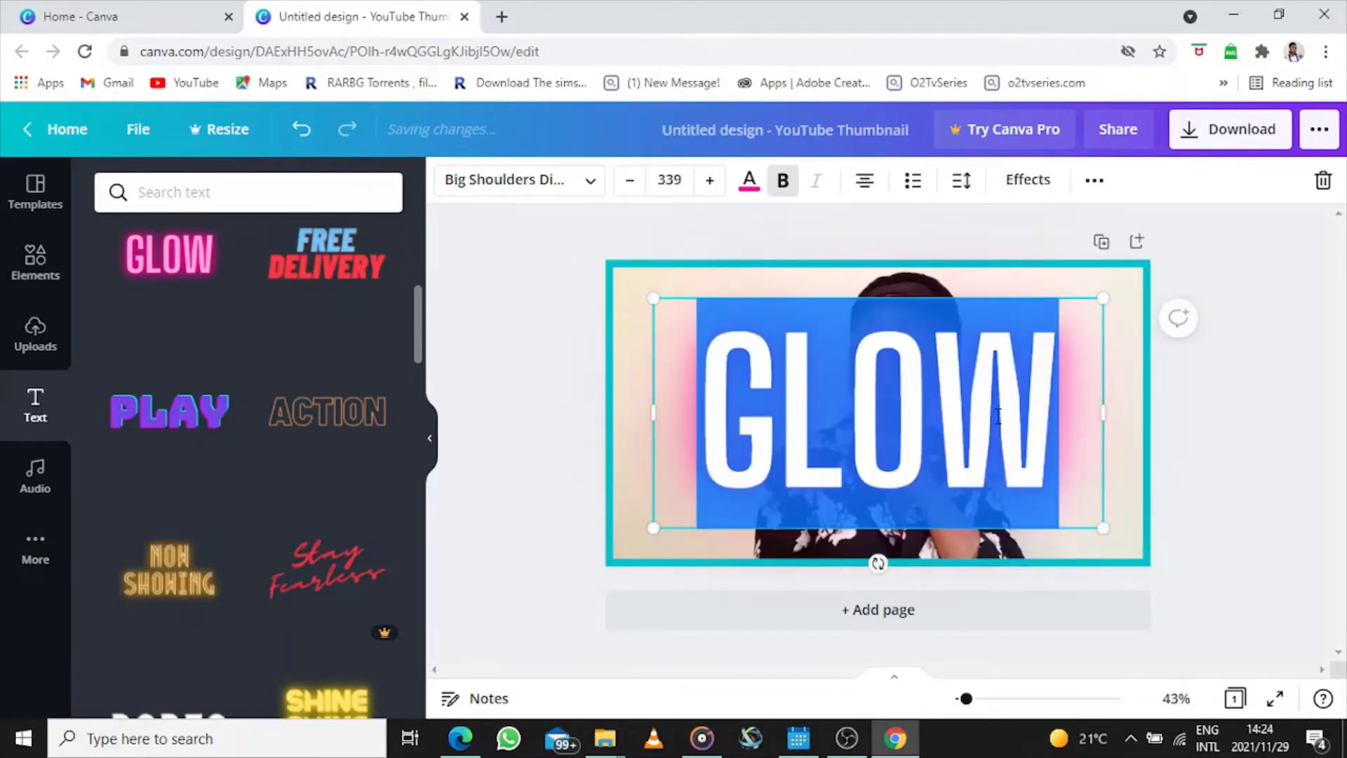
key("BackSpace")
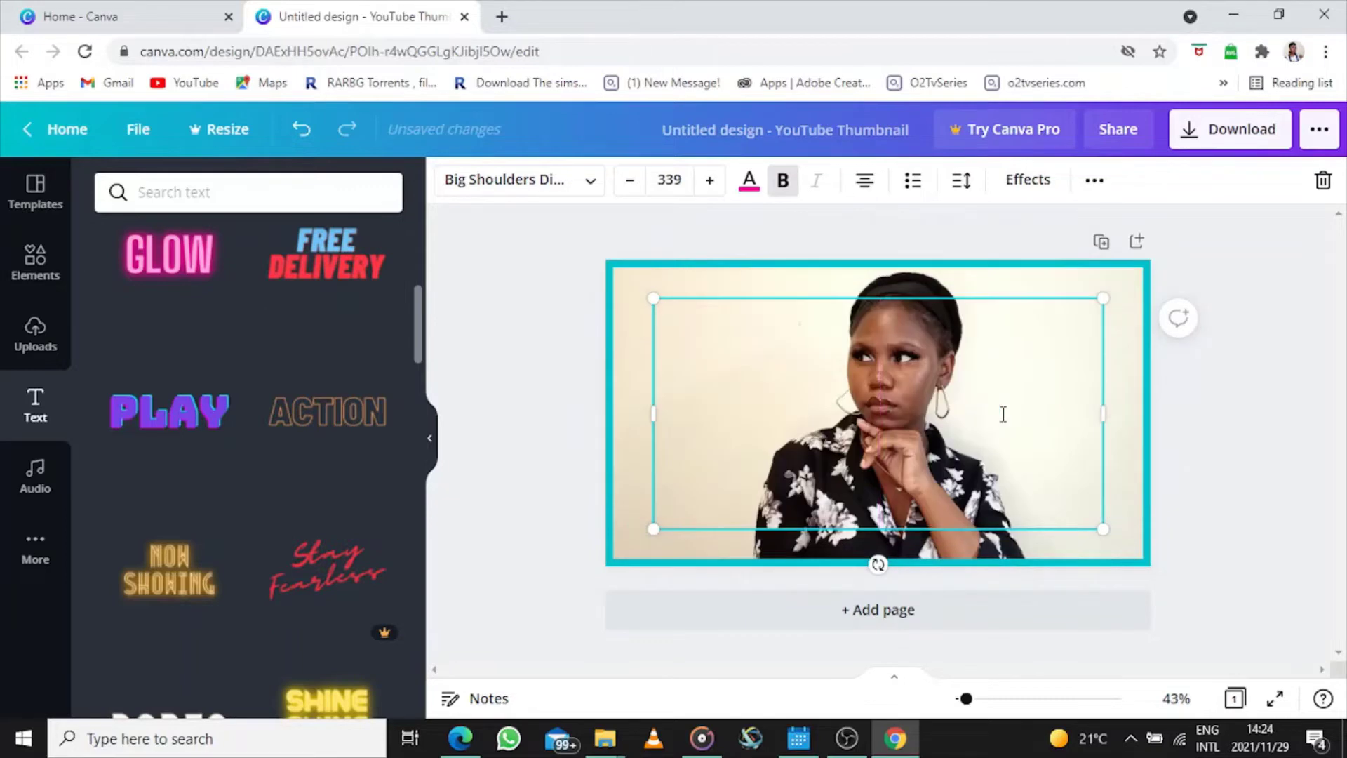
type("HOW T")
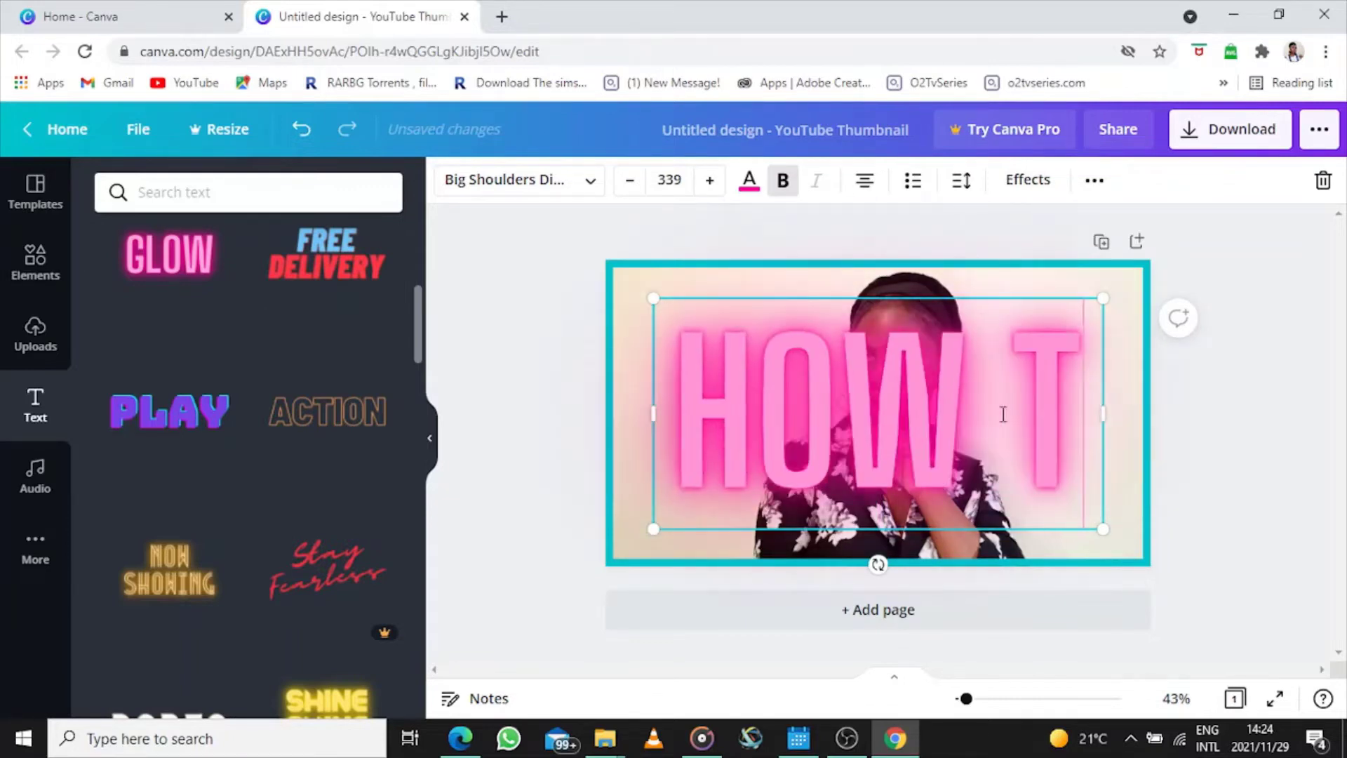
type("O")
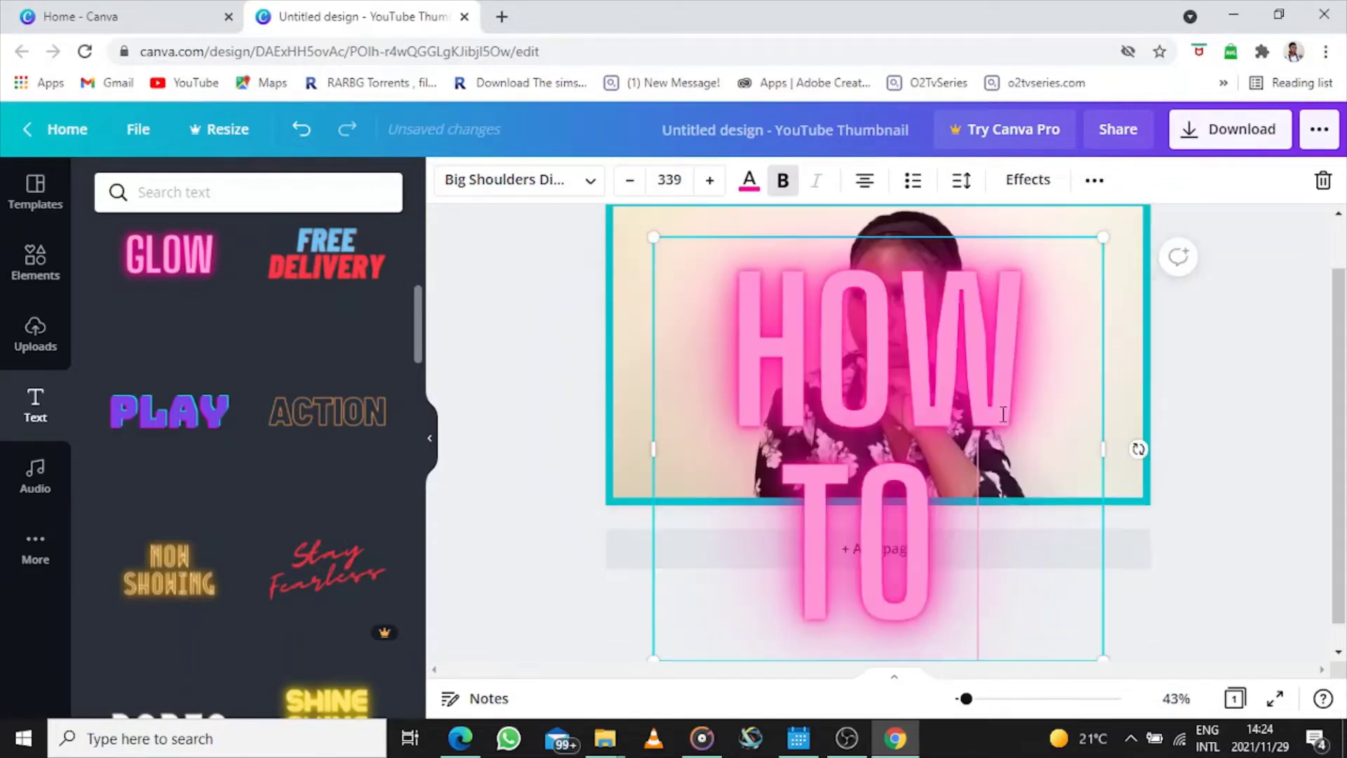
type(" CREATE")
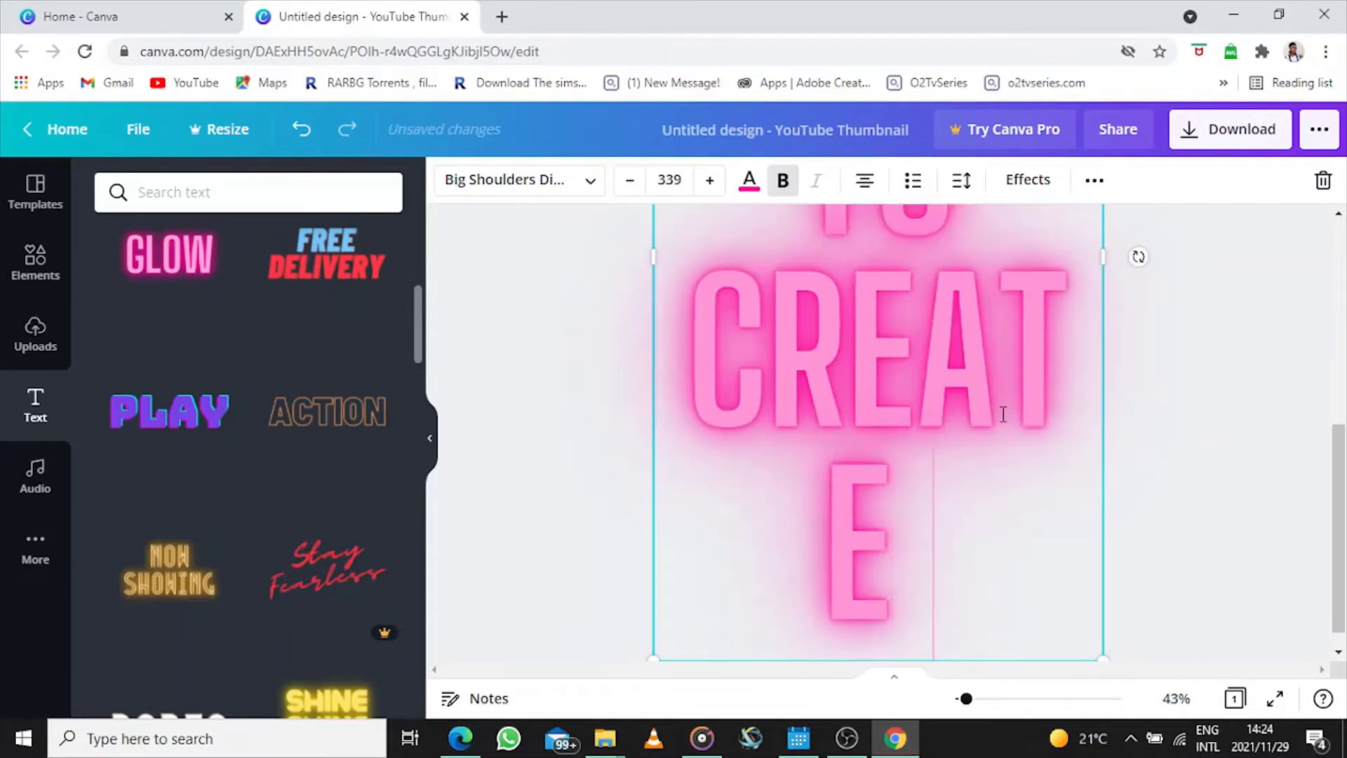
type(" TH")
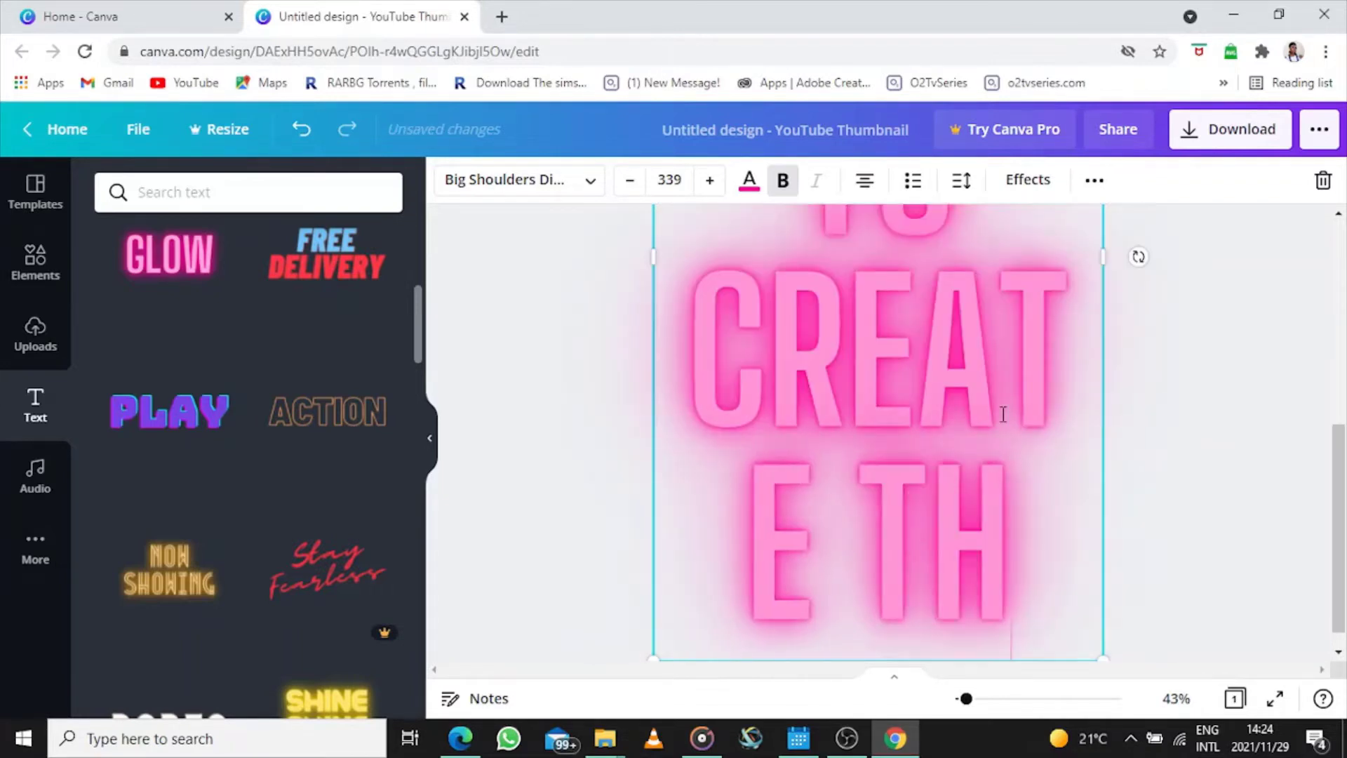
type("UMBN")
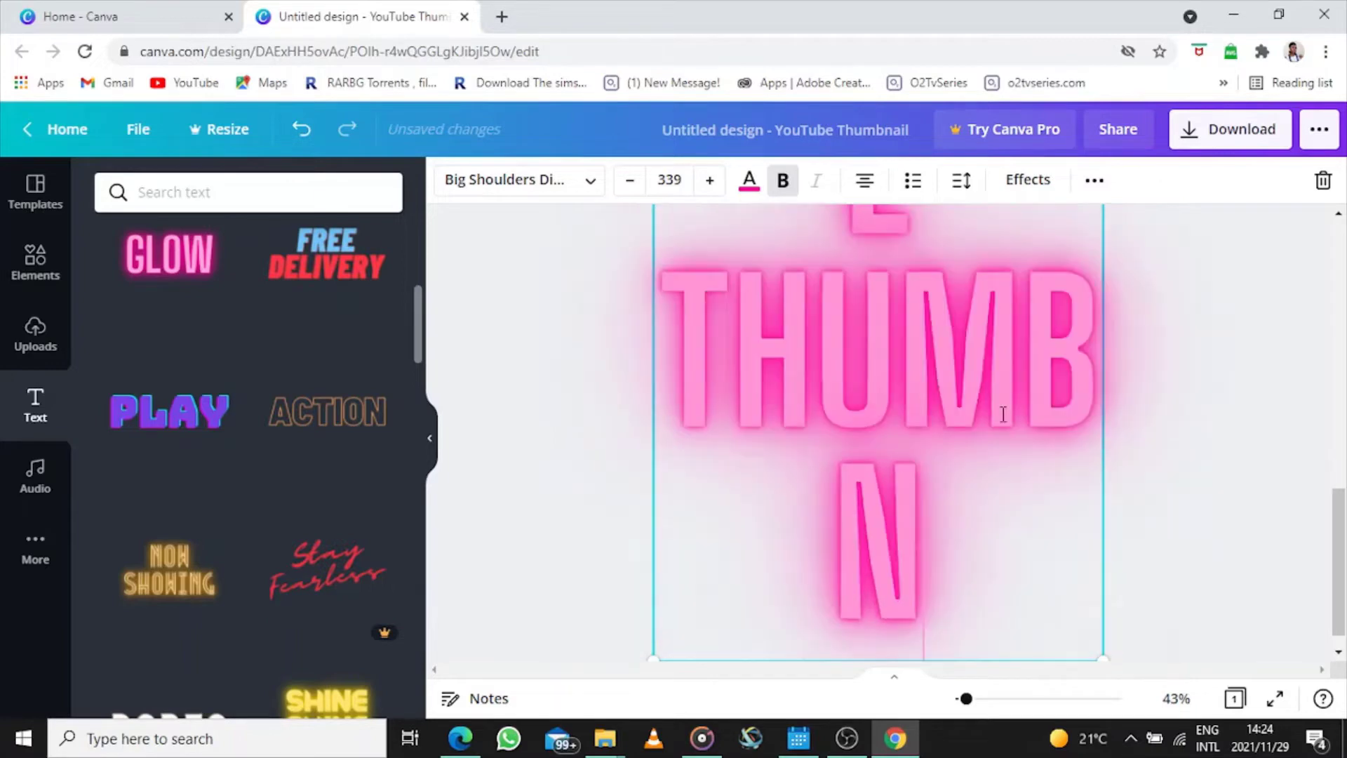
type("AILS ON V")
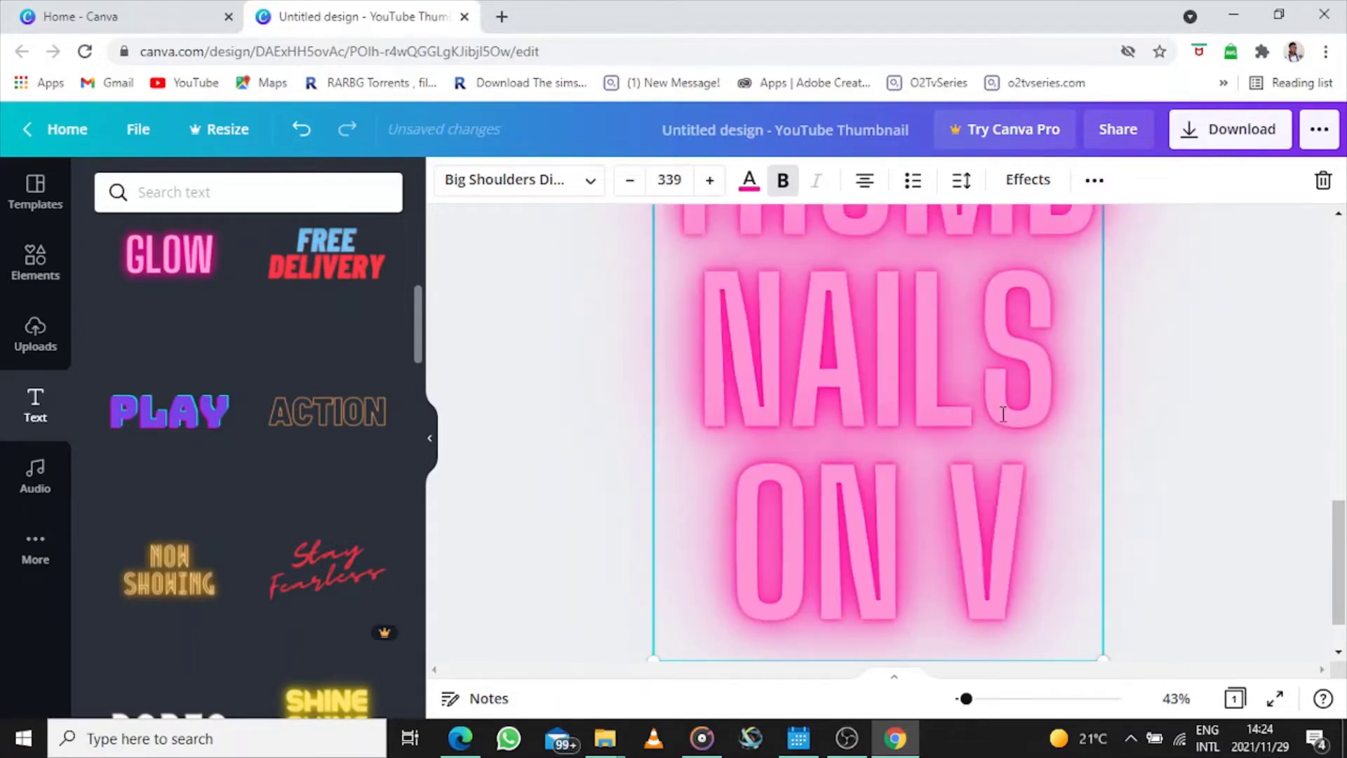
key("BackSpace")
type("CA")
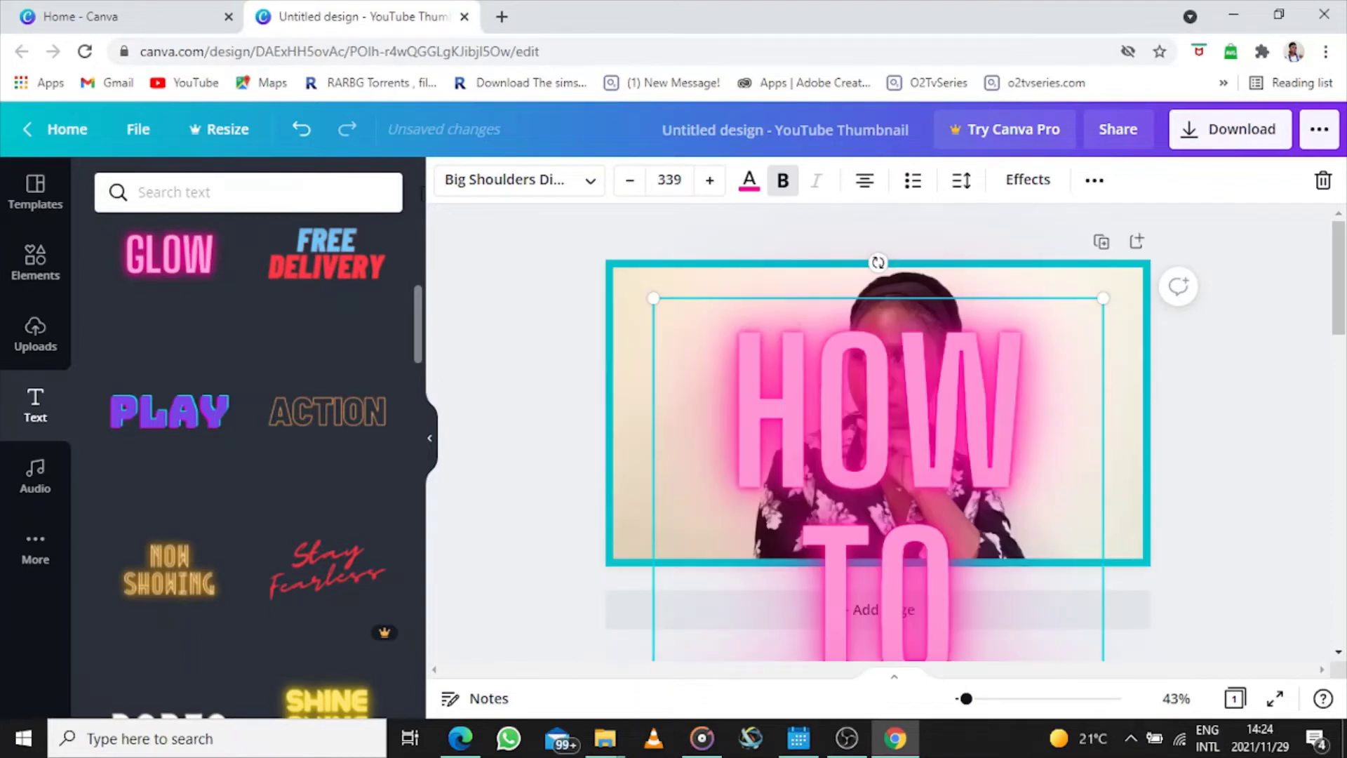
Step: Reduce the title's font size to 59 so that it fits on one line across the page
left_click(630, 180)
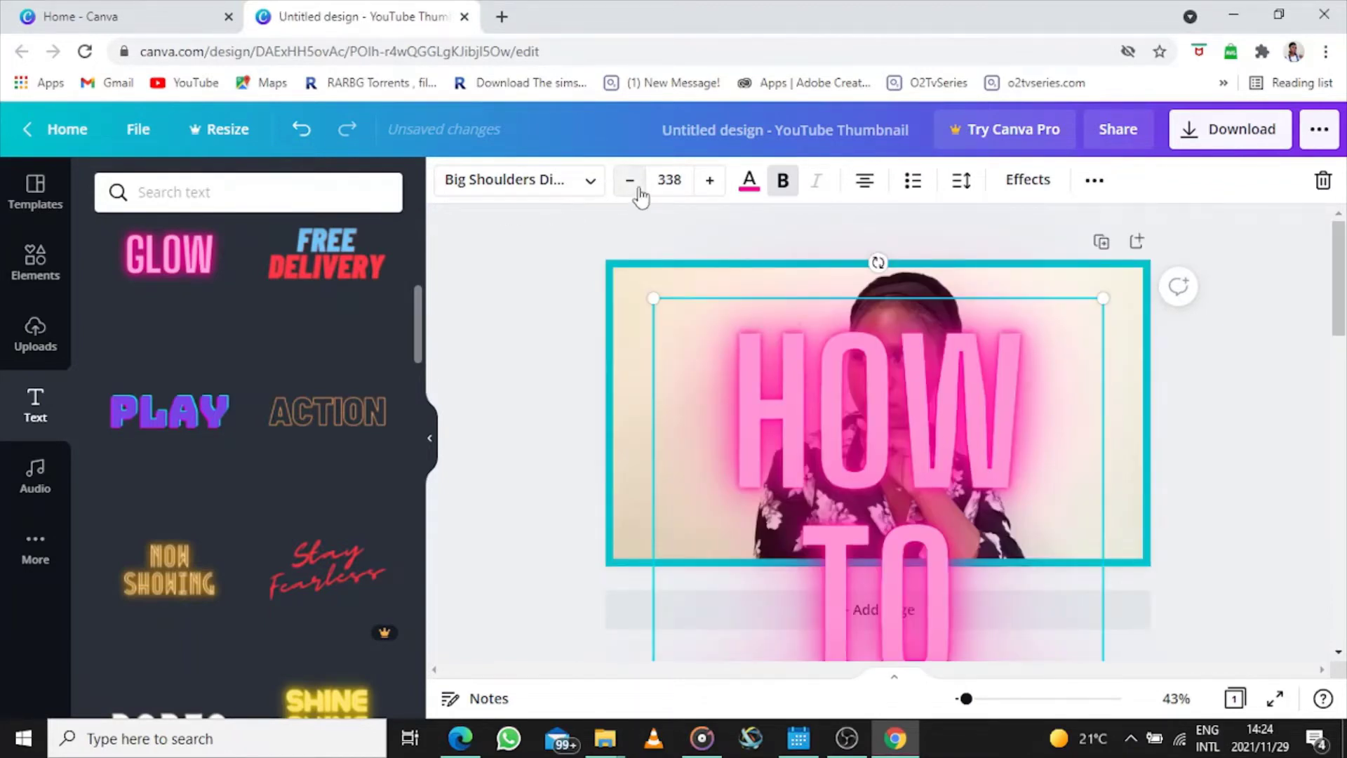
left_click(674, 180)
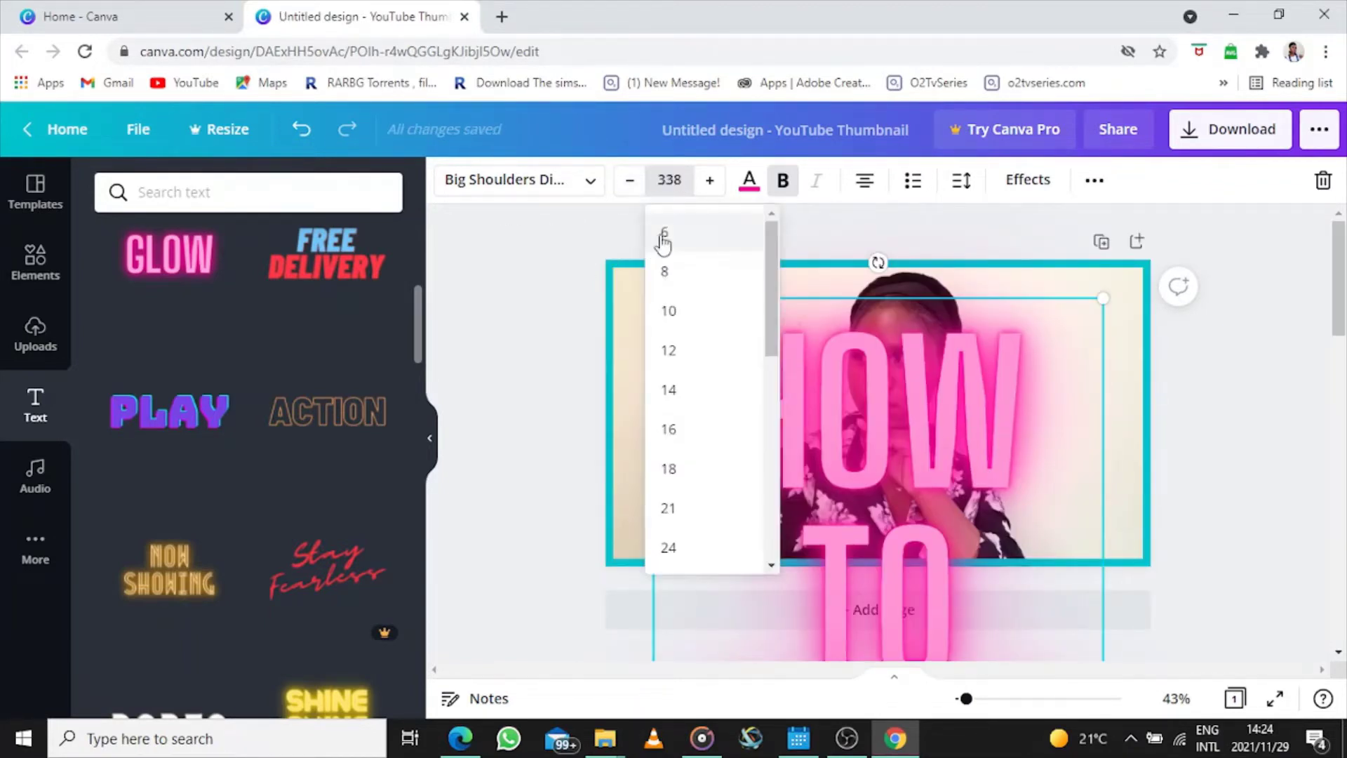
left_click(664, 233)
left_click(708, 182)
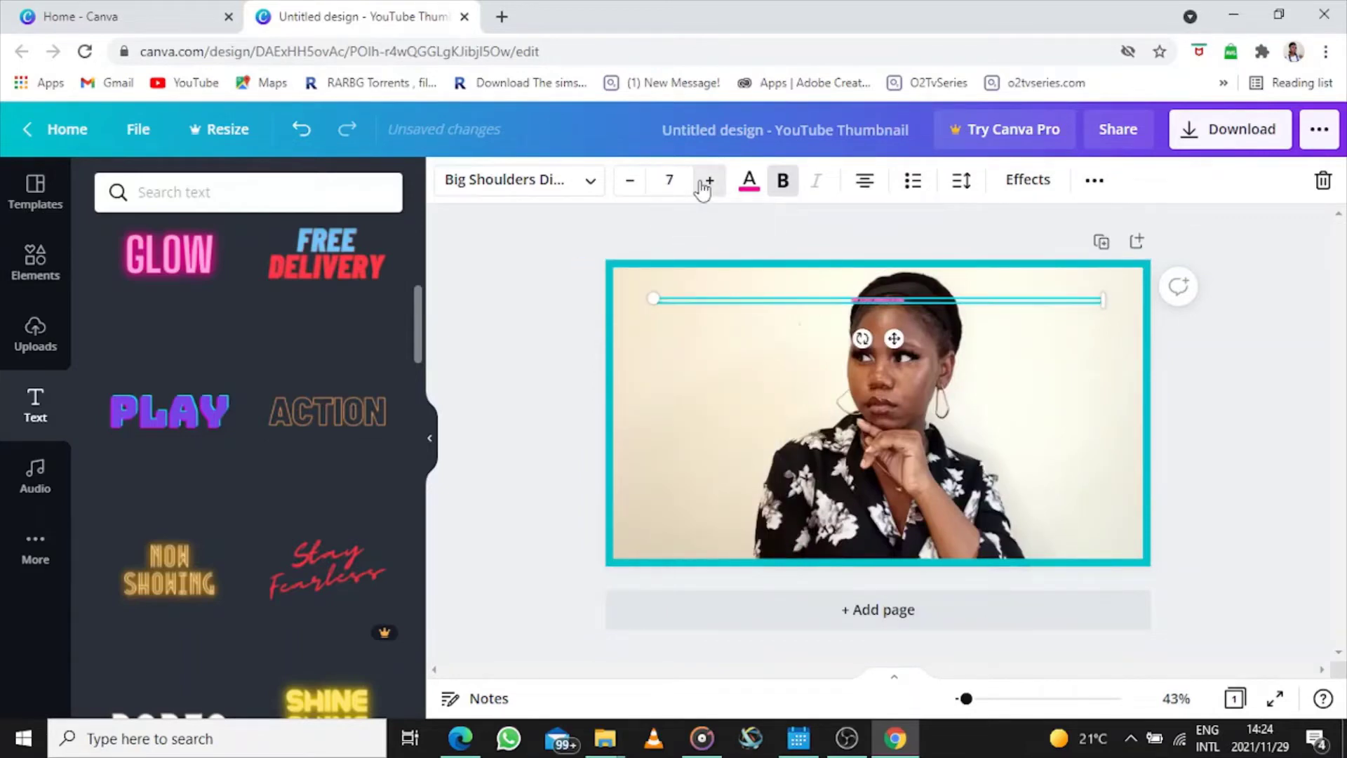
left_click_drag(702, 184, 702, 184)
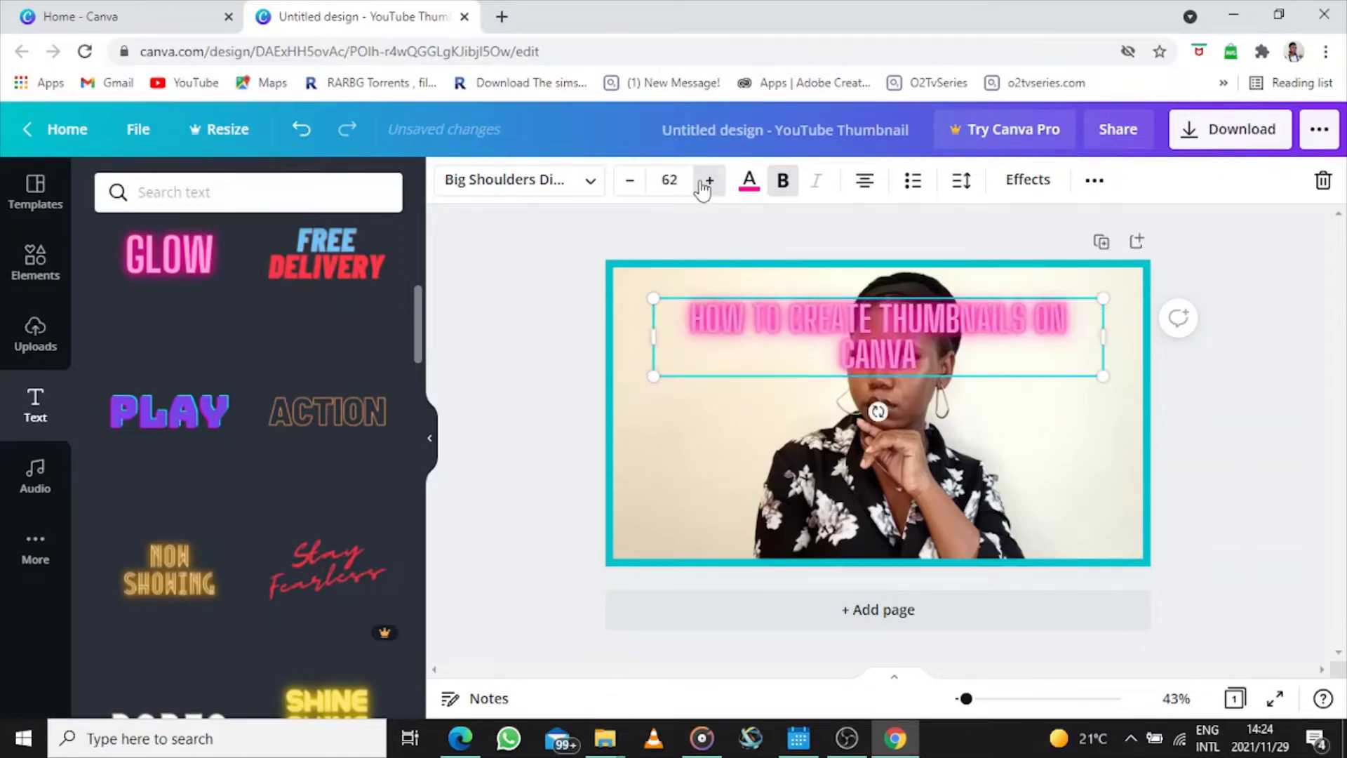
left_click(630, 180)
left_click(630, 180)
left_click(629, 181)
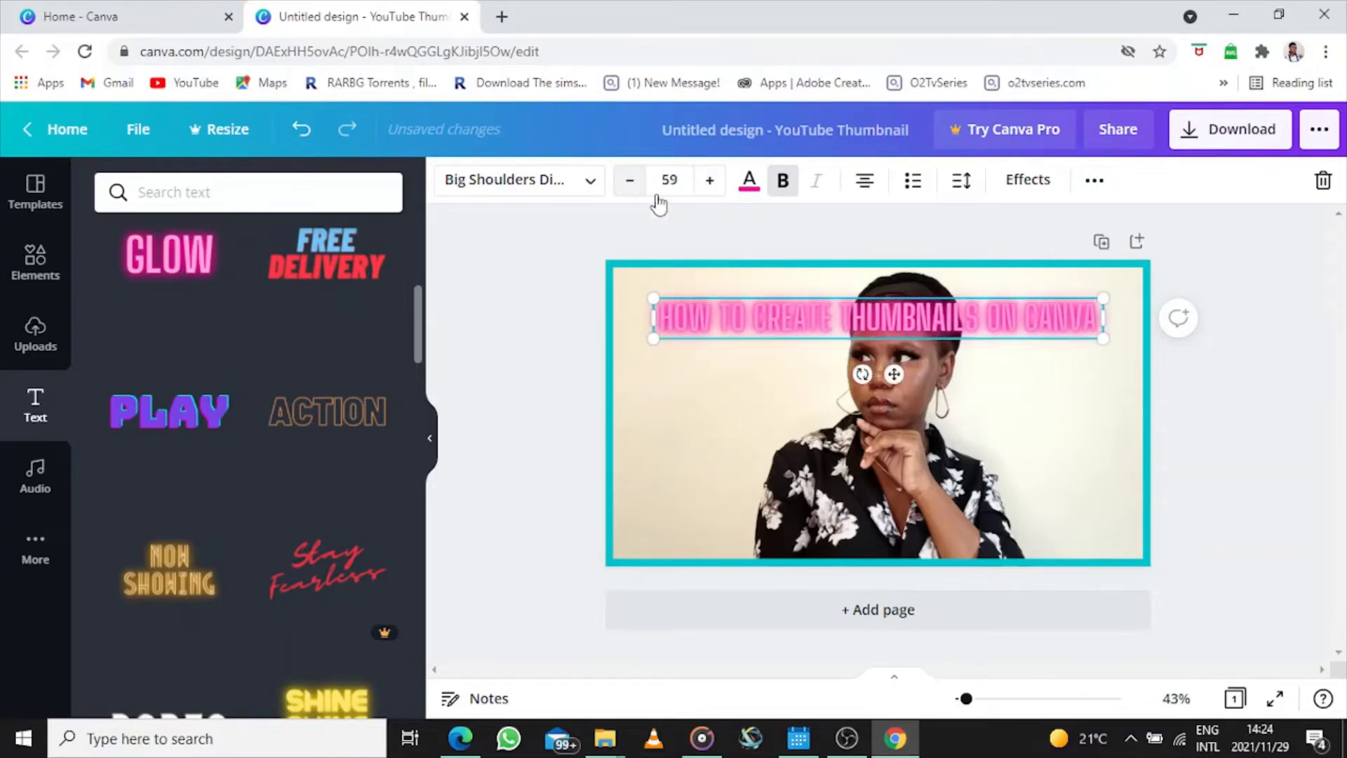
Step: Move the title to the lower part of the page, centred, and widen its text box on both sides almost to the border
left_click_drag(903, 320, 1001, 320)
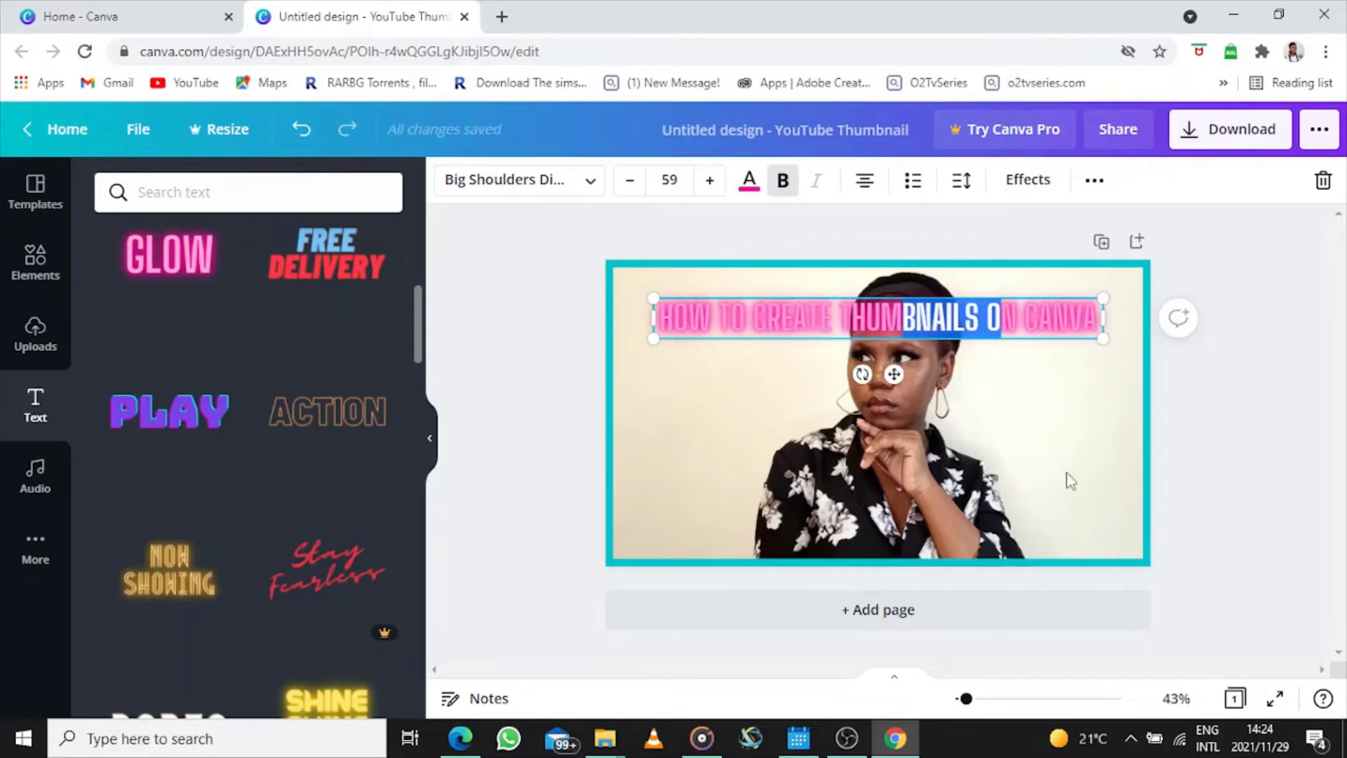
left_click_drag(904, 381, 898, 576)
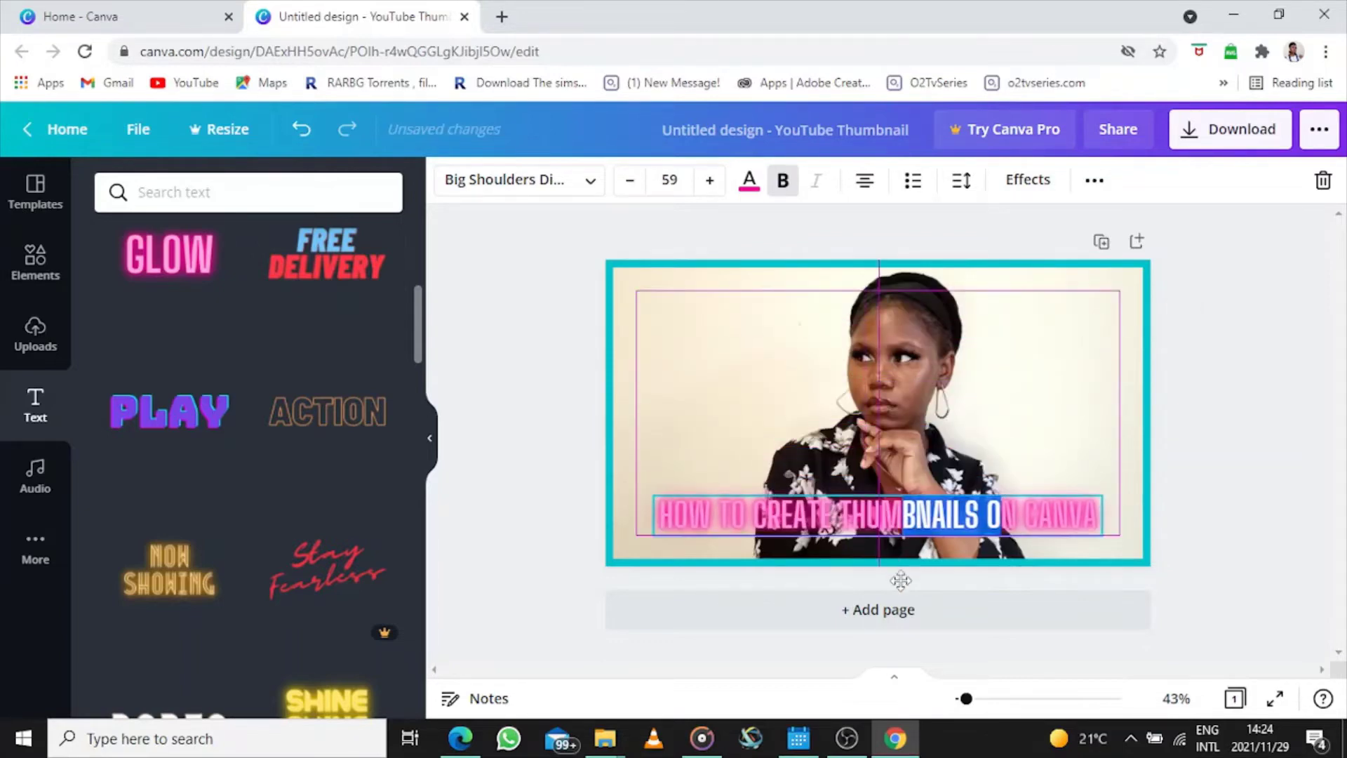
left_click_drag(654, 517, 620, 524)
mouse_move(1111, 517)
left_mouse_down()
mouse_move(1158, 512)
mouse_move(1137, 517)
left_mouse_up()
left_click(1270, 456)
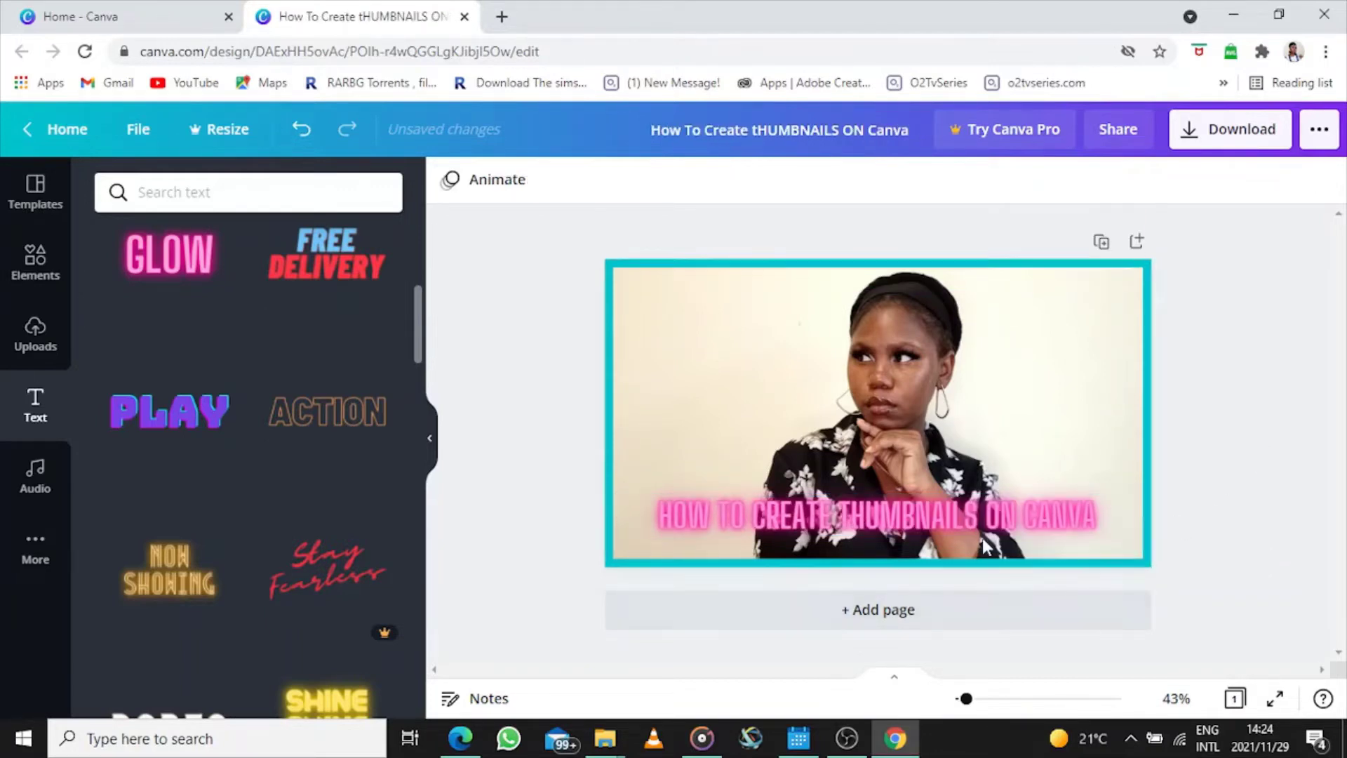
Step: Try turquoise, light blue, teal and purple as the title's text colour, and return it to the document's hot pink
left_click(1052, 523)
left_click(749, 181)
scroll(414, 541, "down", 3)
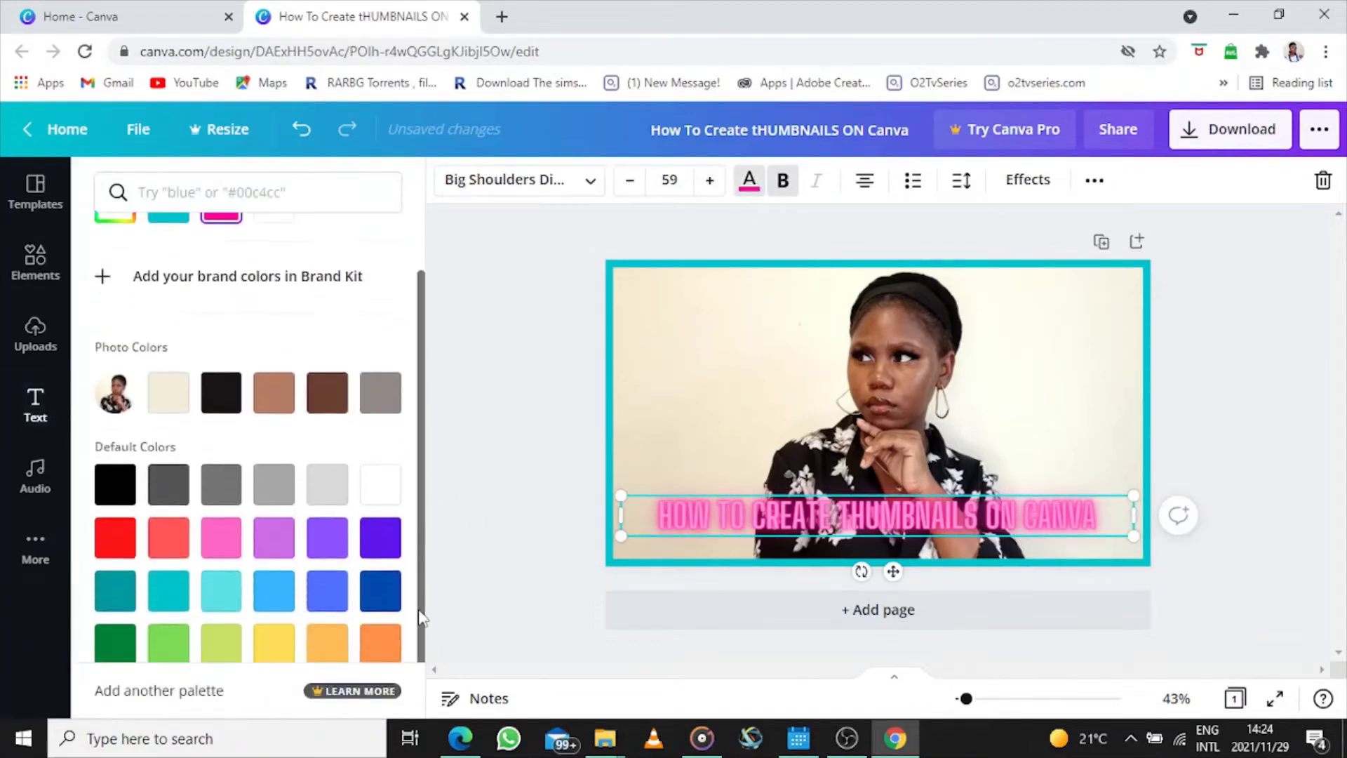
left_click(186, 563)
left_click(221, 565)
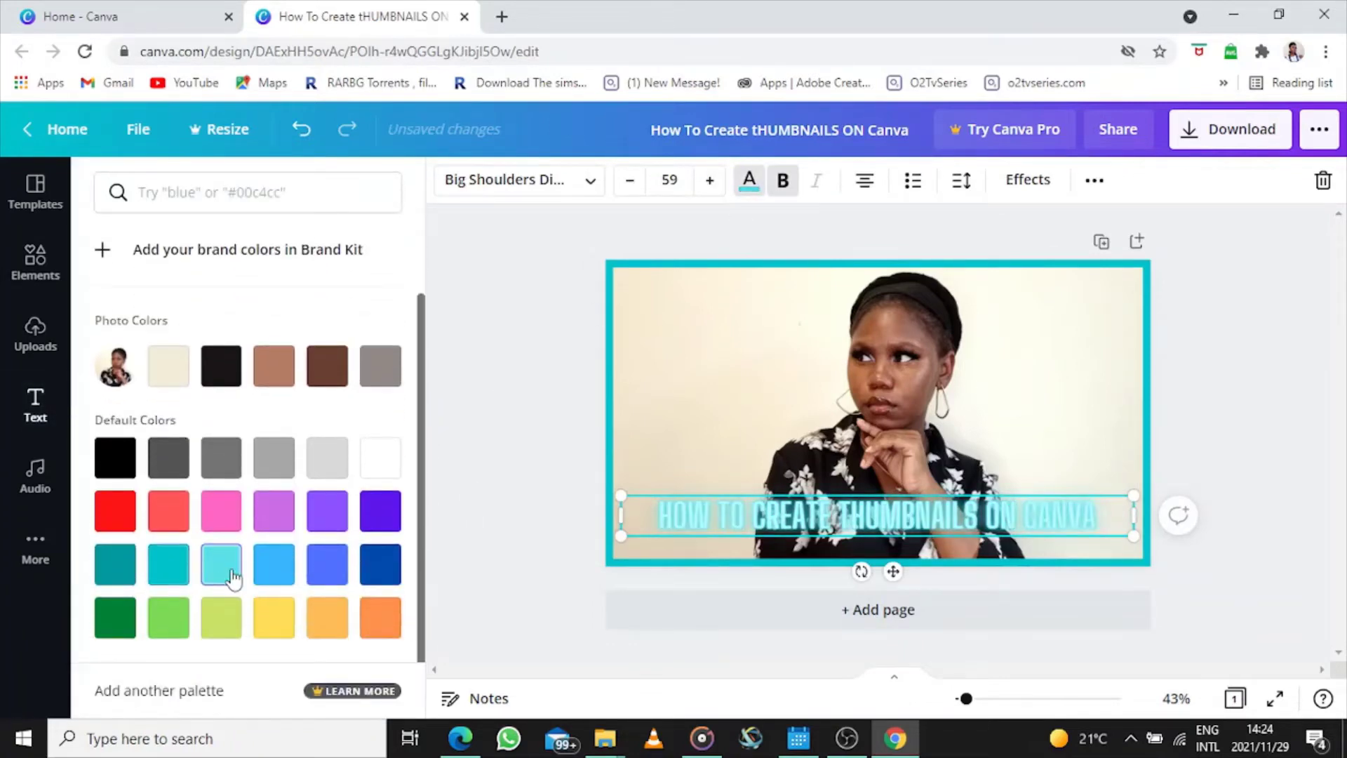
left_click(169, 563)
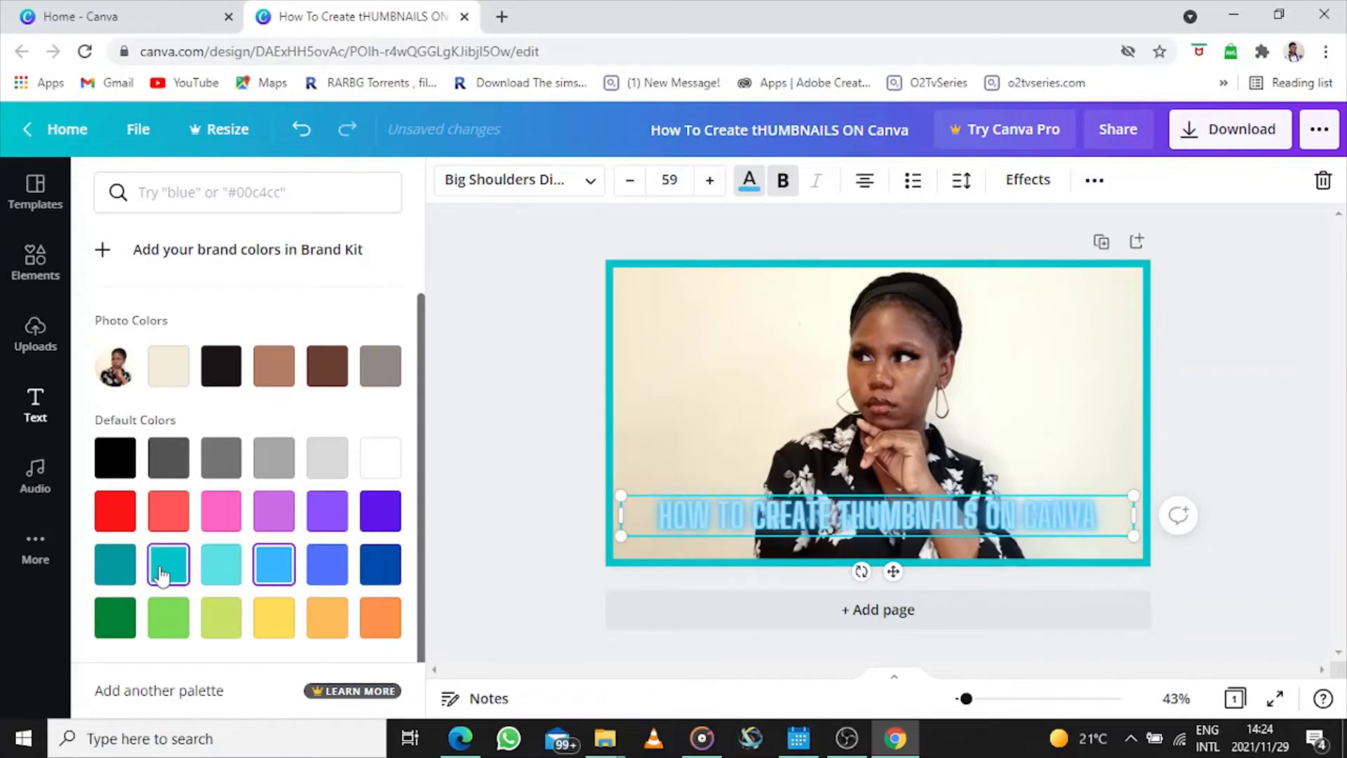
left_click(127, 574)
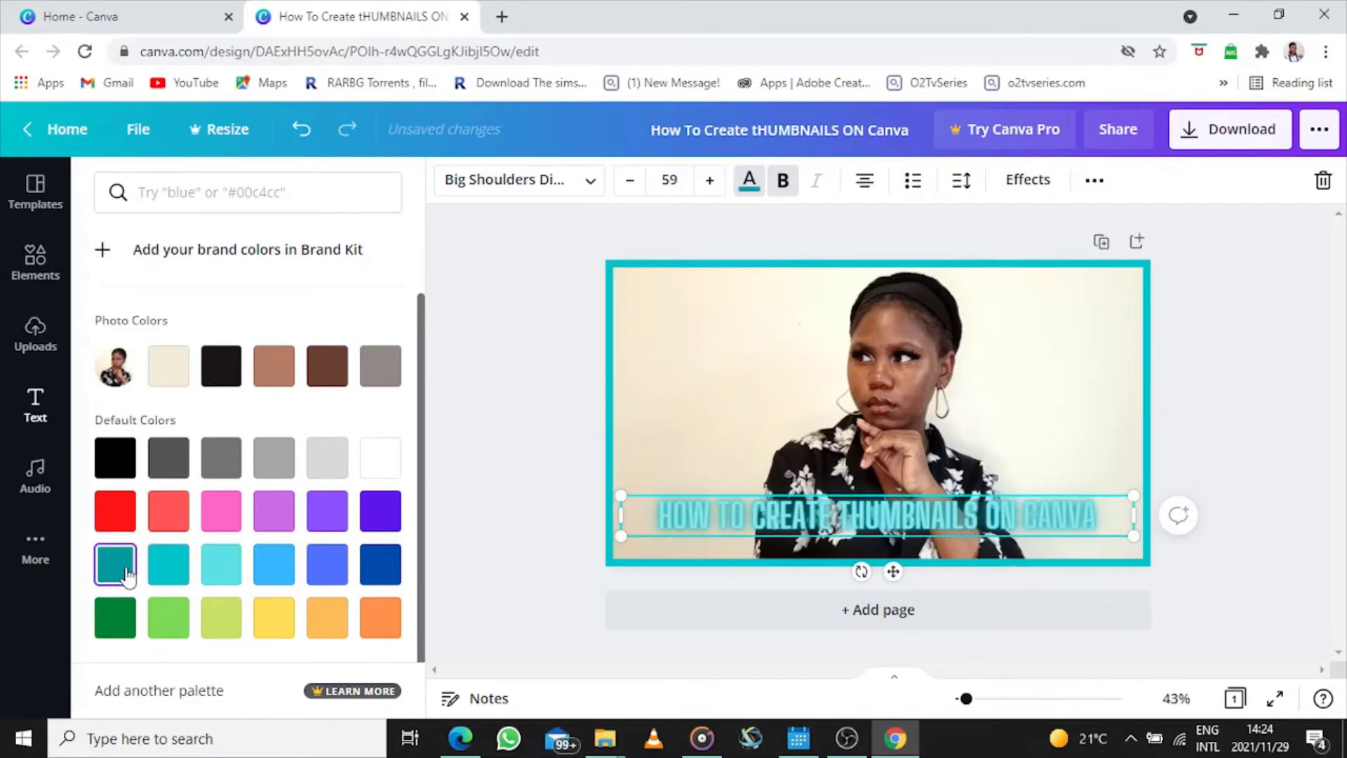
left_click(220, 513)
left_click(264, 525)
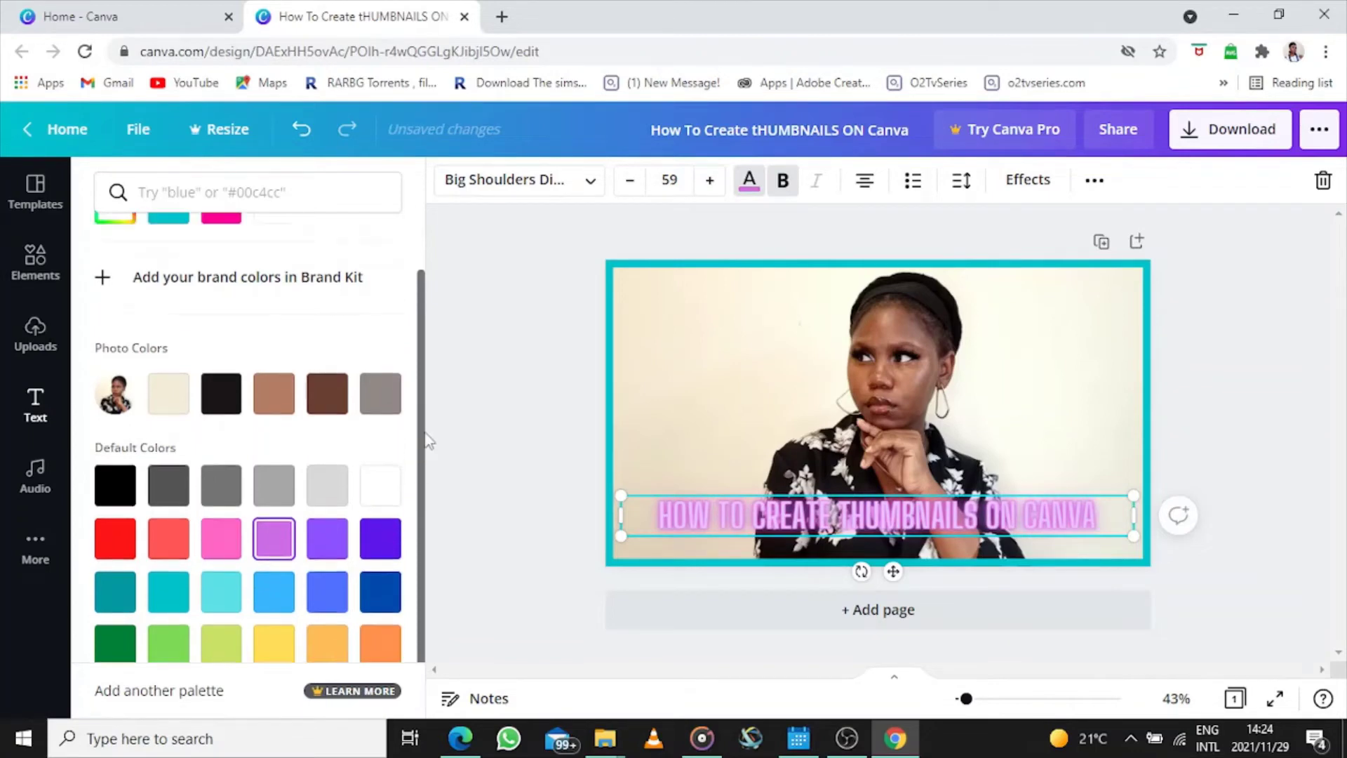
left_click(215, 293)
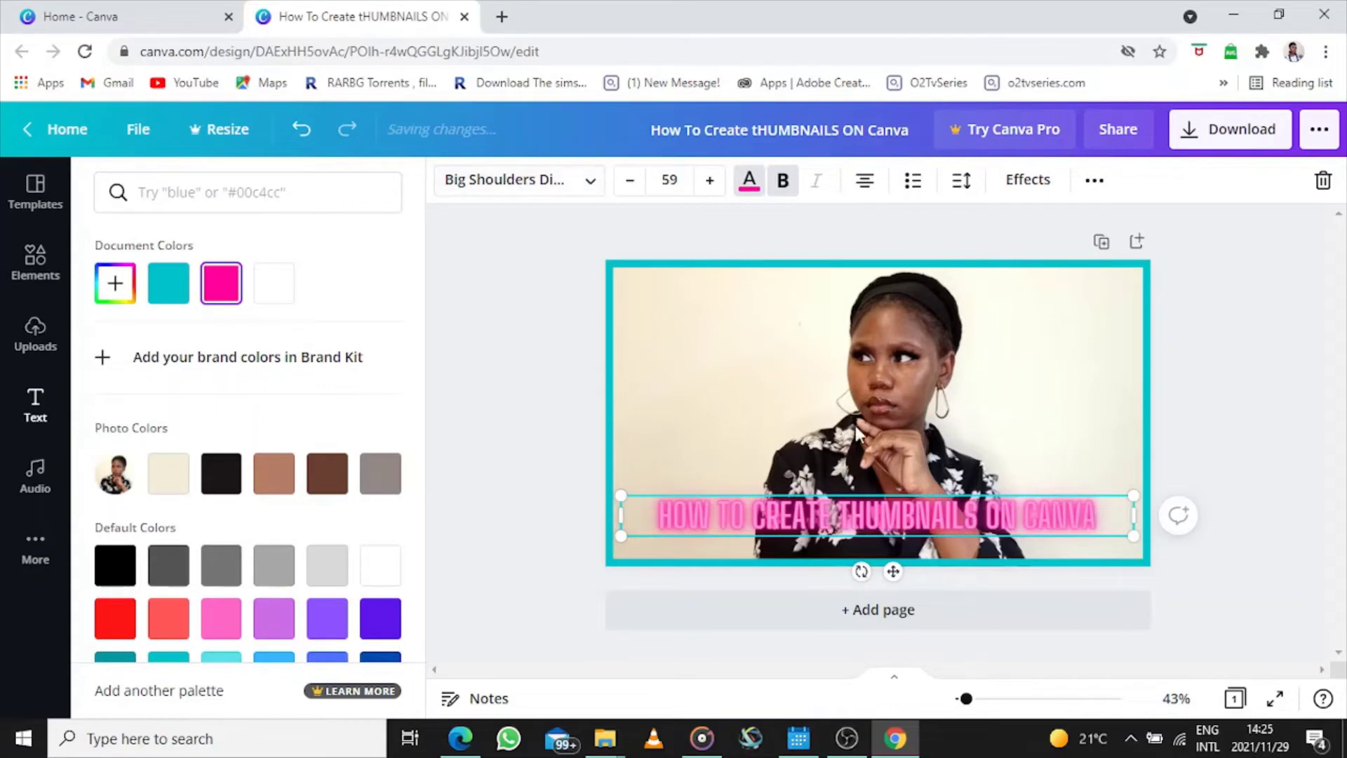
Step: Search Google Images for "canva logo" in a new browser tab and browse the results
key("ctrl+t")
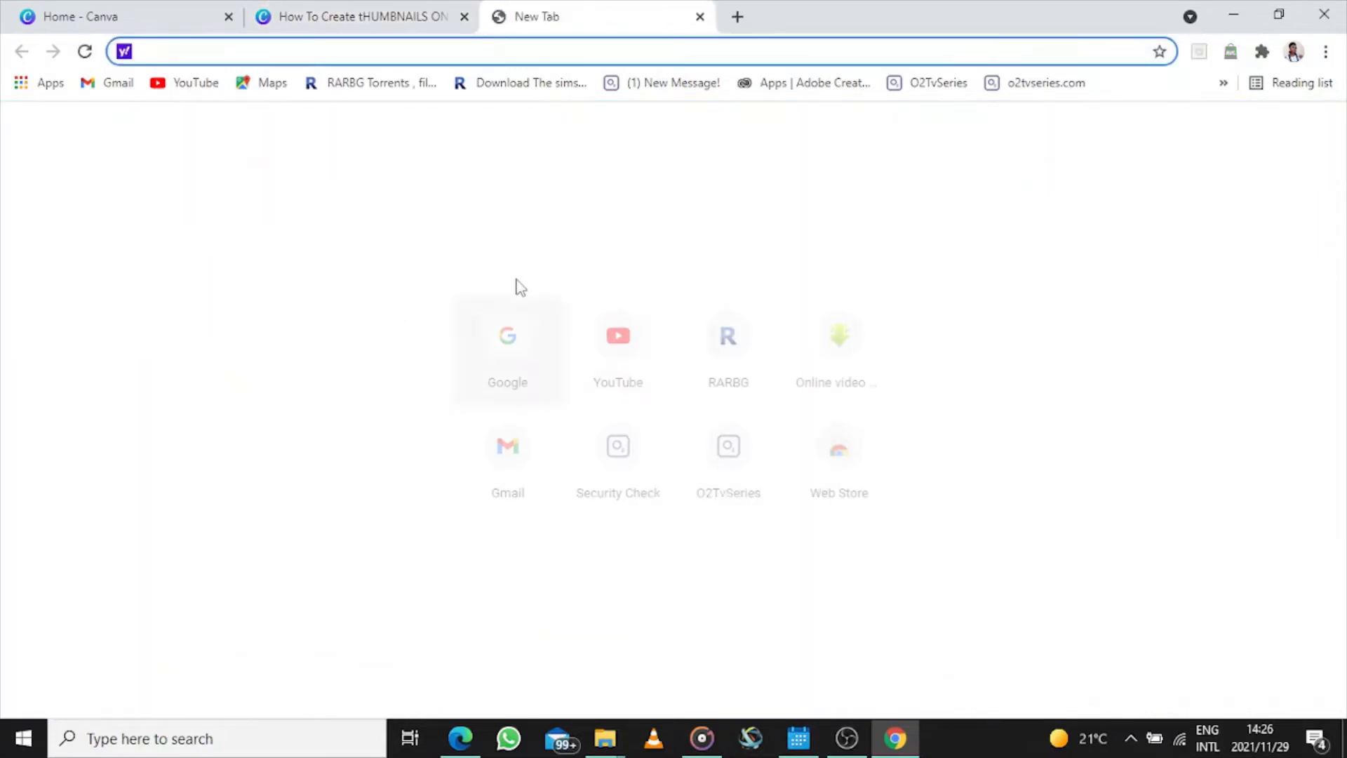
left_click(501, 387)
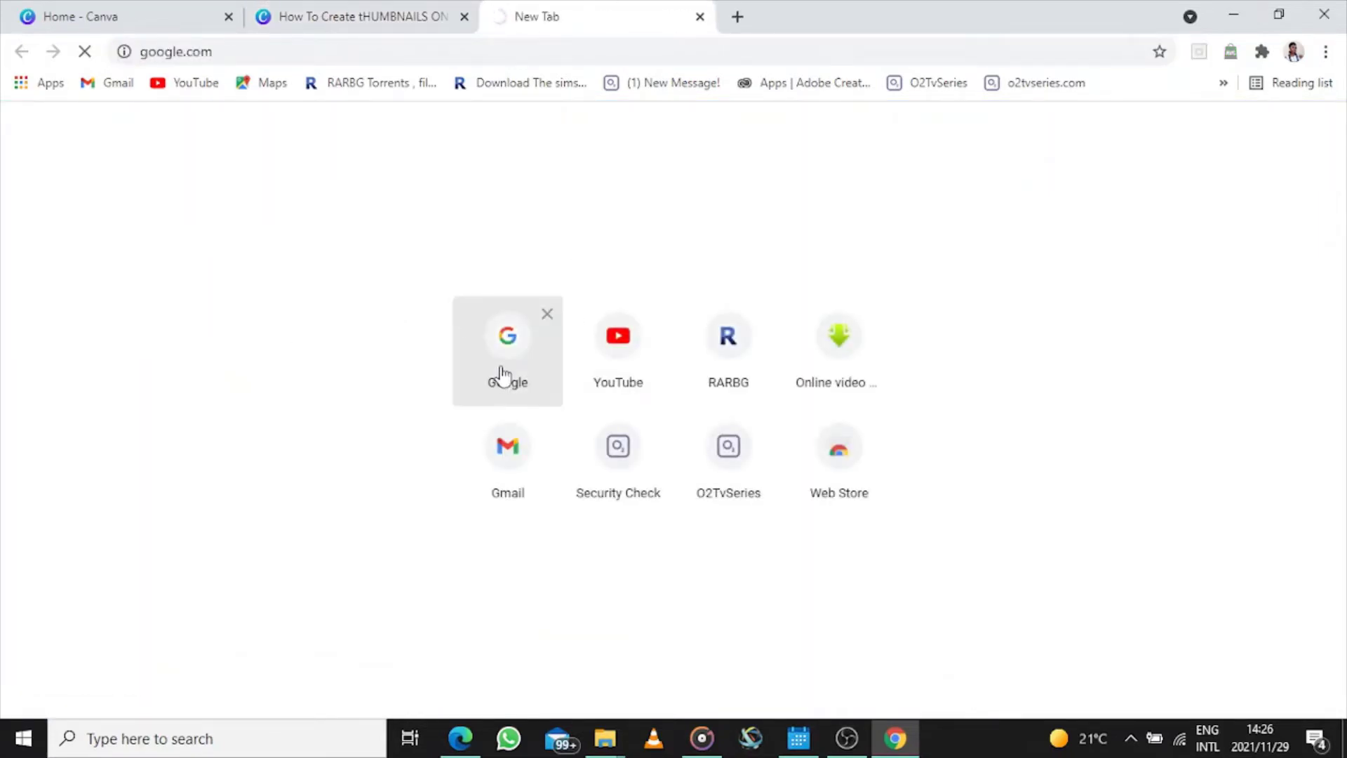
type("canva")
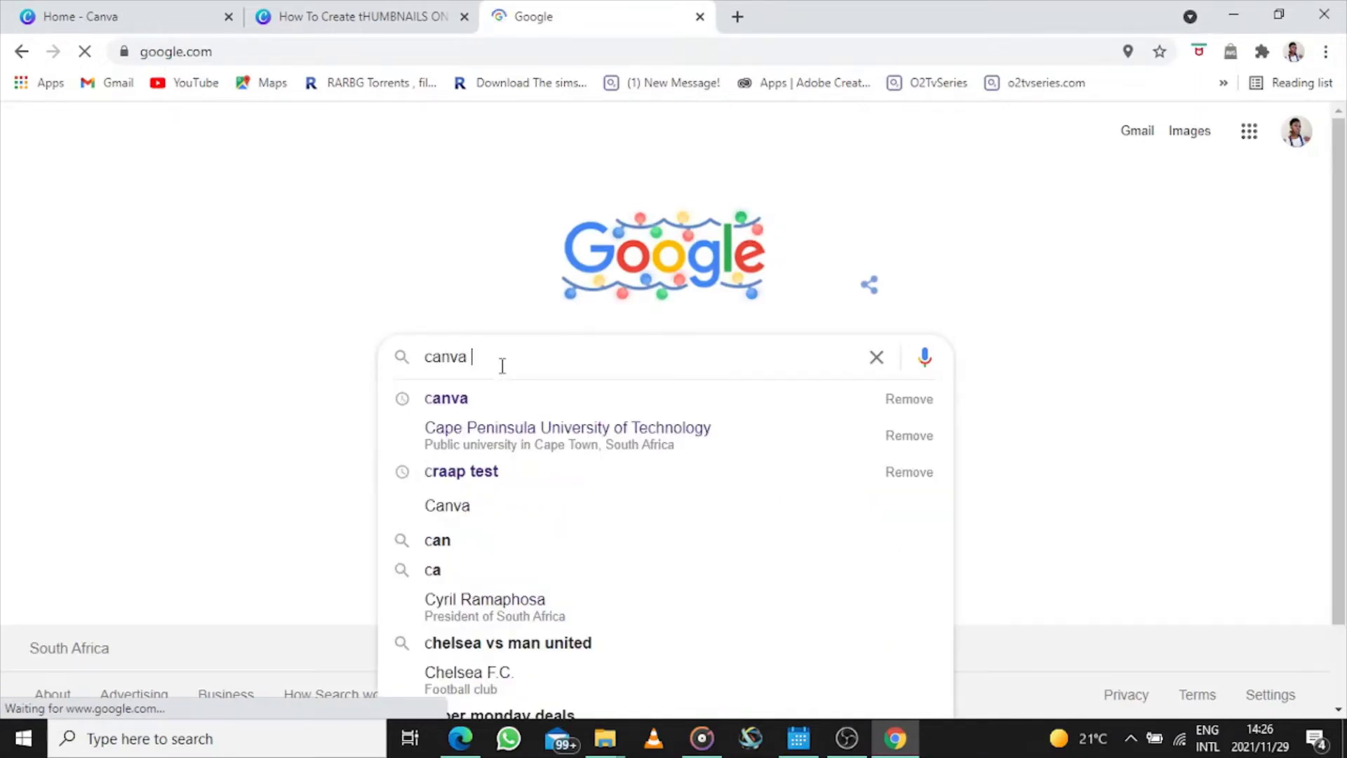
type(" logo")
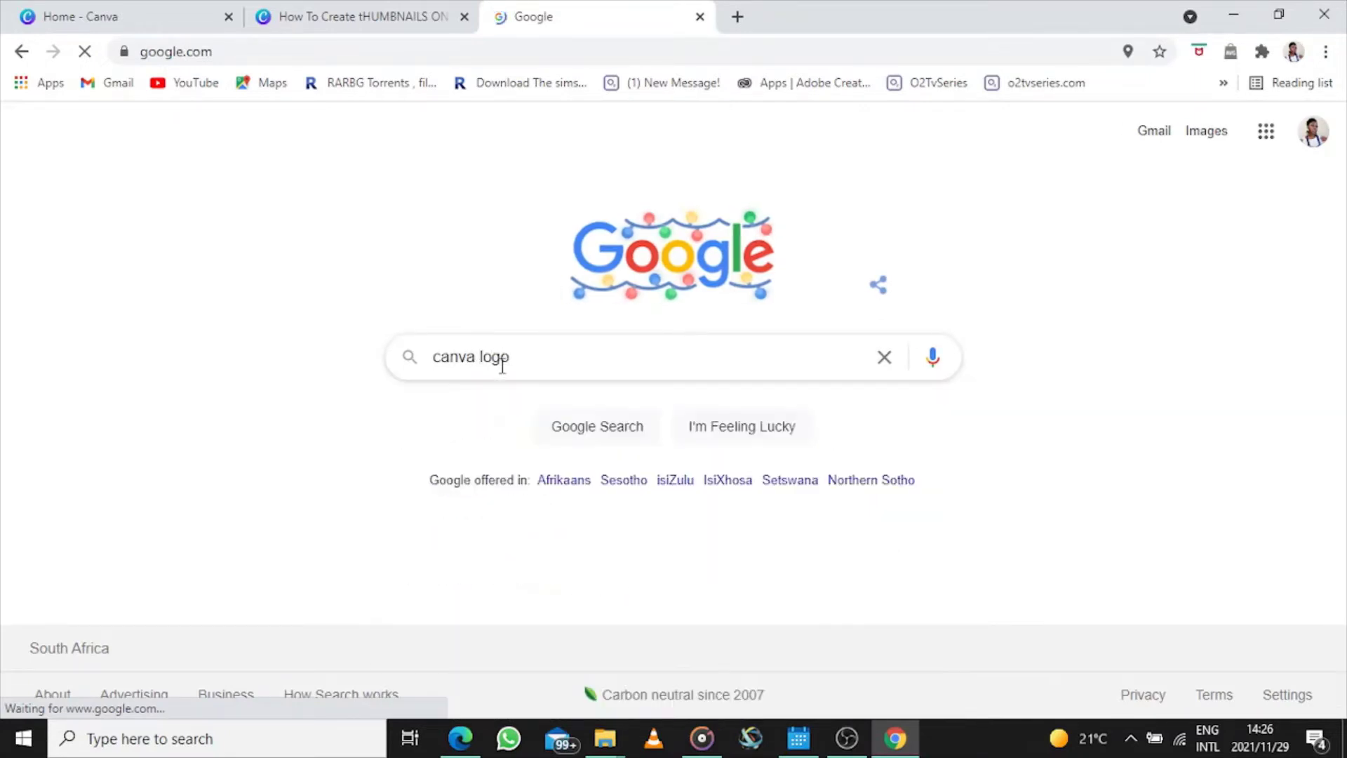
left_click(499, 357)
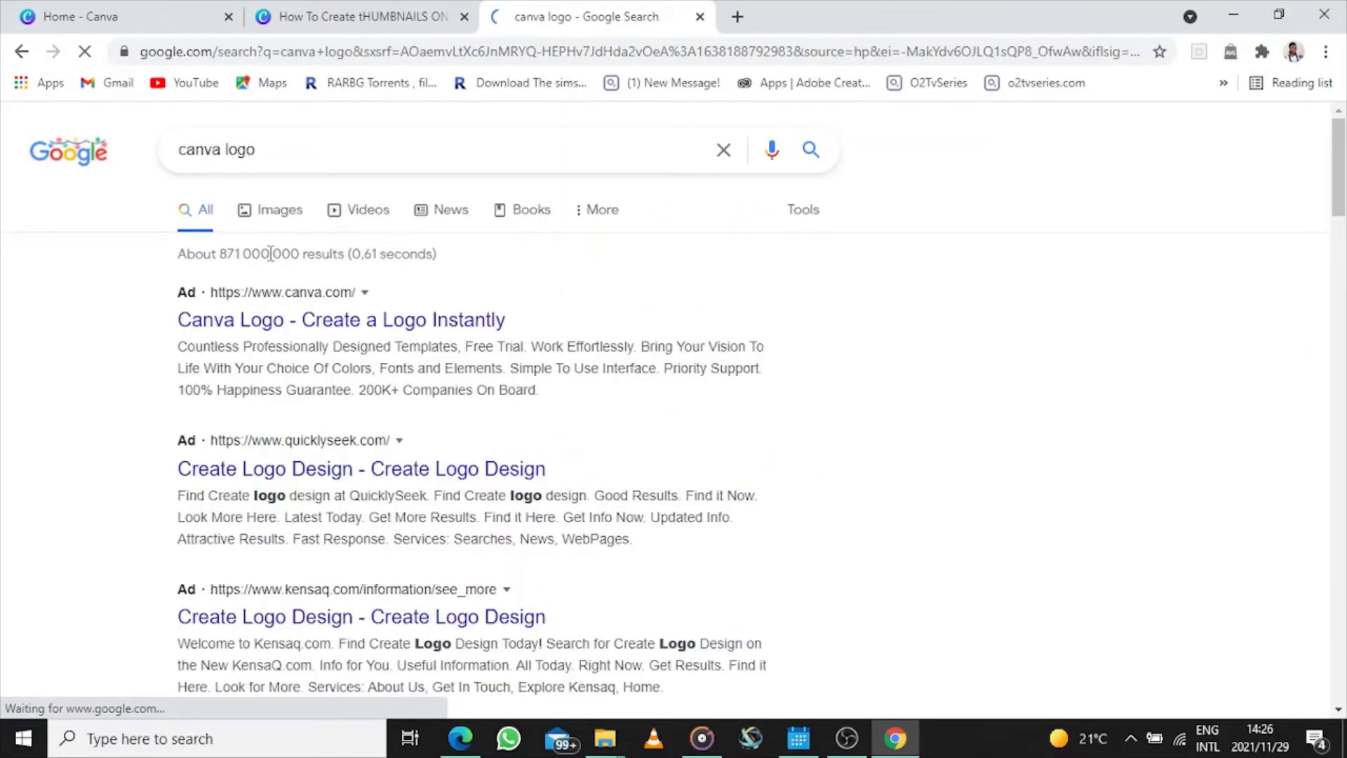
left_click(281, 216)
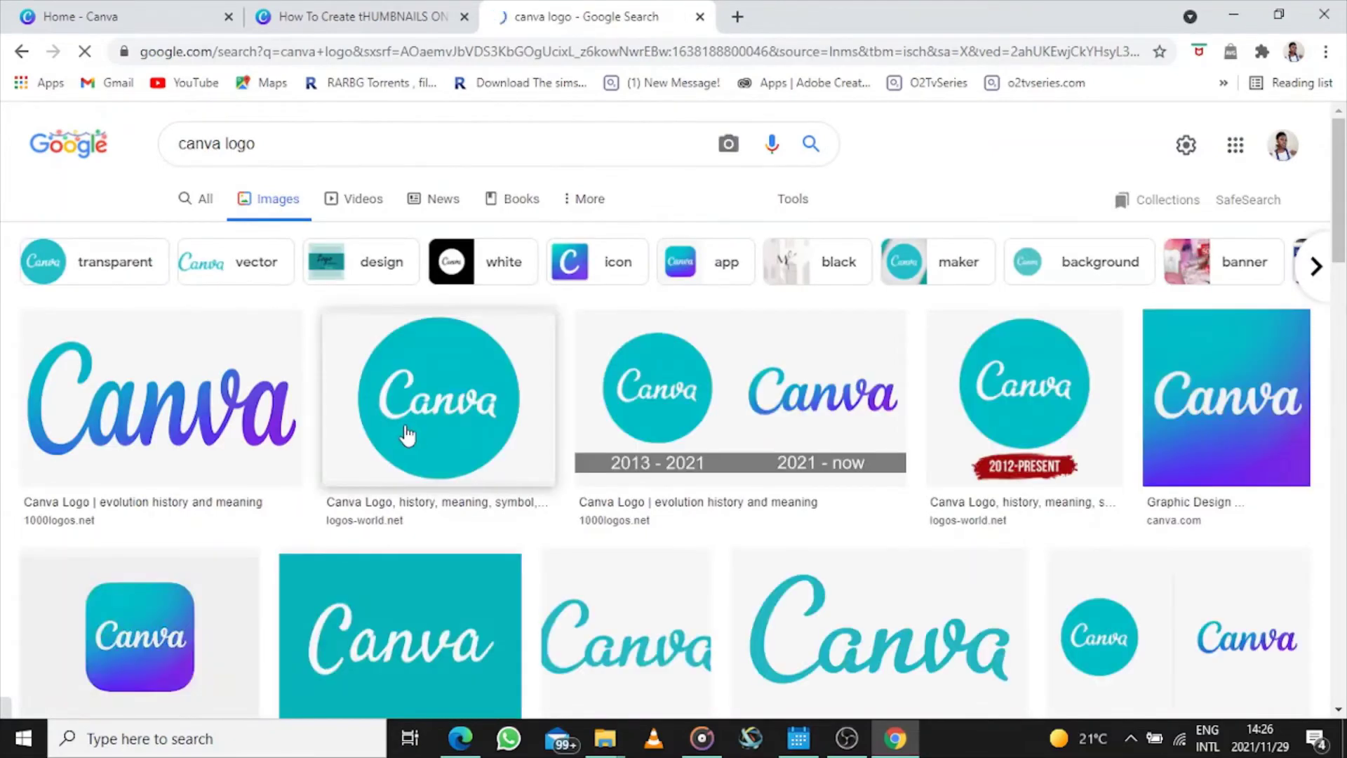
scroll(436, 469, "down", 20)
scroll(437, 466, "up", 20)
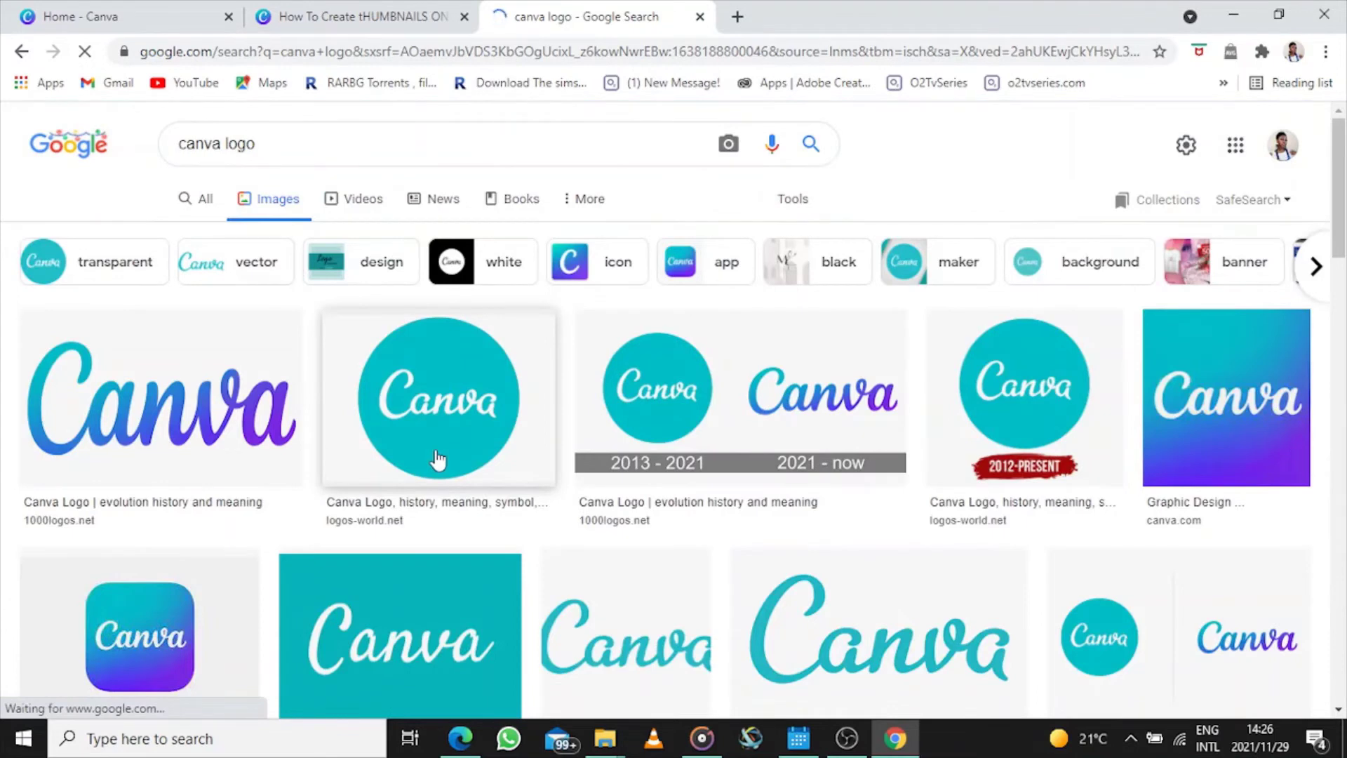
Step: Save the square Canva logo with the turquoise-to-purple gradient as the JPG file "download" in the Downloads folder
right_click(1261, 450)
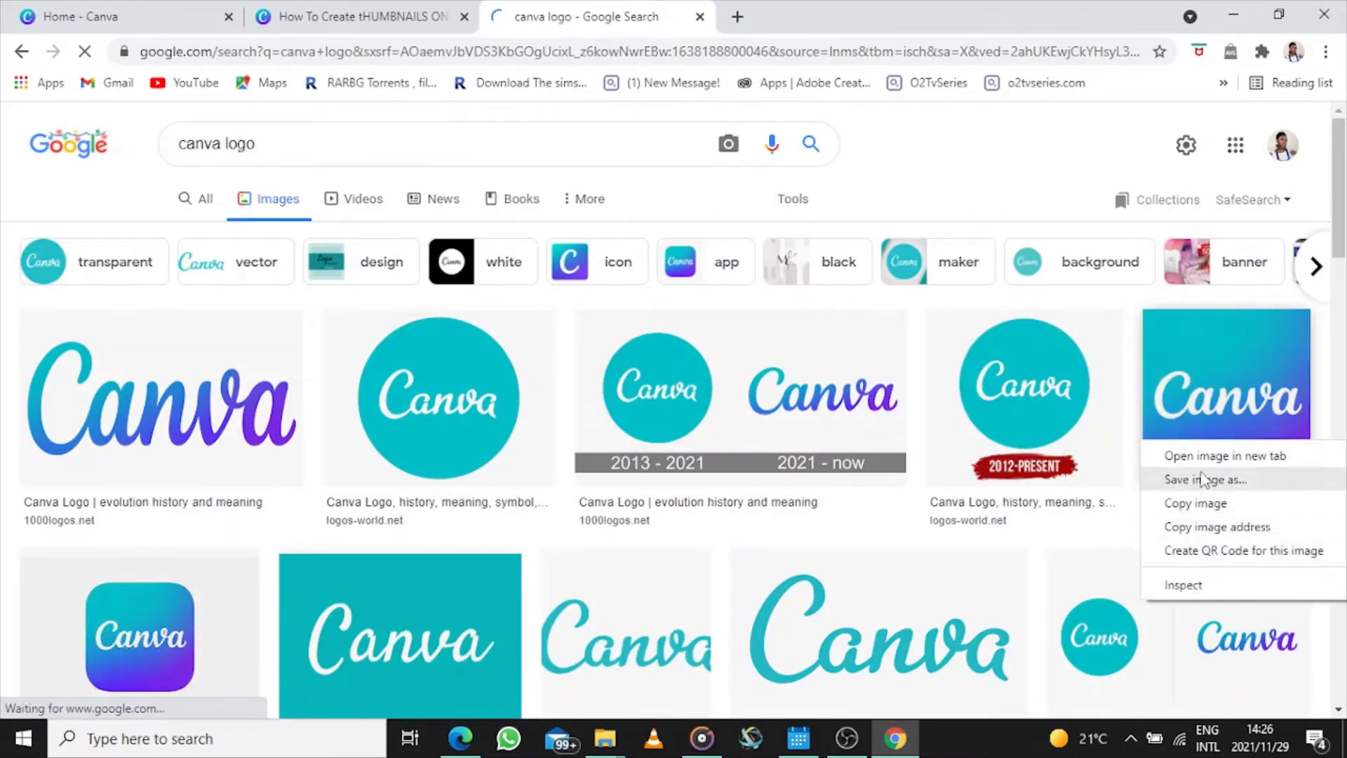
left_click(1203, 479)
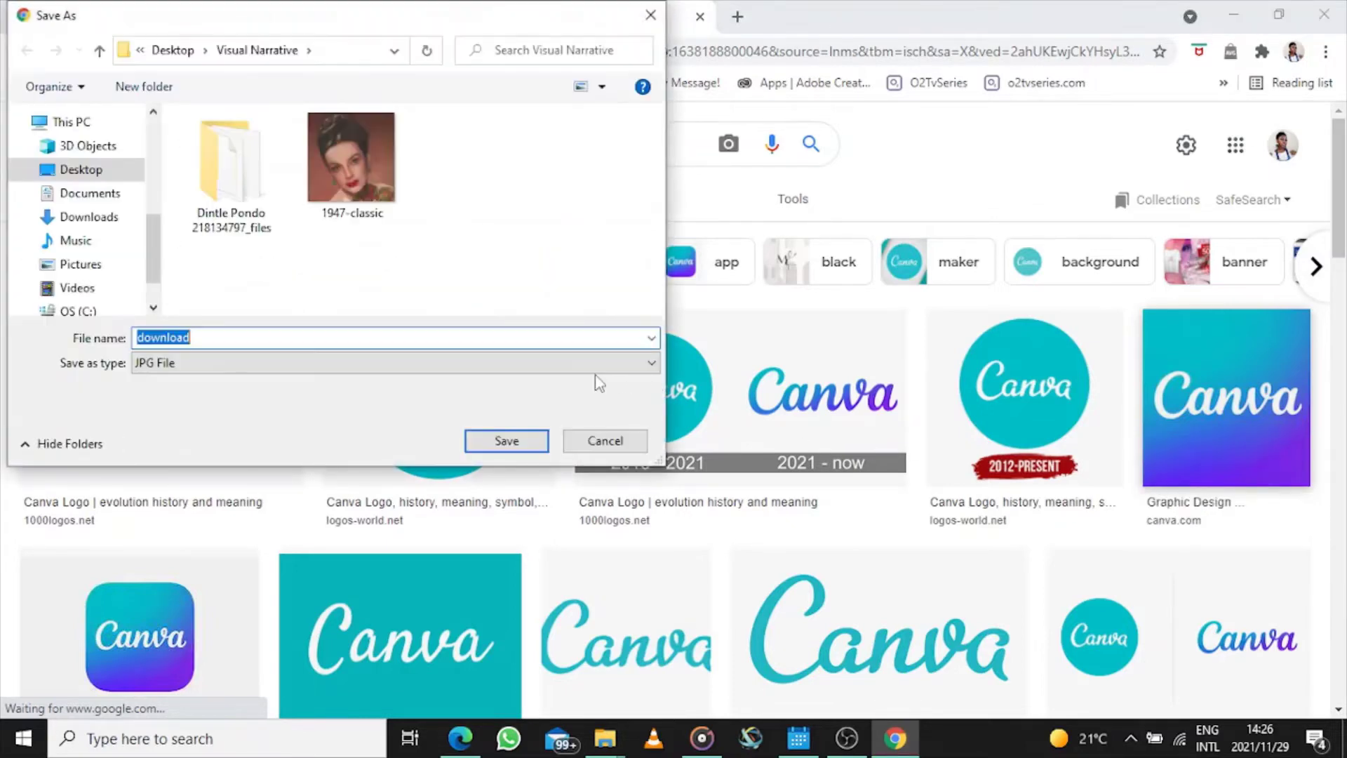
left_click(90, 217)
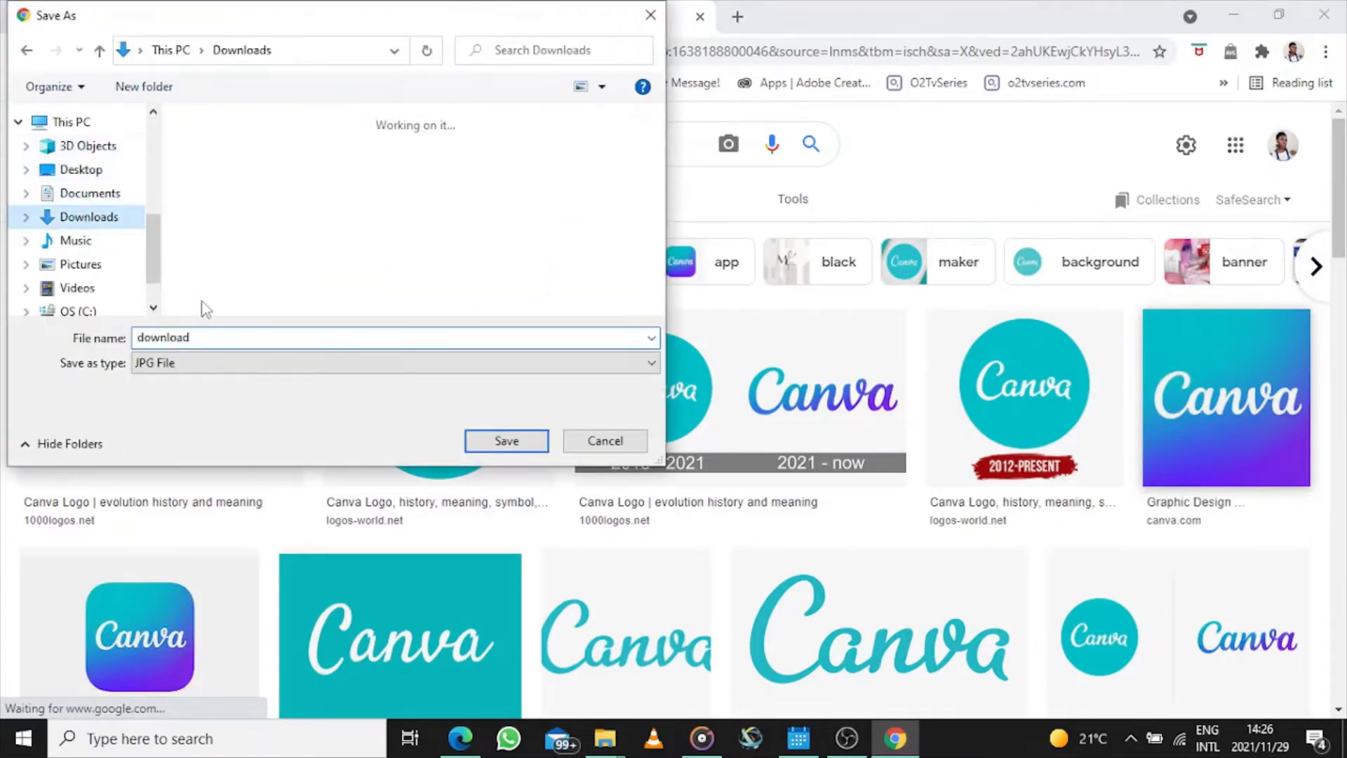
left_click(507, 440)
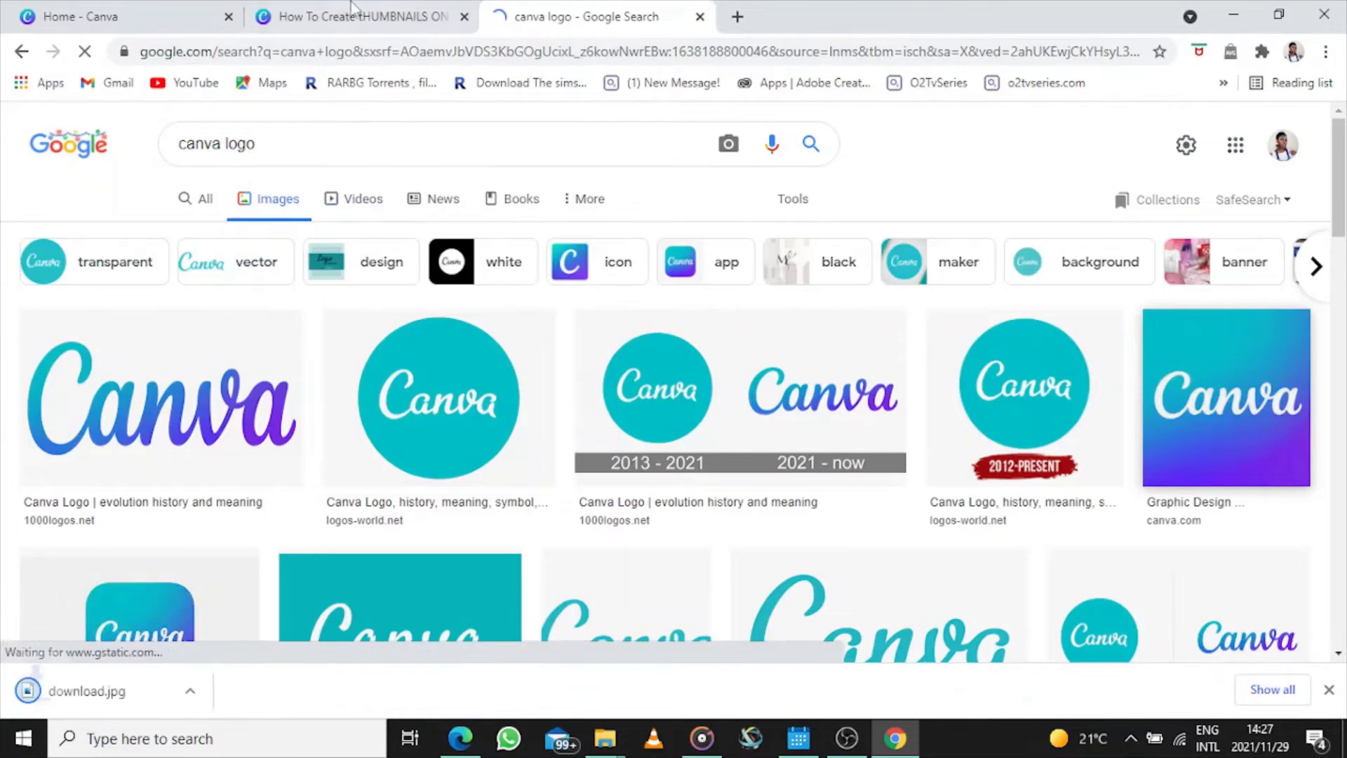
Step: Return to the thumbnail design in Canva and upload the "download" logo image from the Downloads folder
left_click(347, 10)
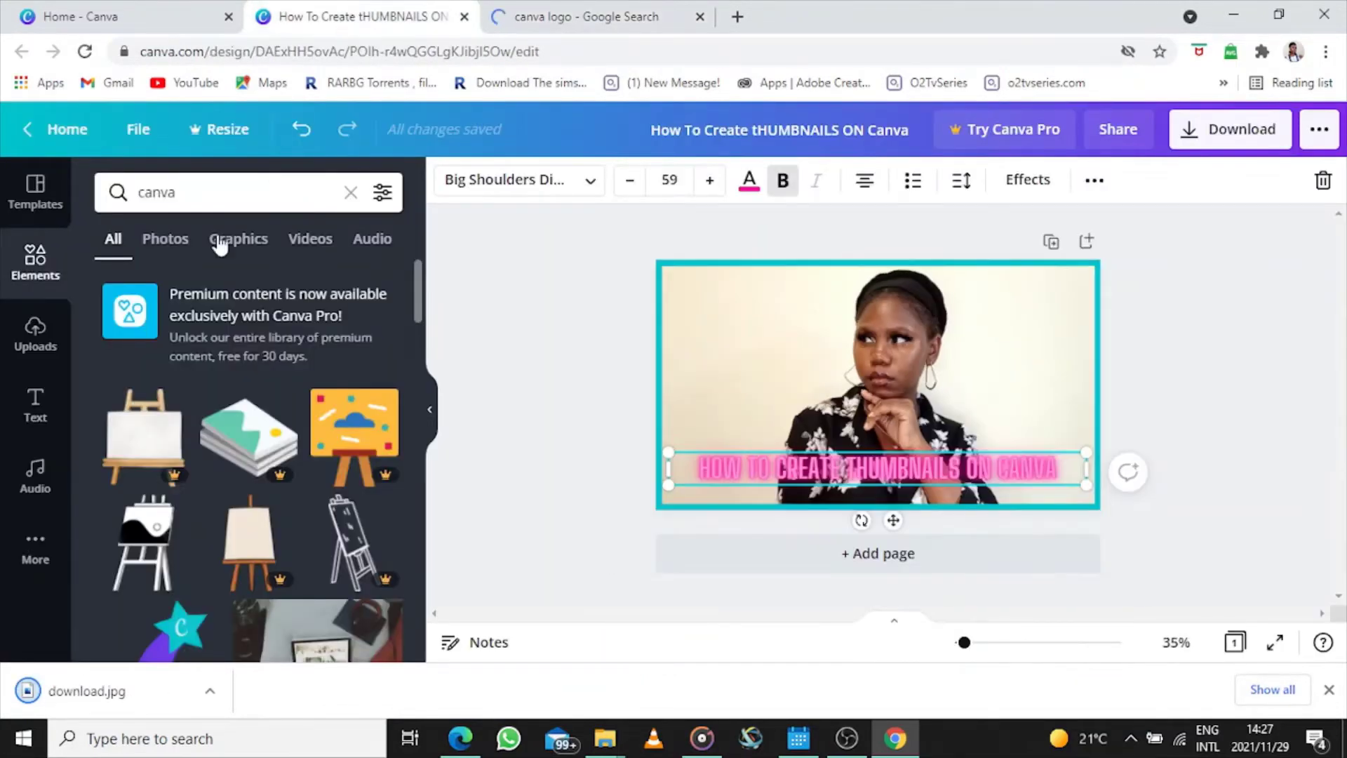
left_click(49, 335)
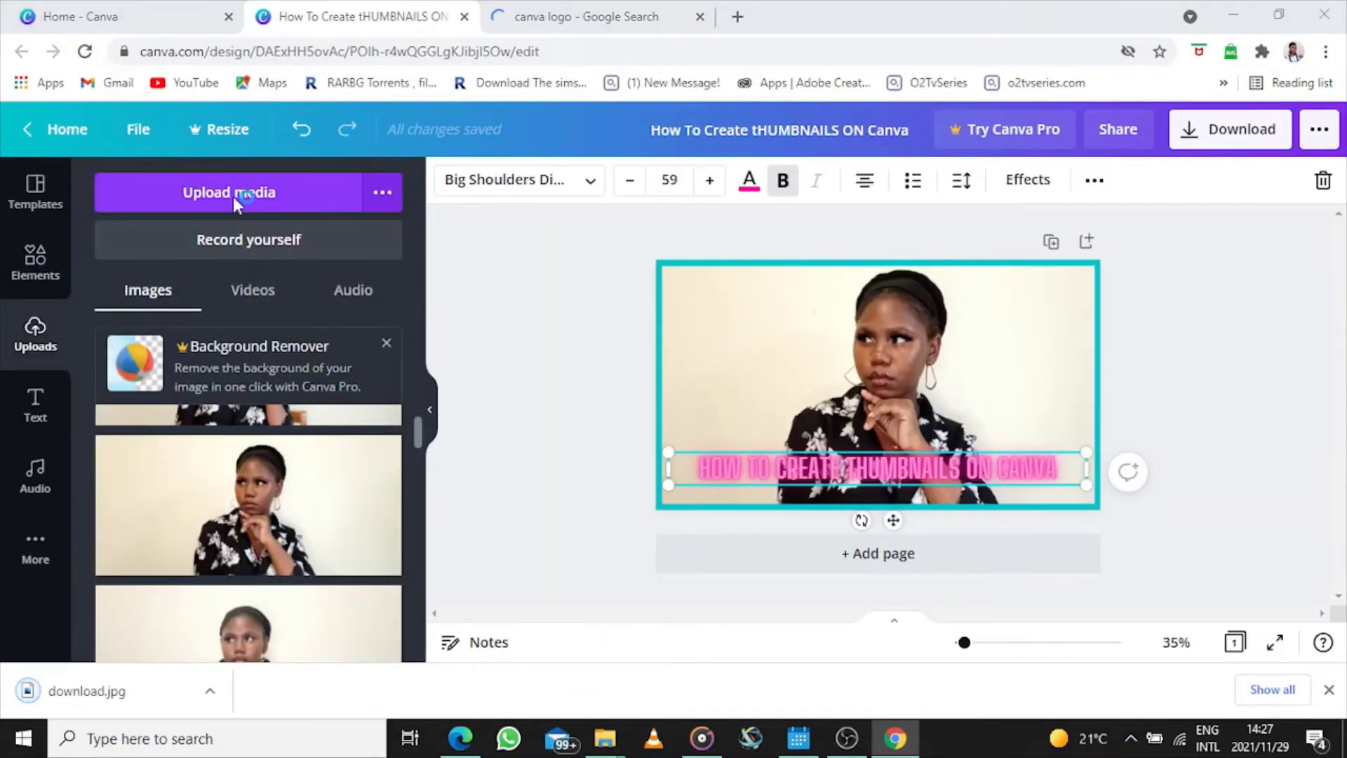
left_click(235, 200)
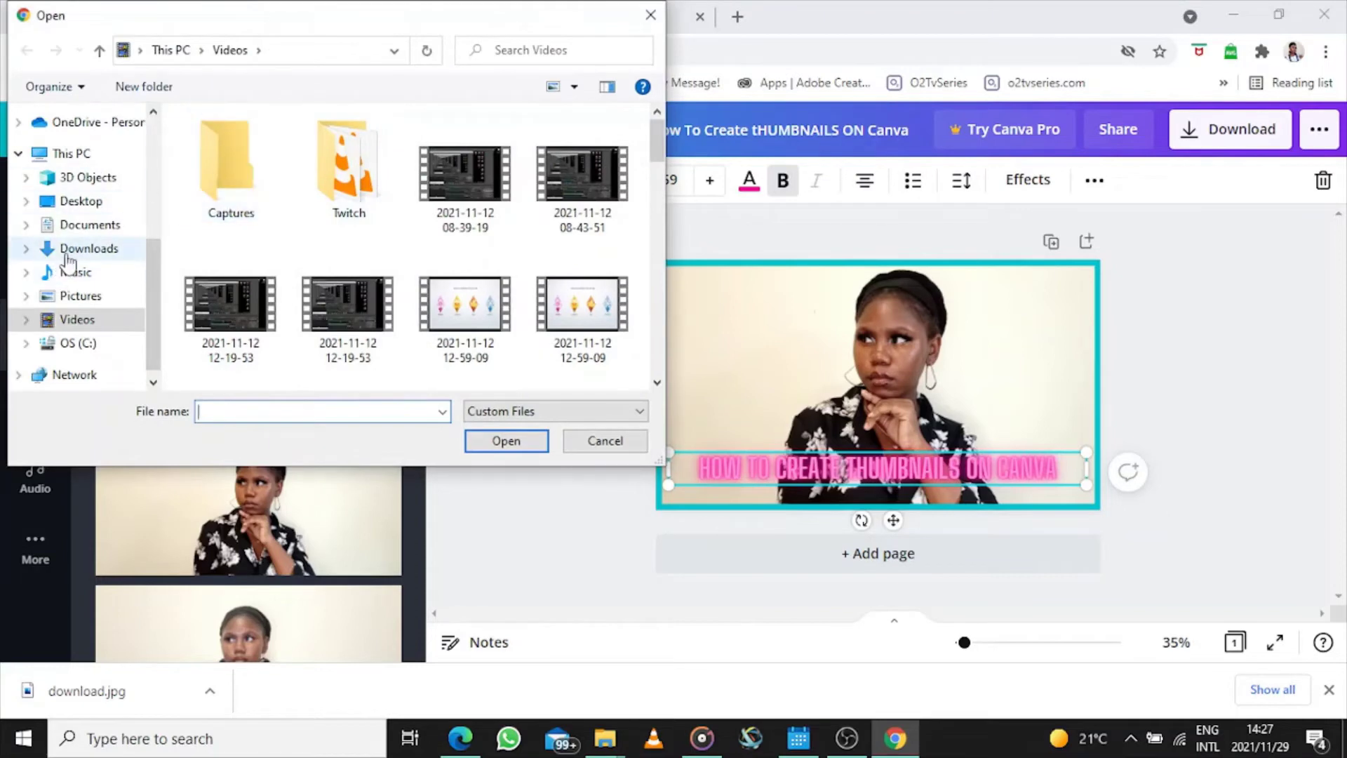
left_click(77, 249)
left_click(231, 186)
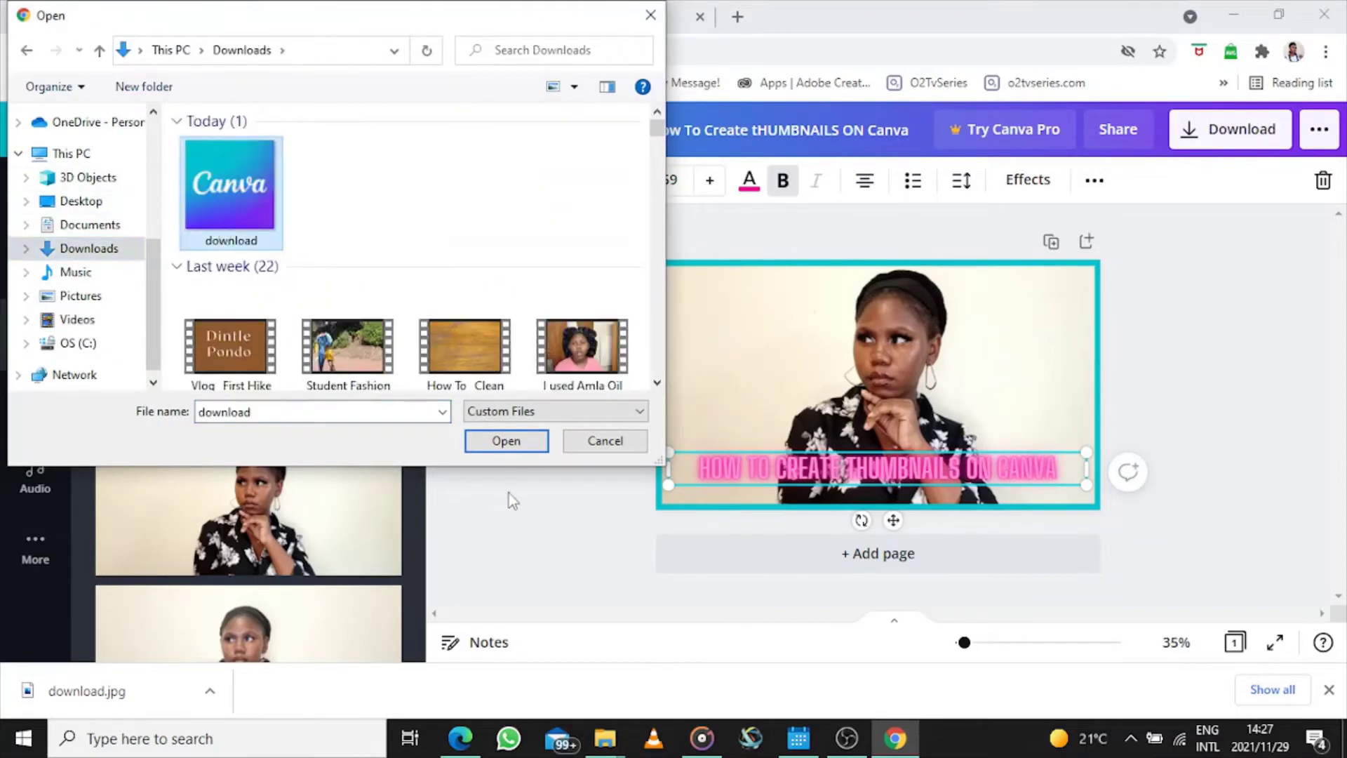
left_click(517, 439)
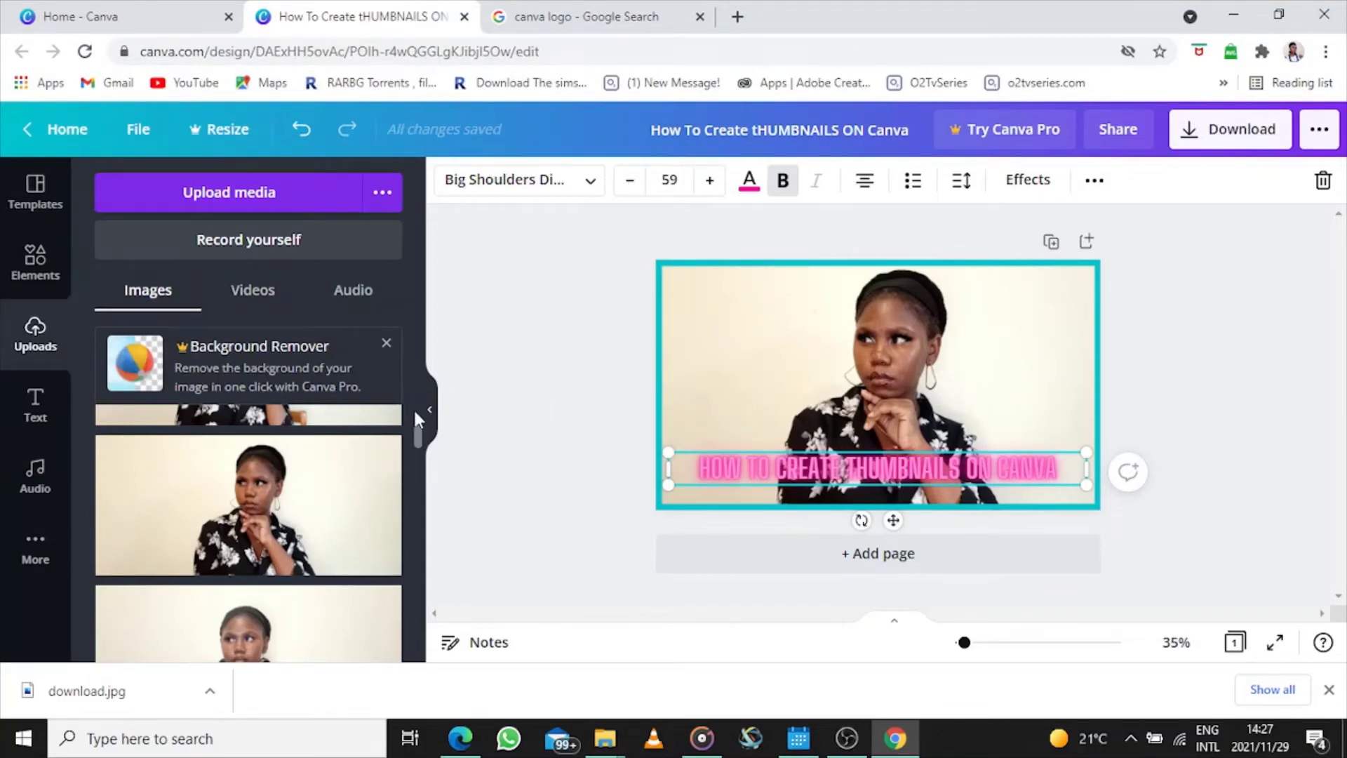
Step: Add the uploaded Canva logo to the page and place it in the upper-left corner, beside the portrait's head
scroll(413, 405, "up", 2)
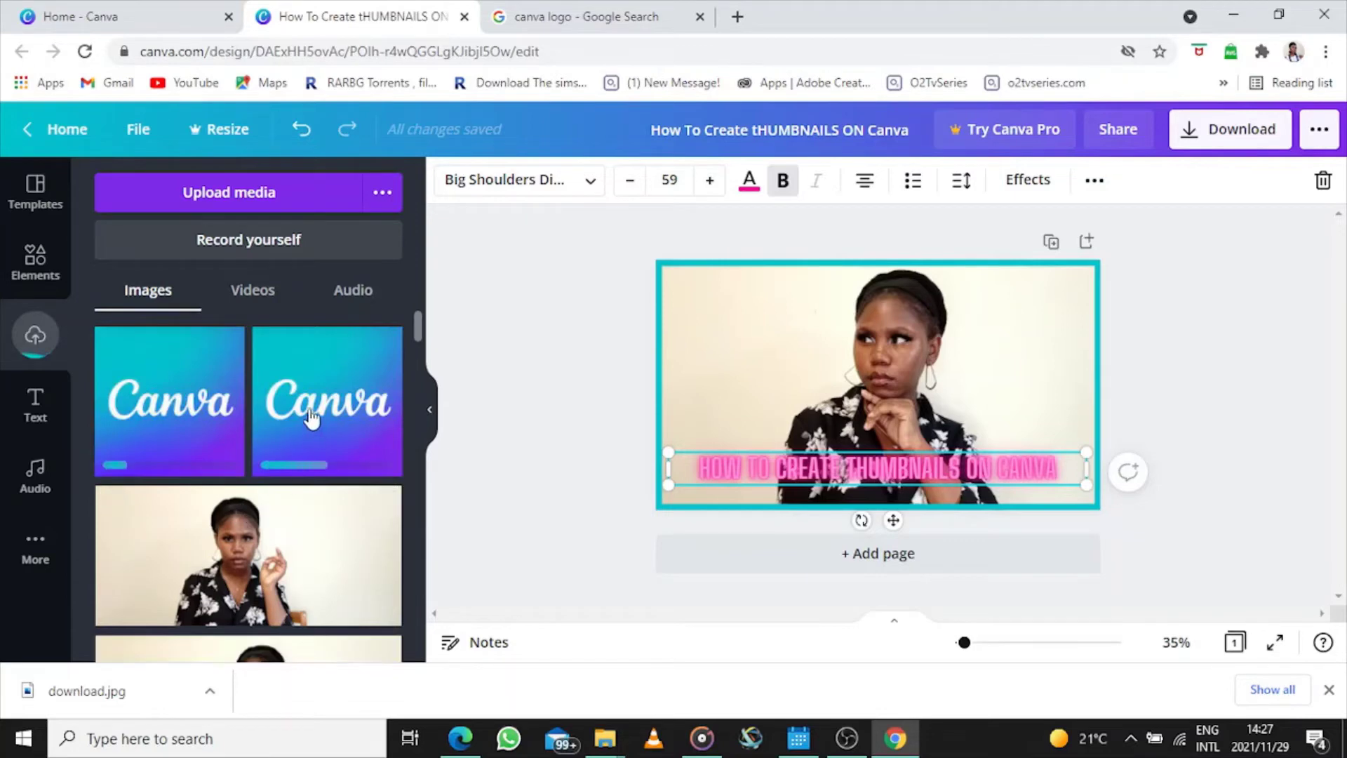
left_click(318, 416)
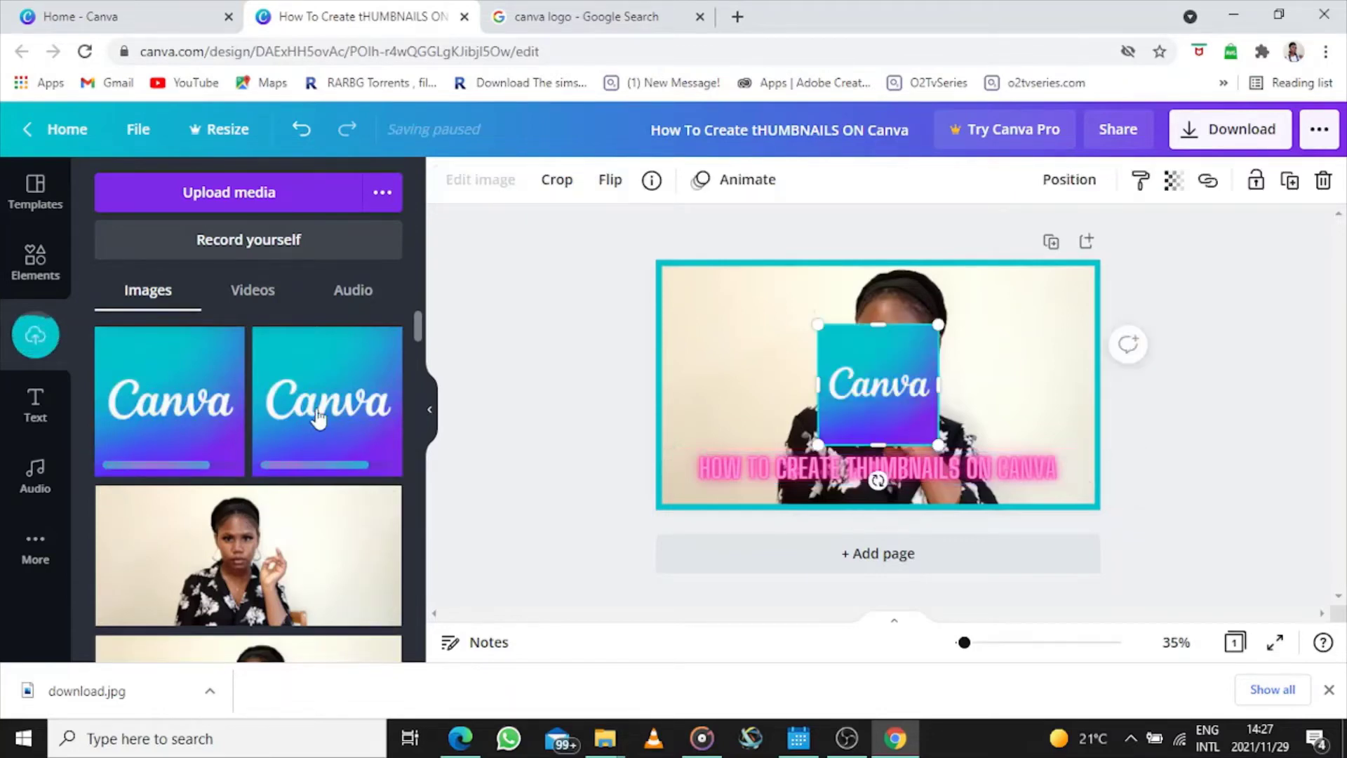
left_click_drag(881, 412, 745, 343)
left_click(1197, 428)
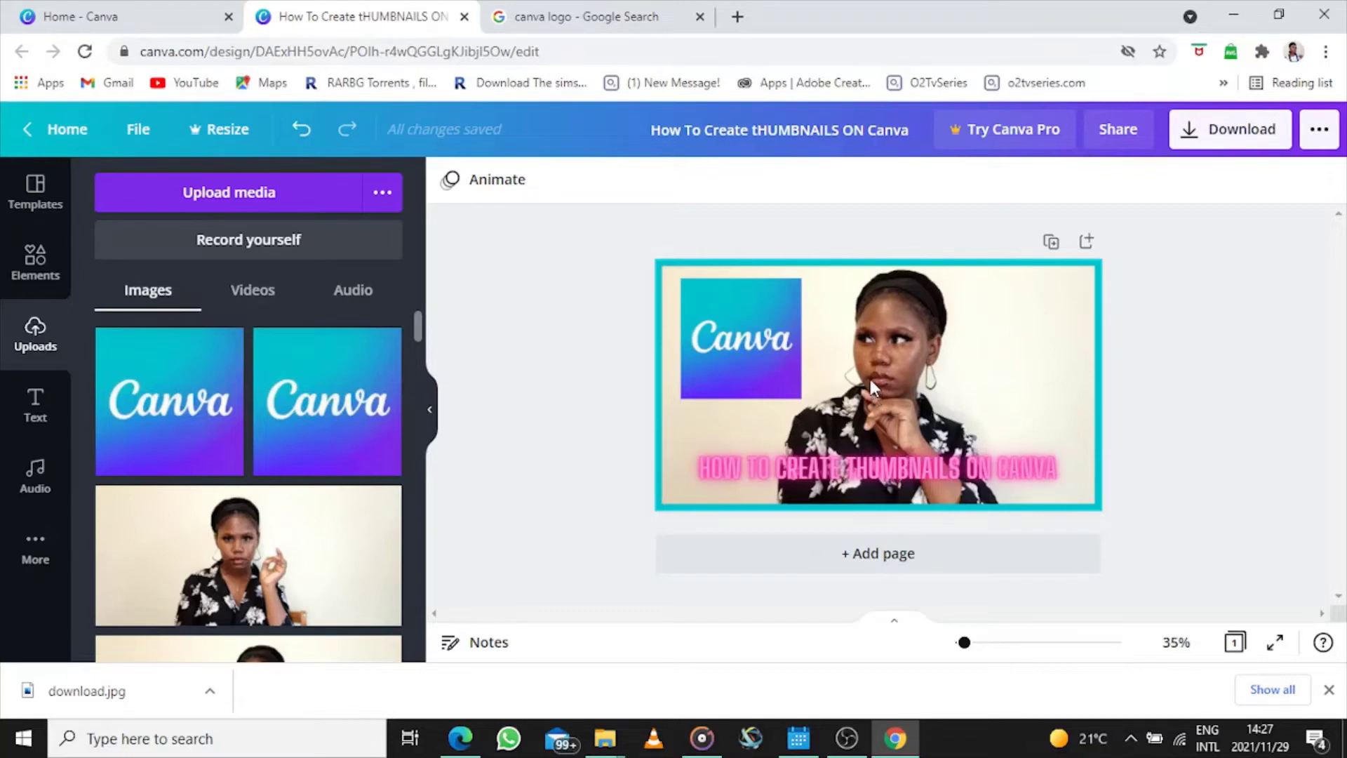
Step: Download the finished thumbnail as a PNG and dismiss the sharing message
left_click(1217, 128)
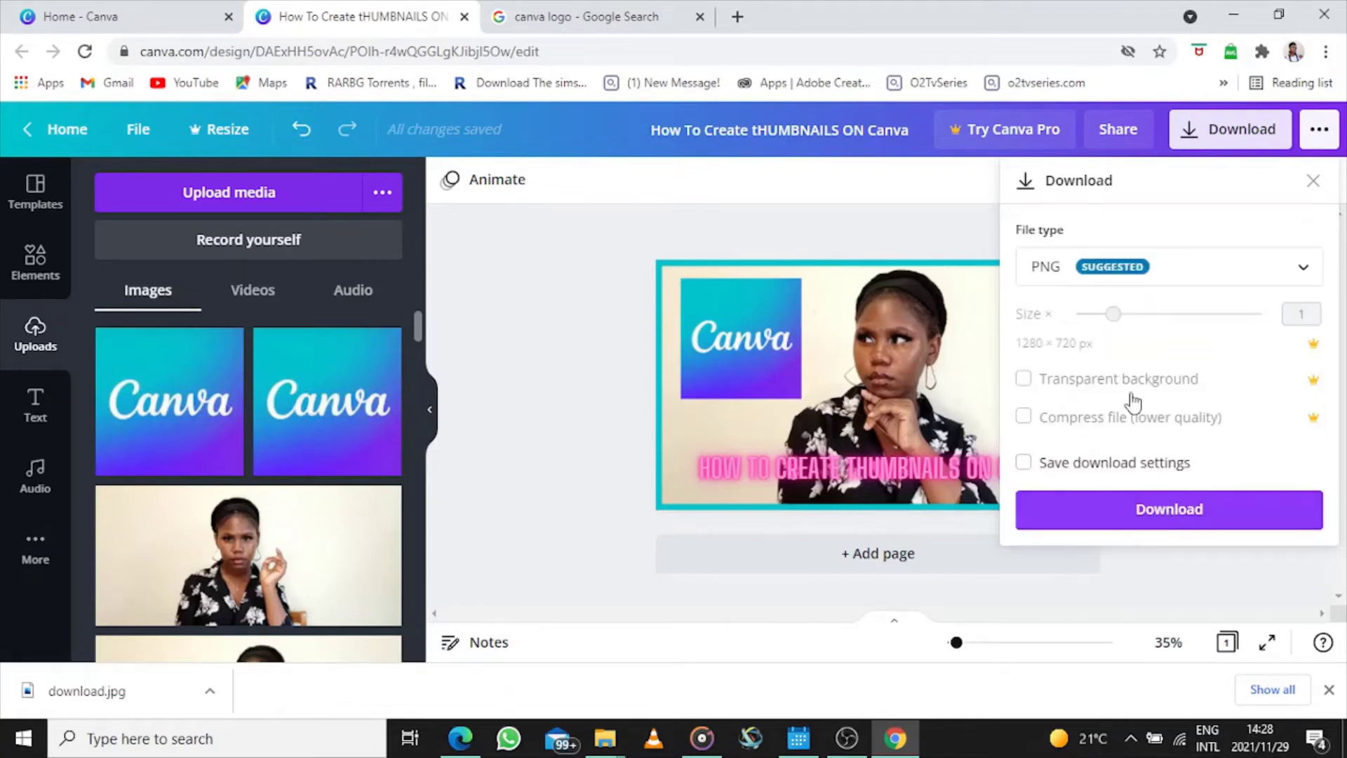
left_click(1110, 285)
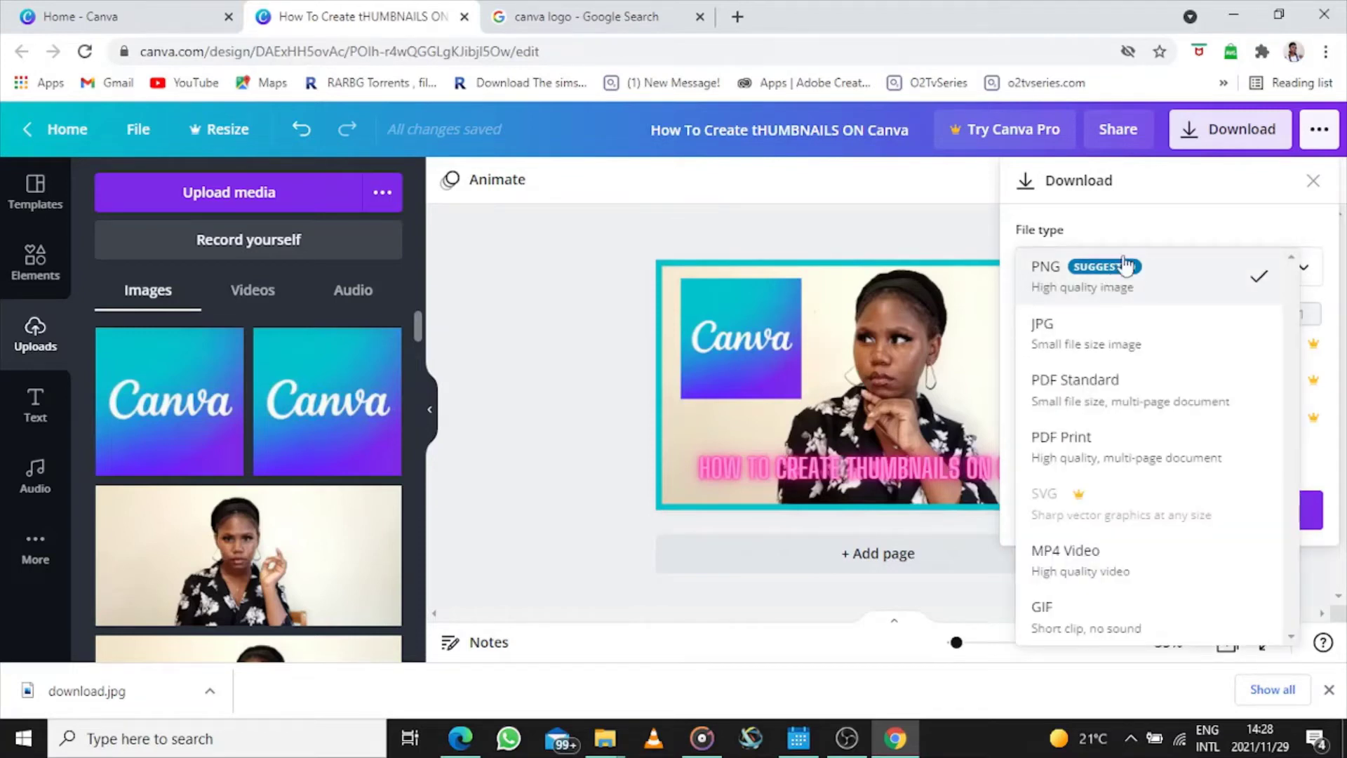
left_click(1176, 282)
left_click(1185, 520)
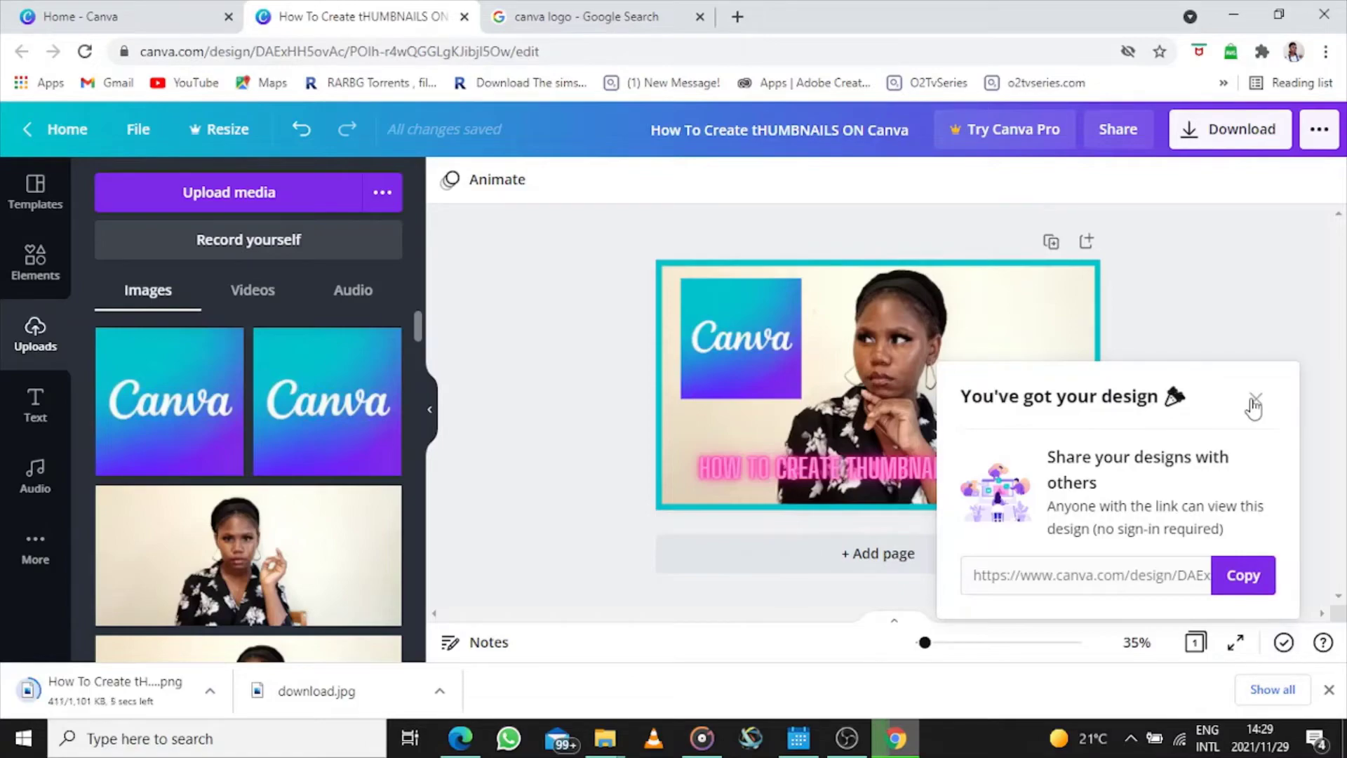
left_click(1254, 401)
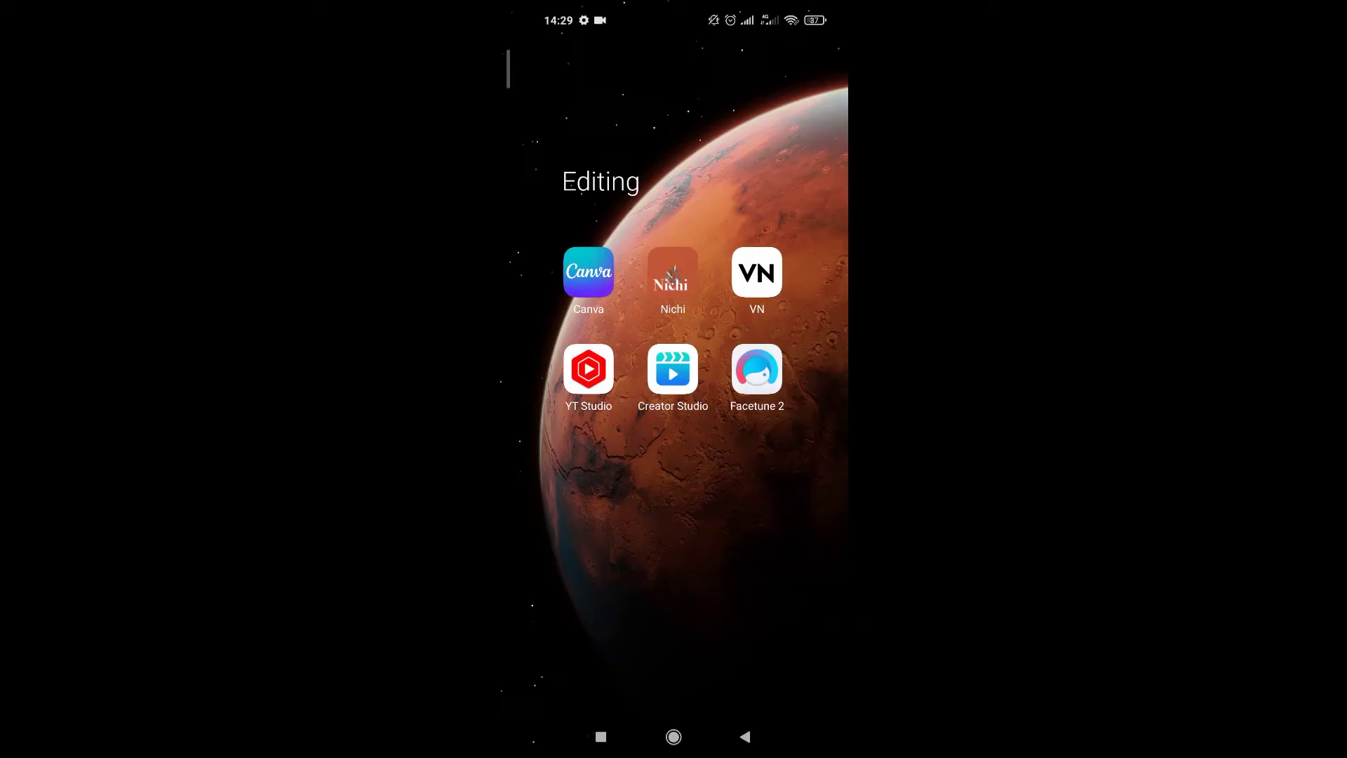
Step: Switch to the Canva mobile app, look through the YouTube Thumbnail templates and start a blank design
left_click(588, 272)
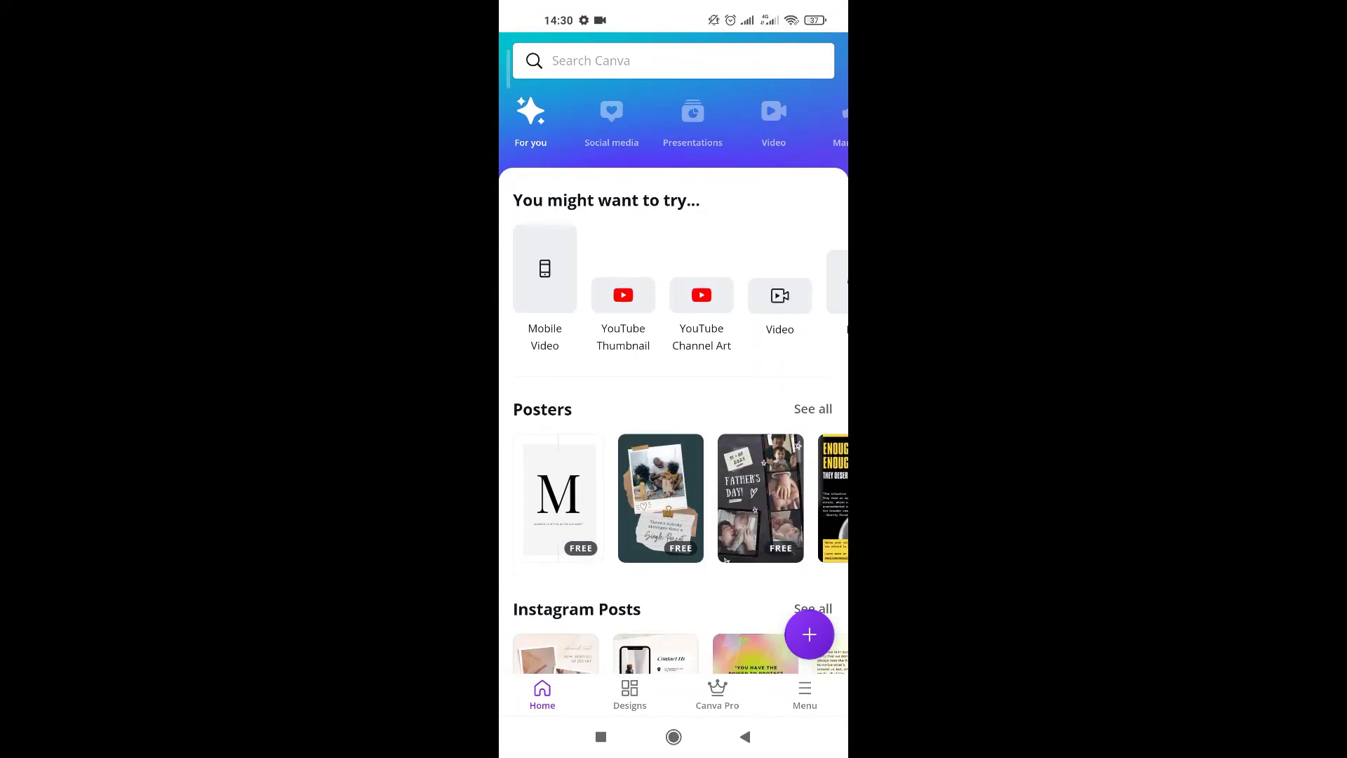
left_click(623, 309)
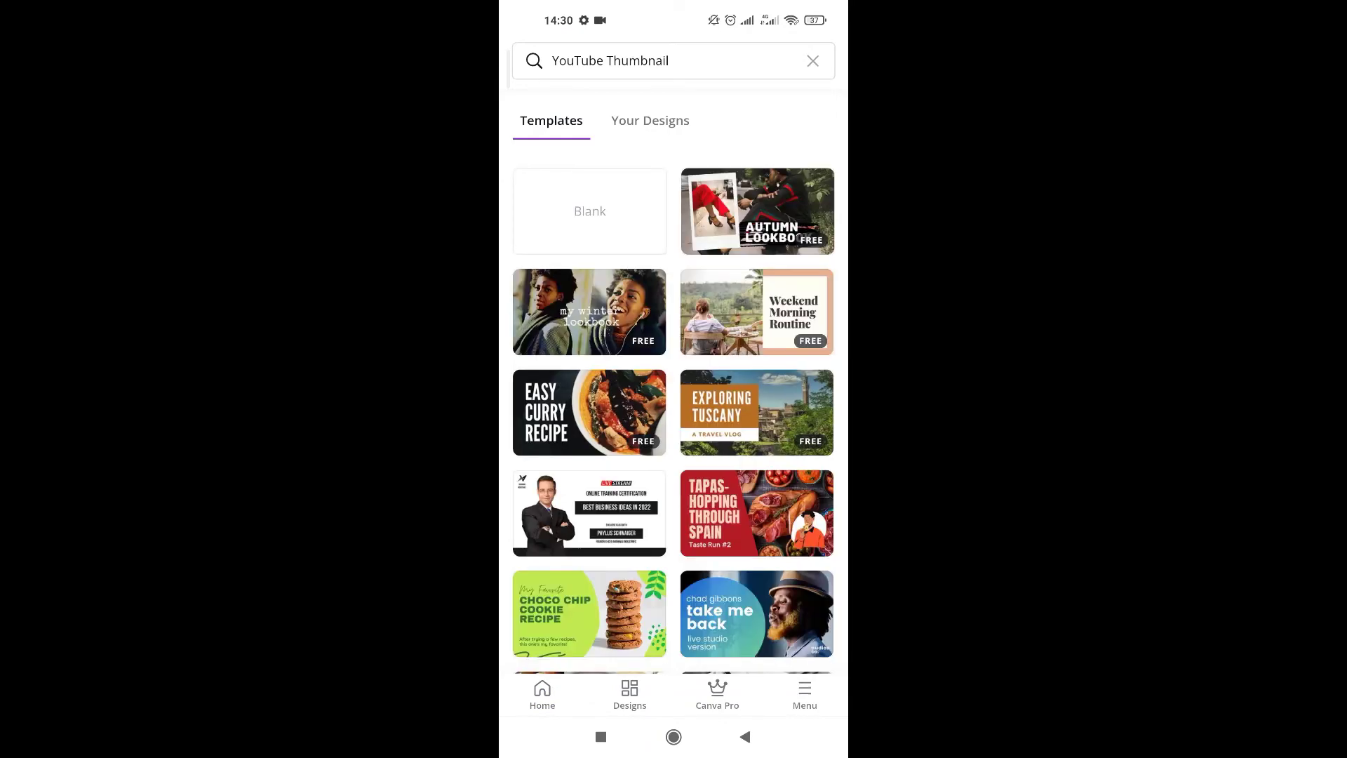
scroll(674, 381, "down", 10)
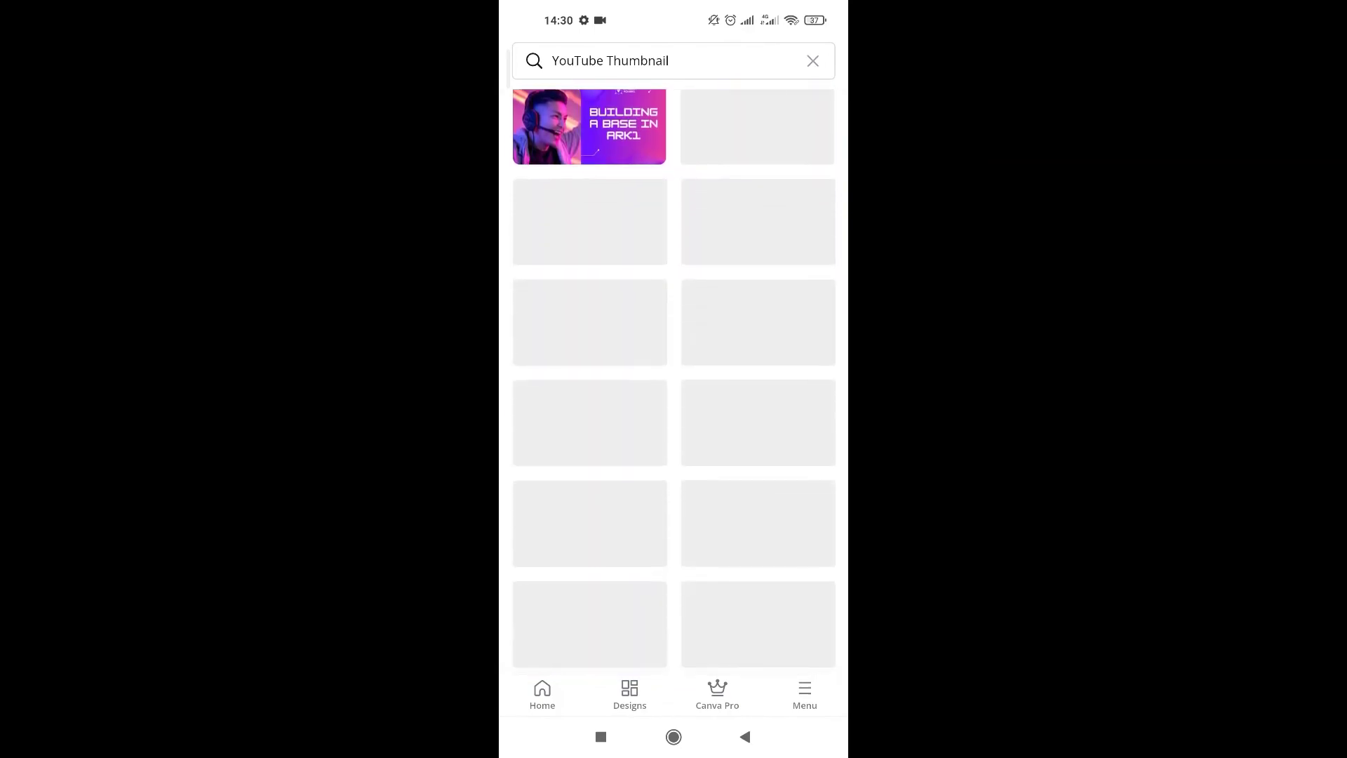
scroll(674, 382, "down", 5)
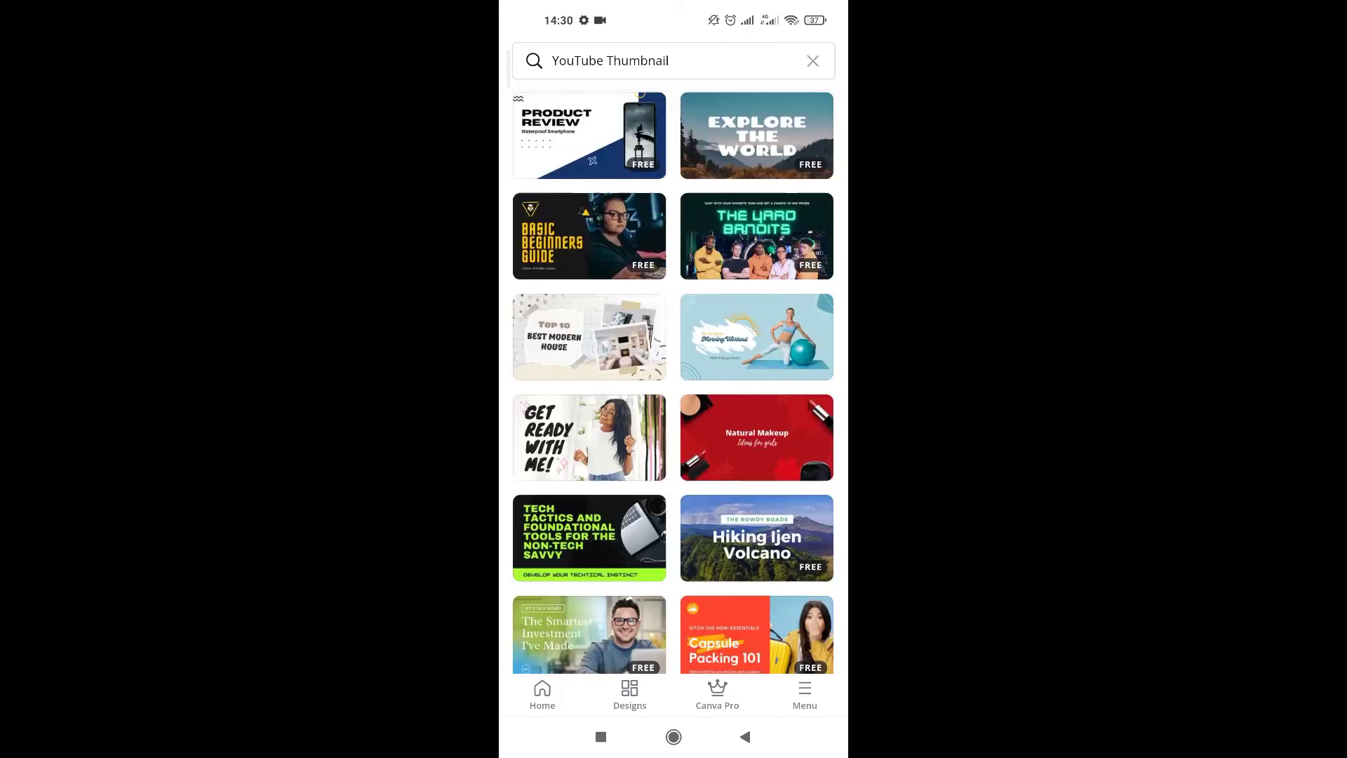
scroll(674, 381, "up", 10)
scroll(673, 393, "up", 10)
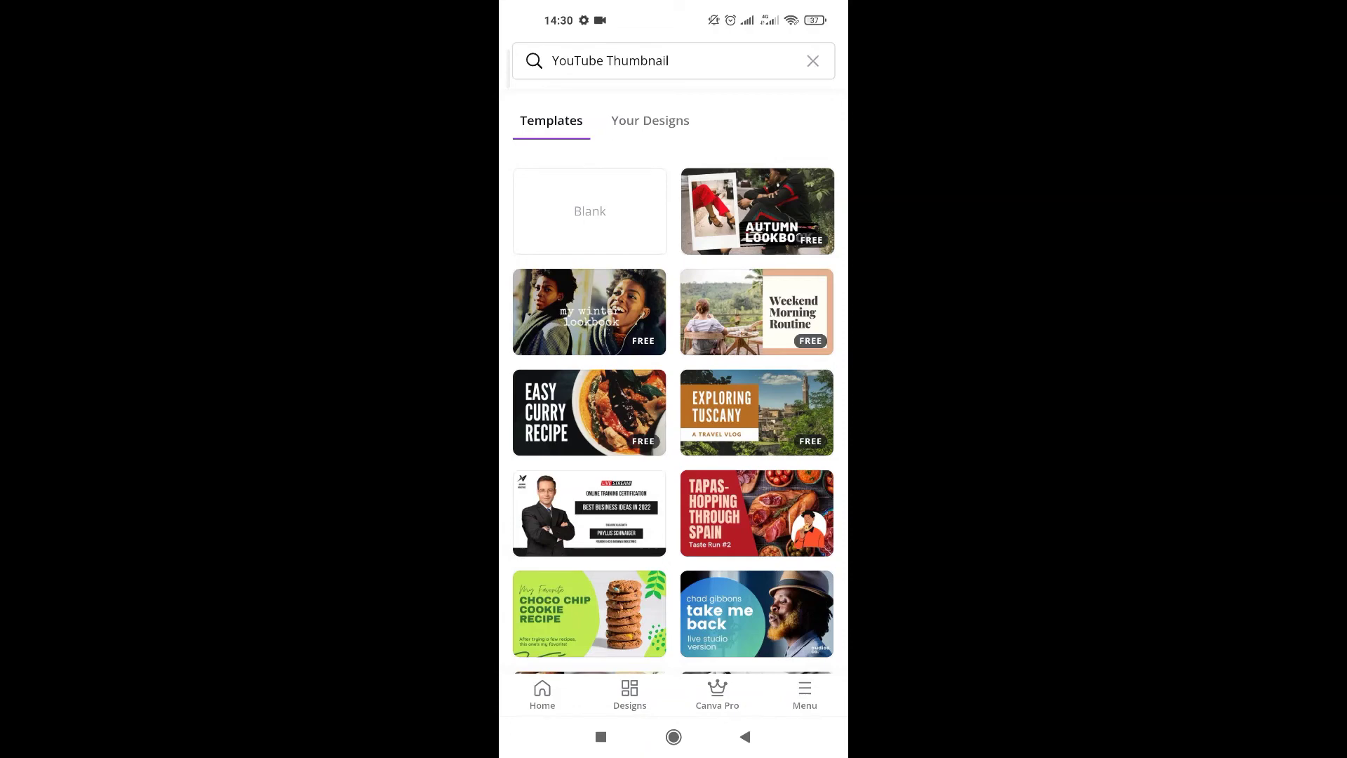
left_click(590, 211)
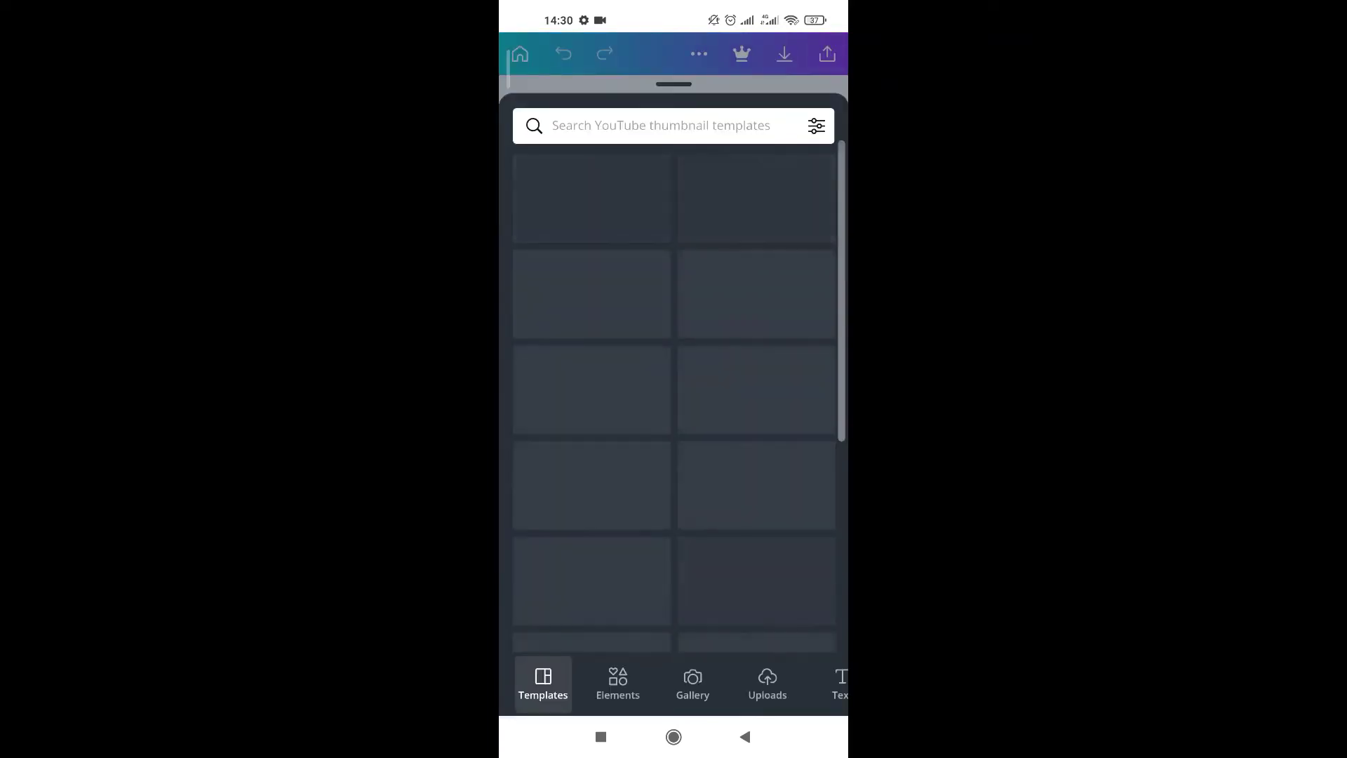
Step: Fill the blank page with the uploaded portrait photo of the woman looking aside with her hand on her chin
left_click(693, 682)
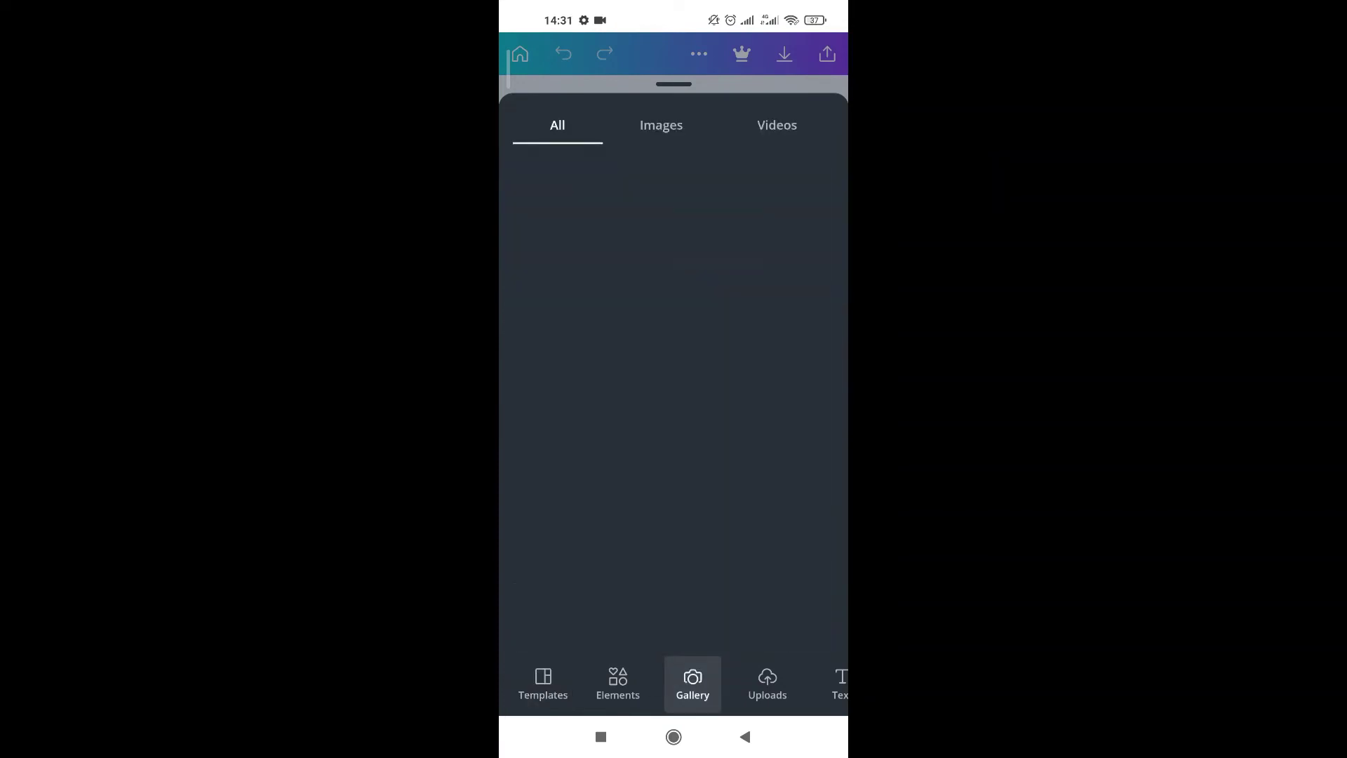
left_click(767, 683)
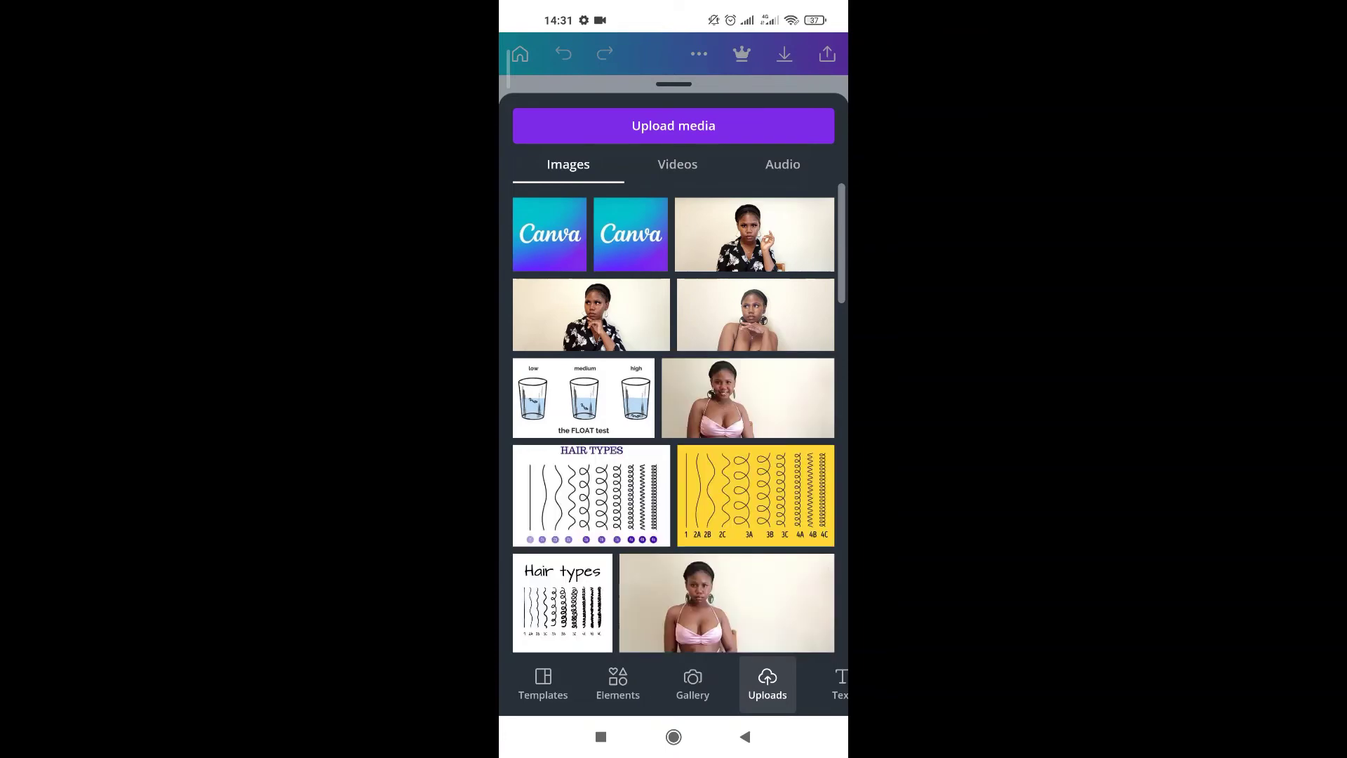
left_click(755, 315)
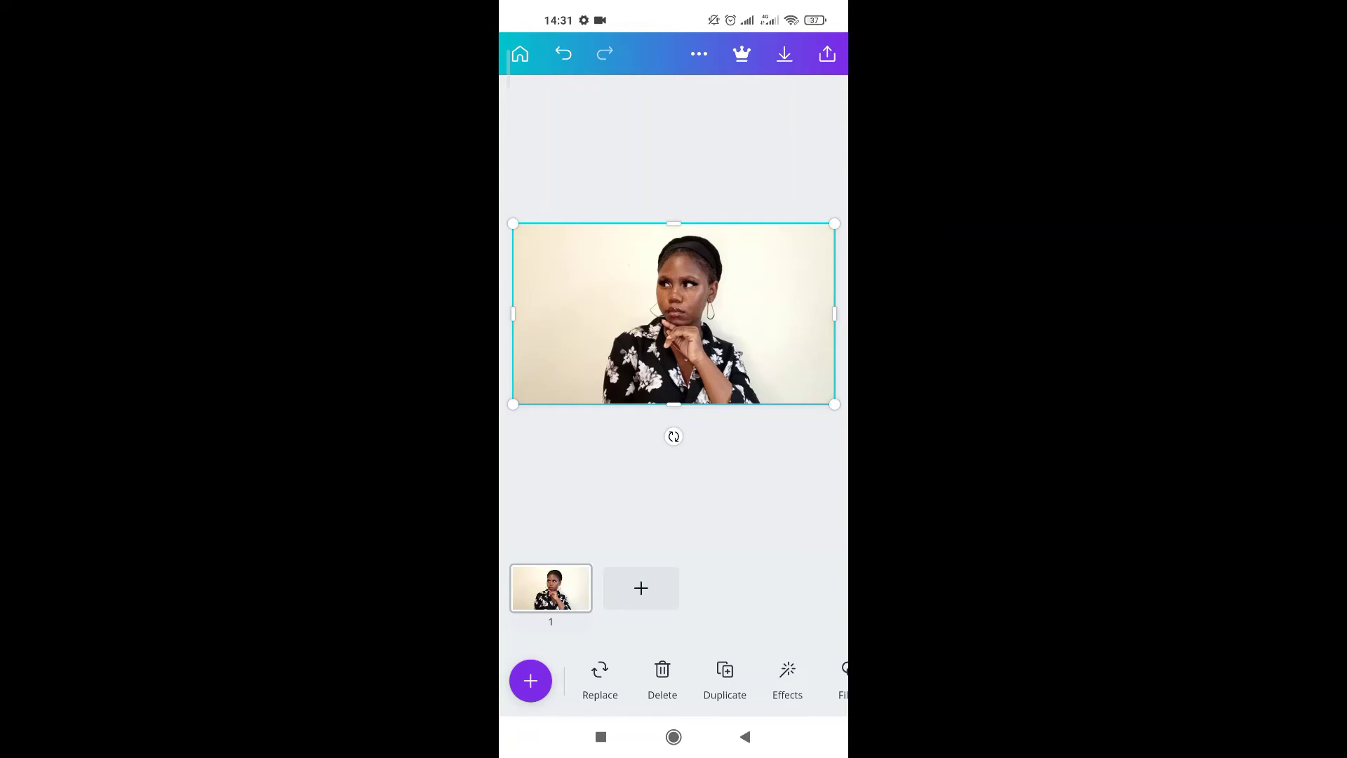
left_click(673, 495)
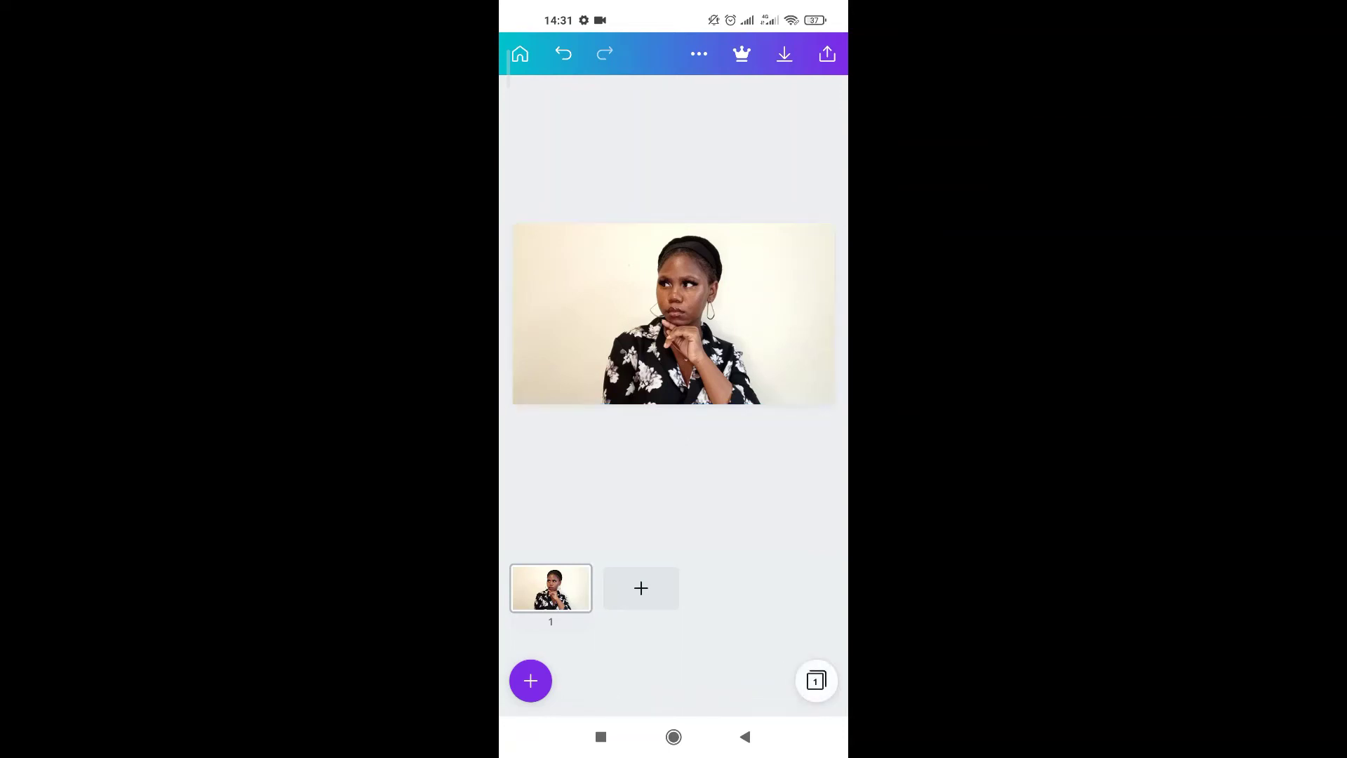
Step: Try the uploaded Canva logo beside the woman's face on the page, and delete it
left_click(530, 680)
left_click_drag(674, 482, 673, 84)
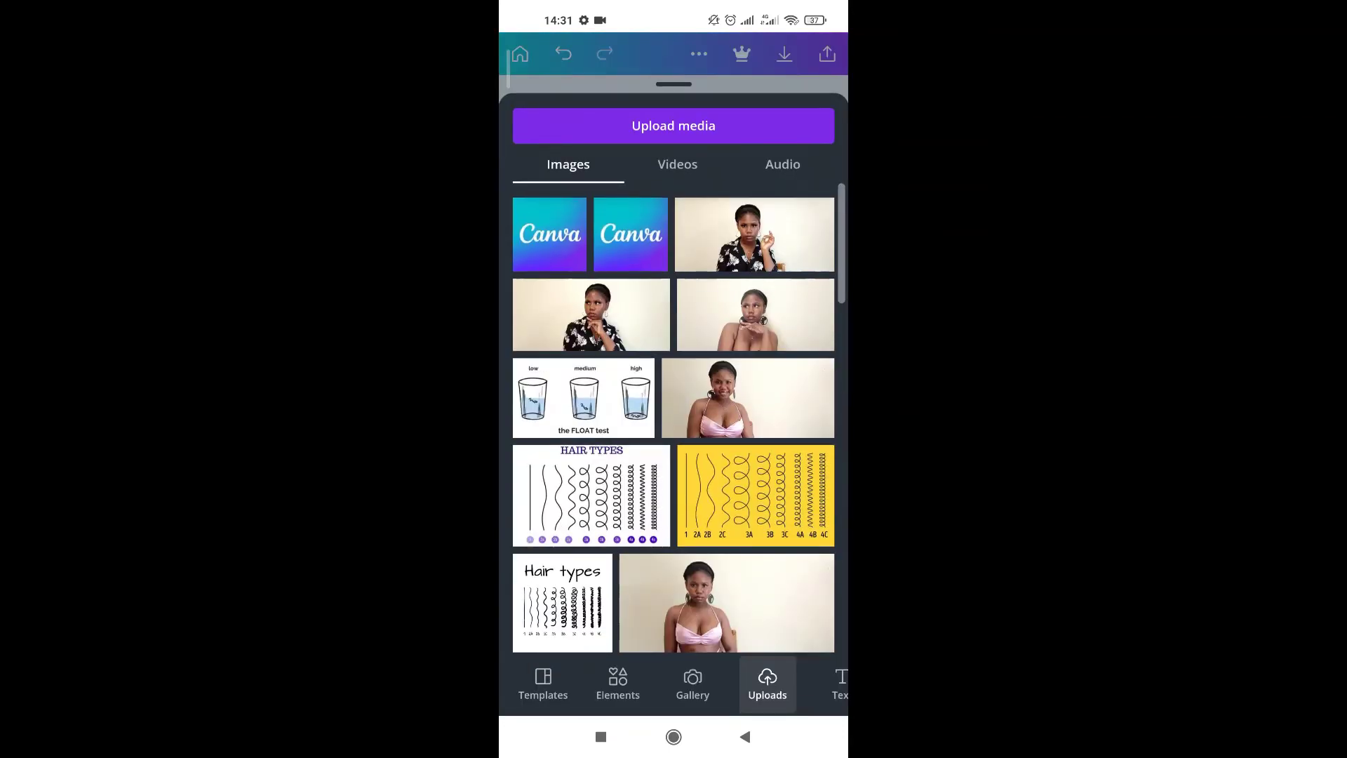
left_click(549, 234)
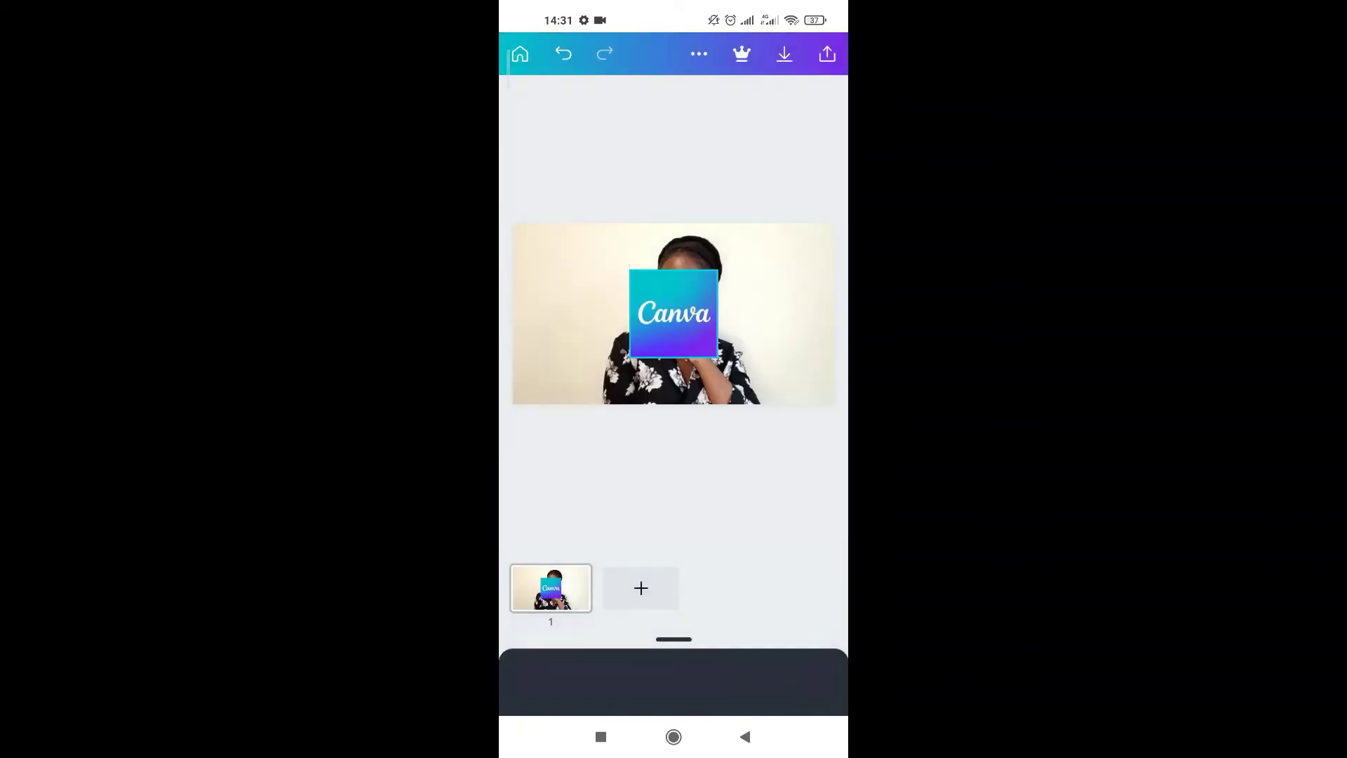
left_click_drag(674, 309, 614, 314)
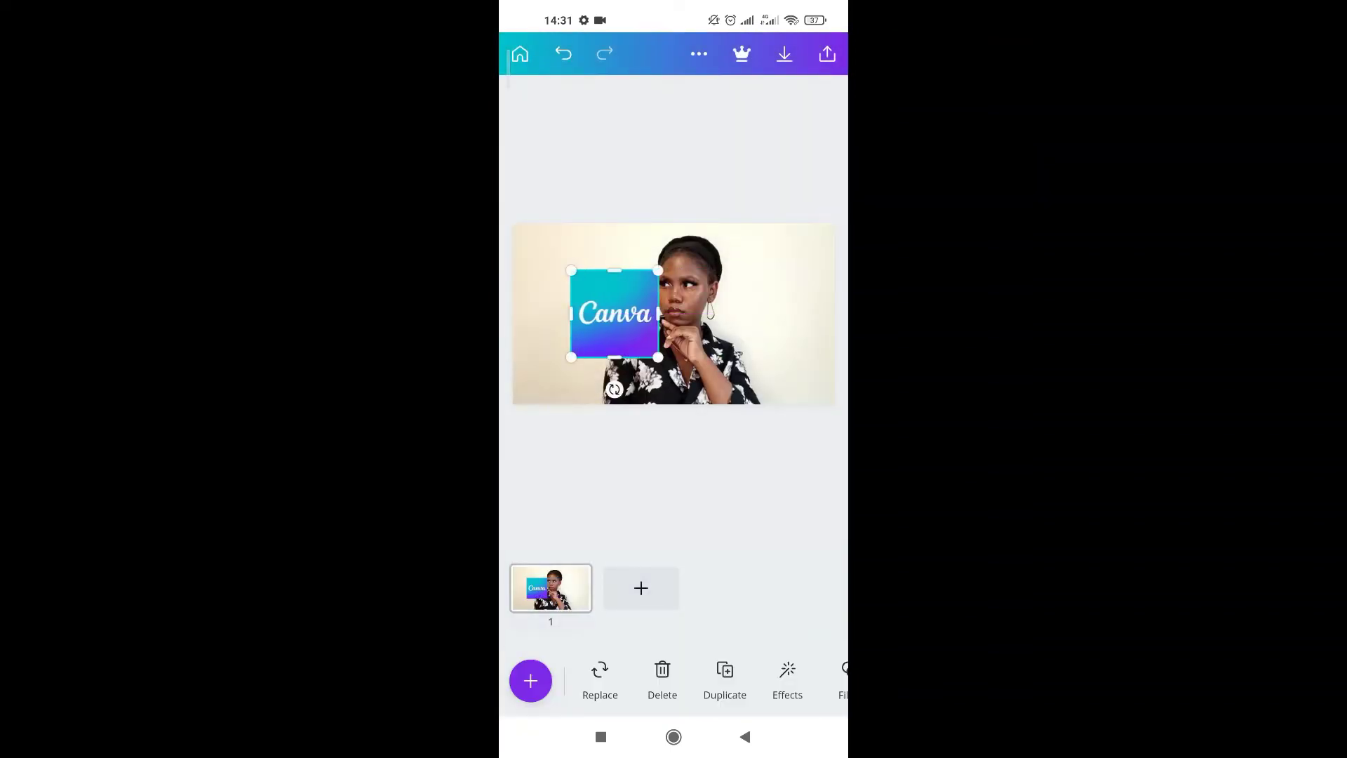
left_click(663, 677)
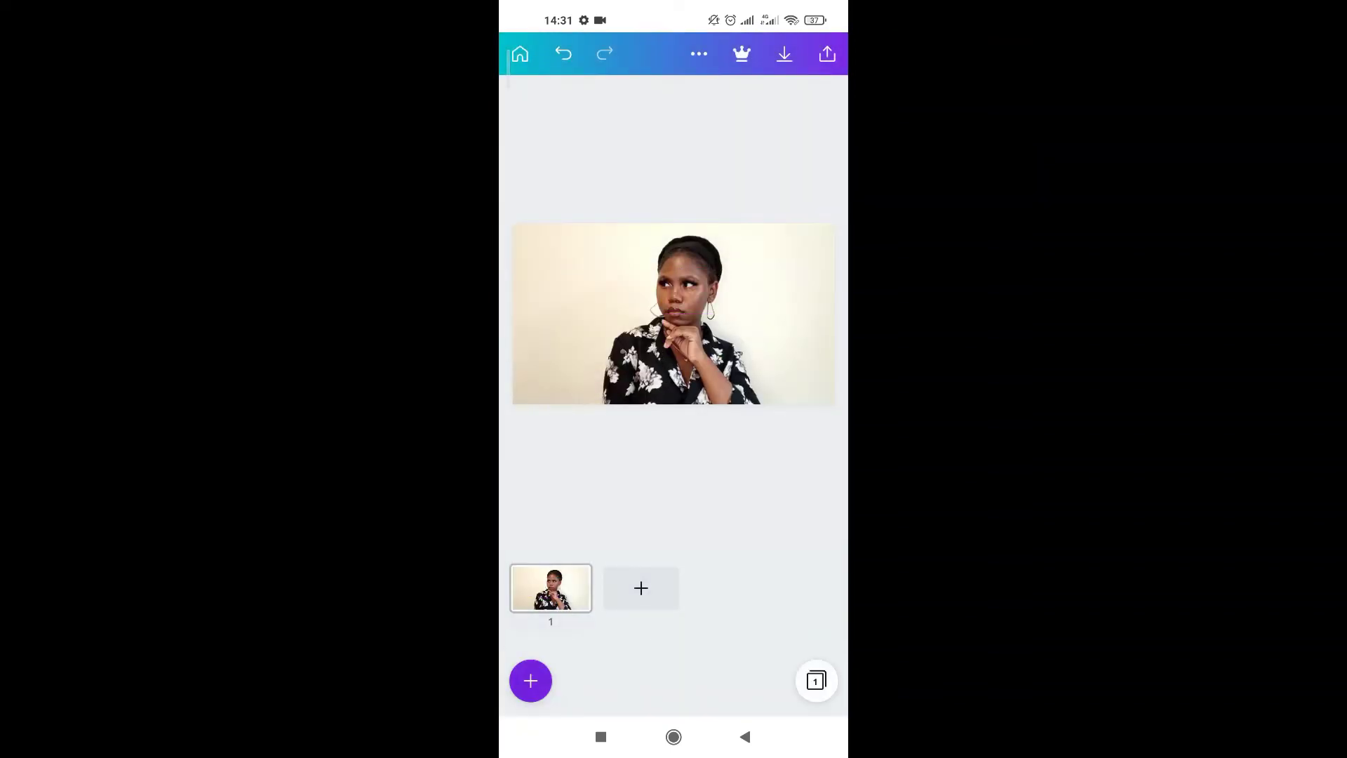
Step: Add the smartphone frame from the recently used elements and place it on the right side of the page beside the woman
left_click(530, 680)
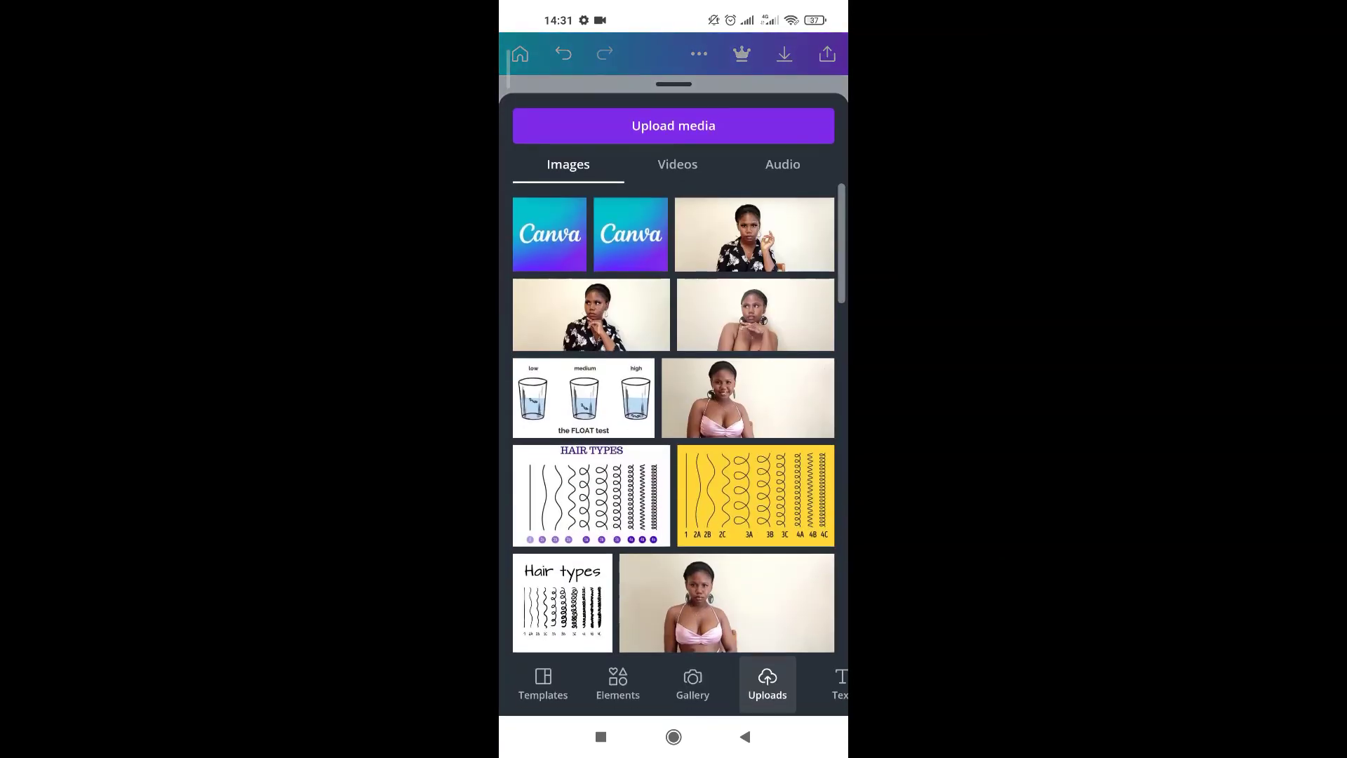
left_click(617, 681)
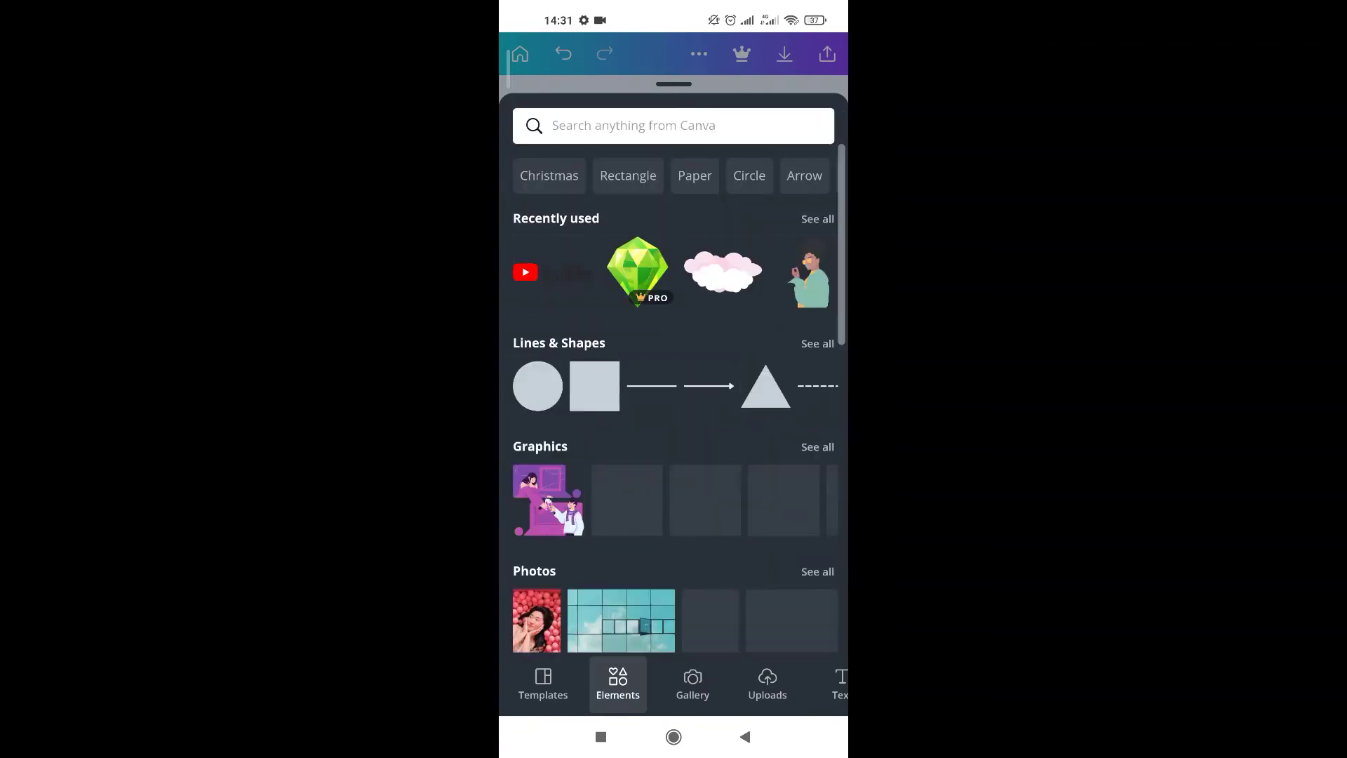
left_click(818, 219)
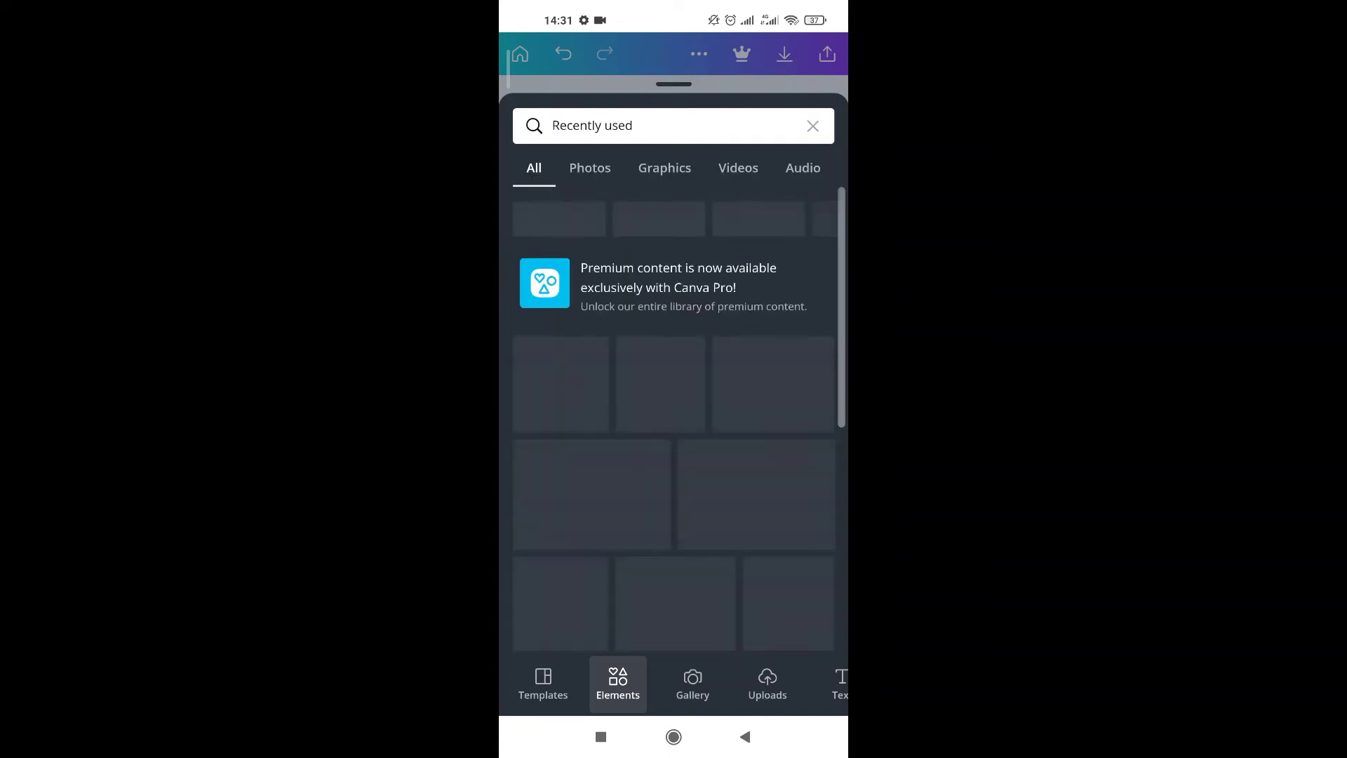
scroll(674, 421, "down", 3)
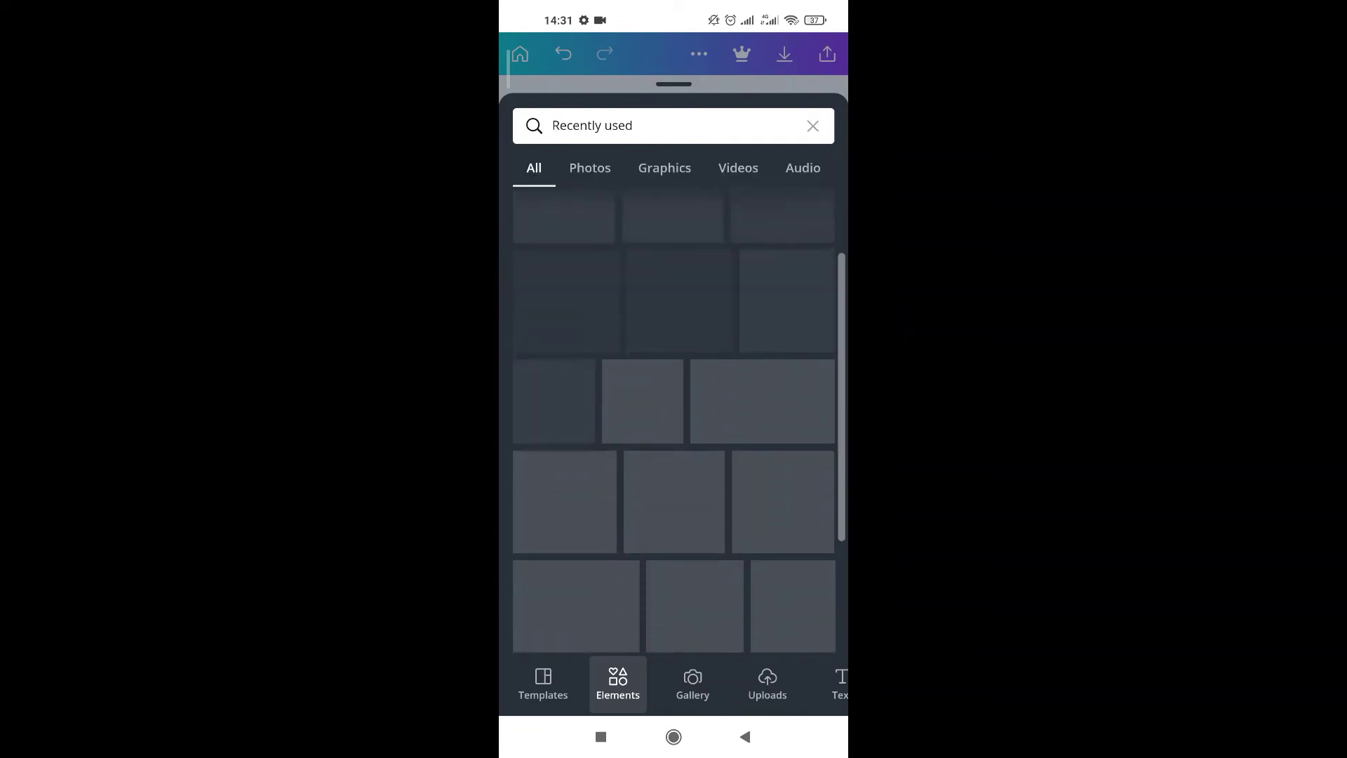
scroll(673, 421, "down", 1)
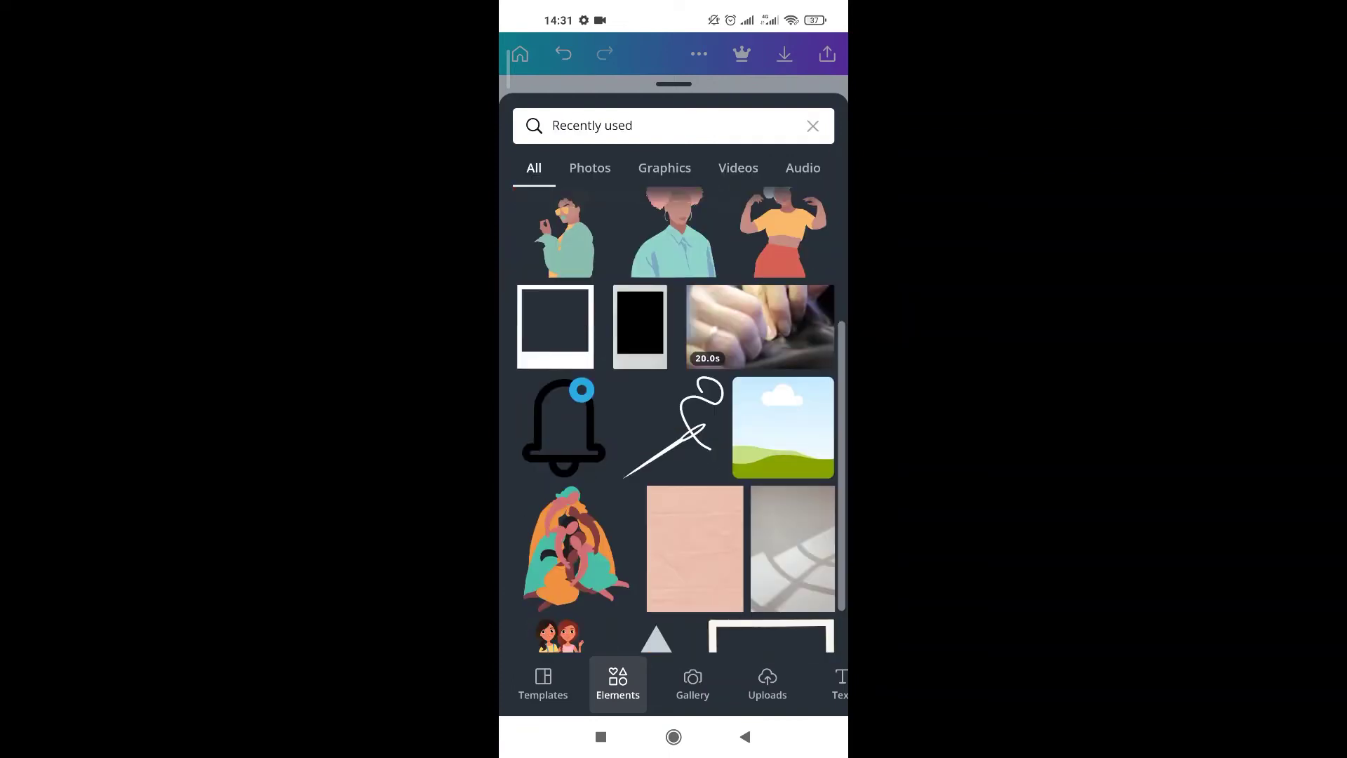
scroll(674, 422, "down", 5)
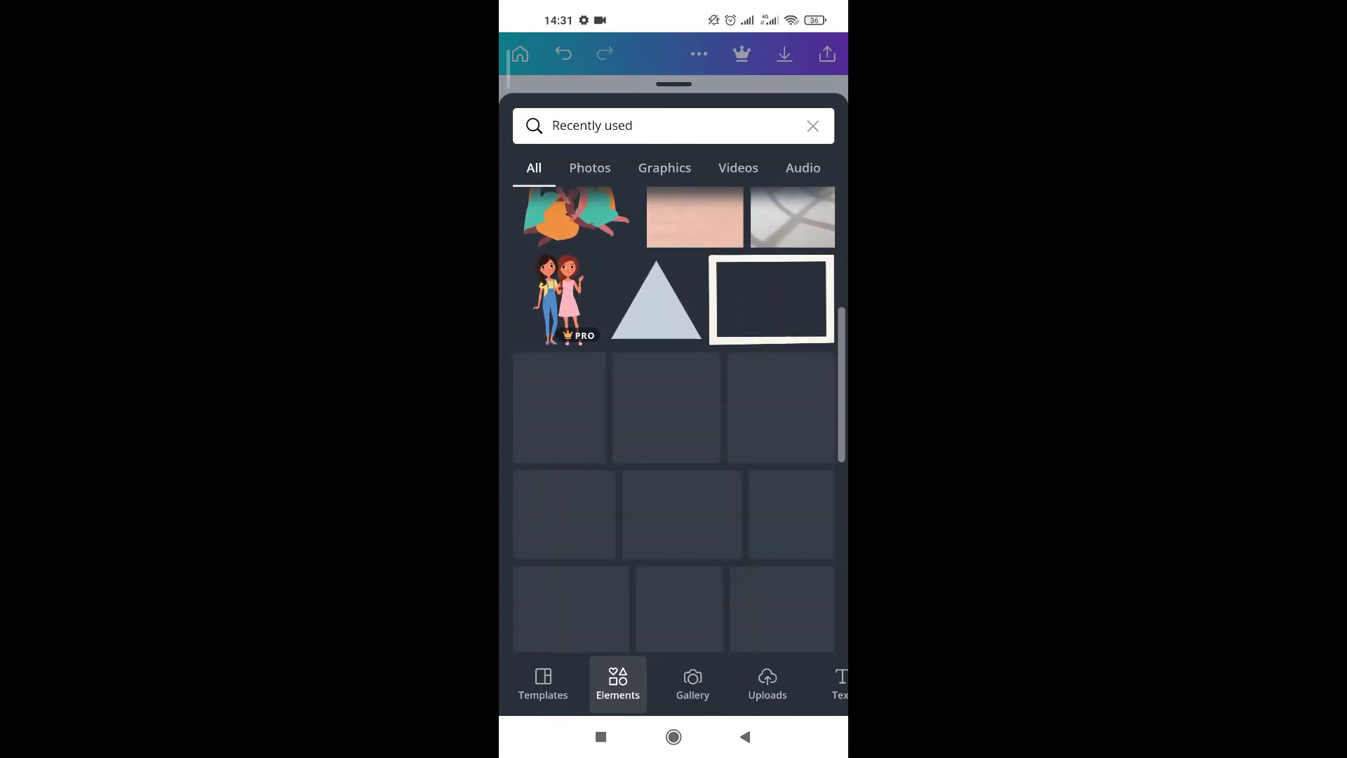
key("Escape")
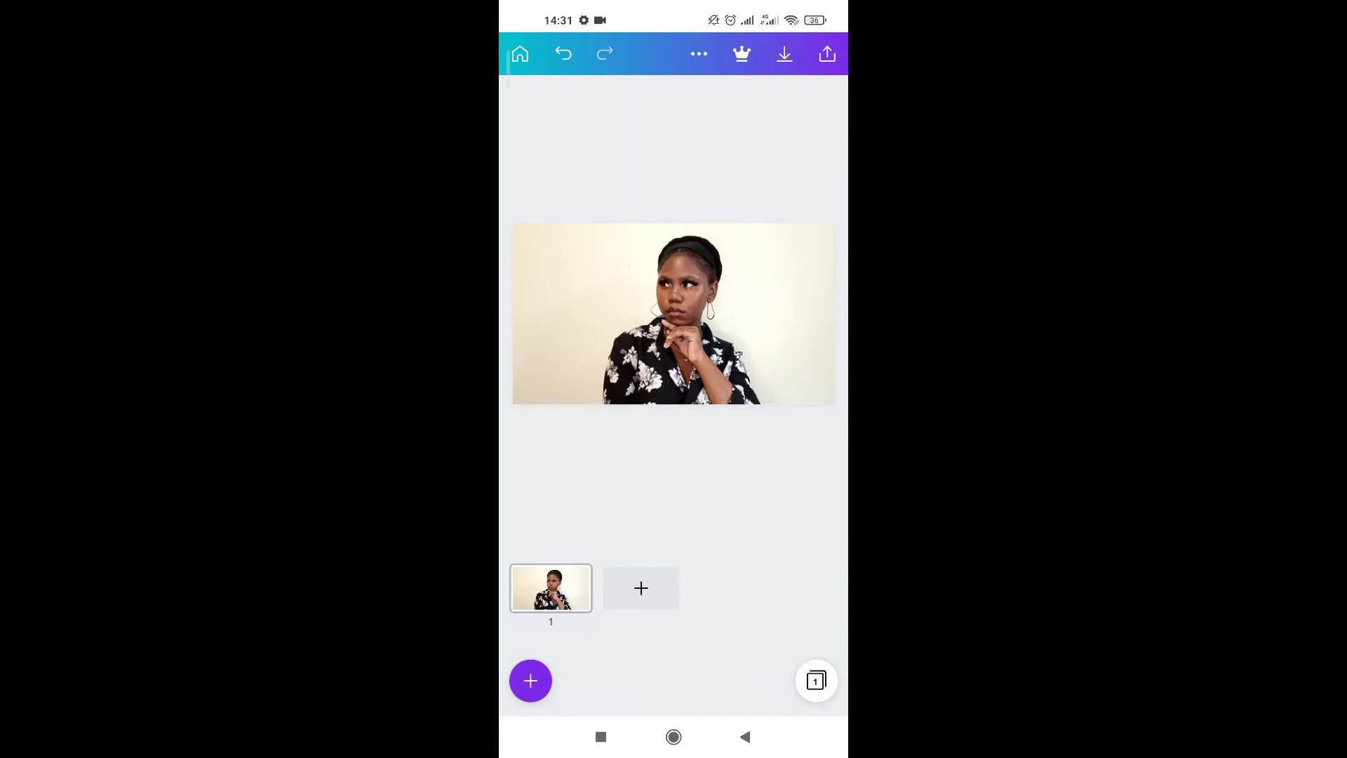
left_click(531, 680)
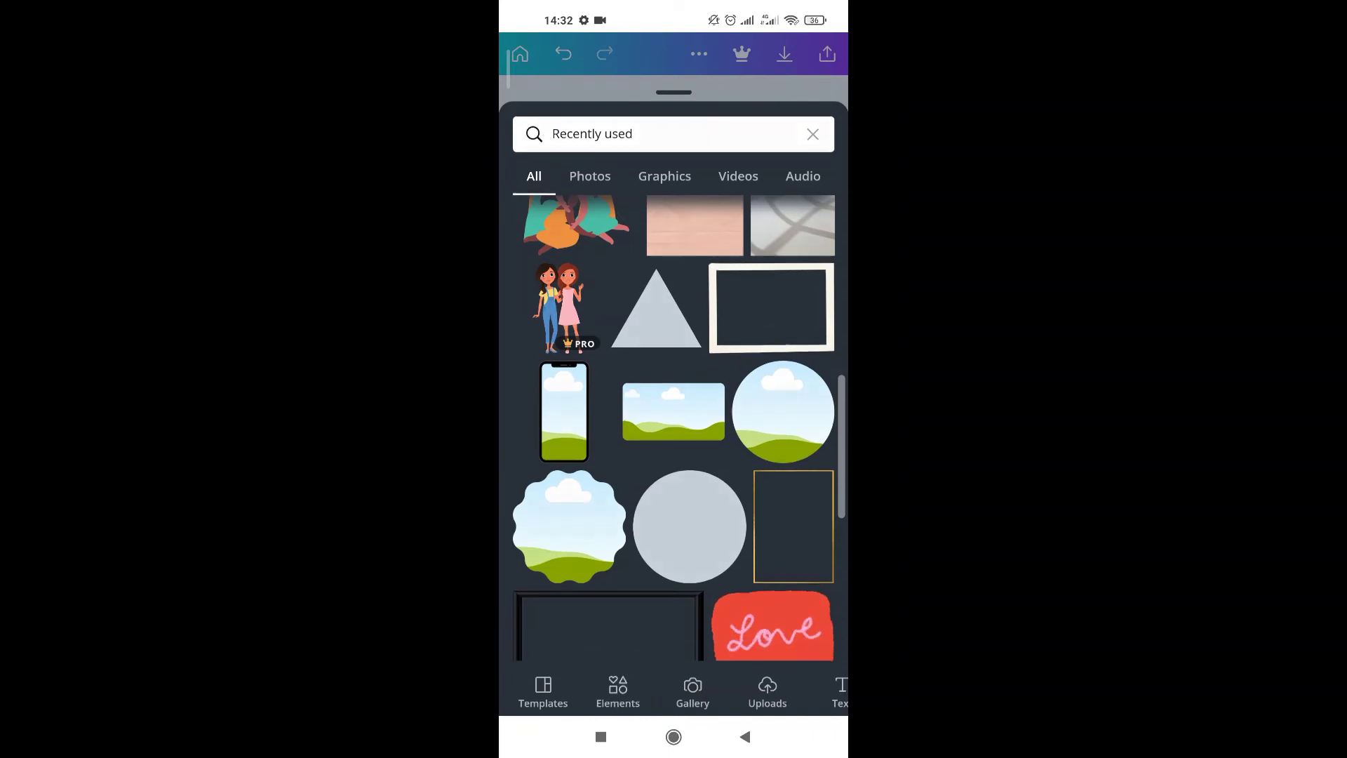
left_click(565, 404)
left_click_drag(674, 315, 800, 314)
Step: Delete the white rectangular picture frame covering the woman in the middle of the page
left_click(674, 319)
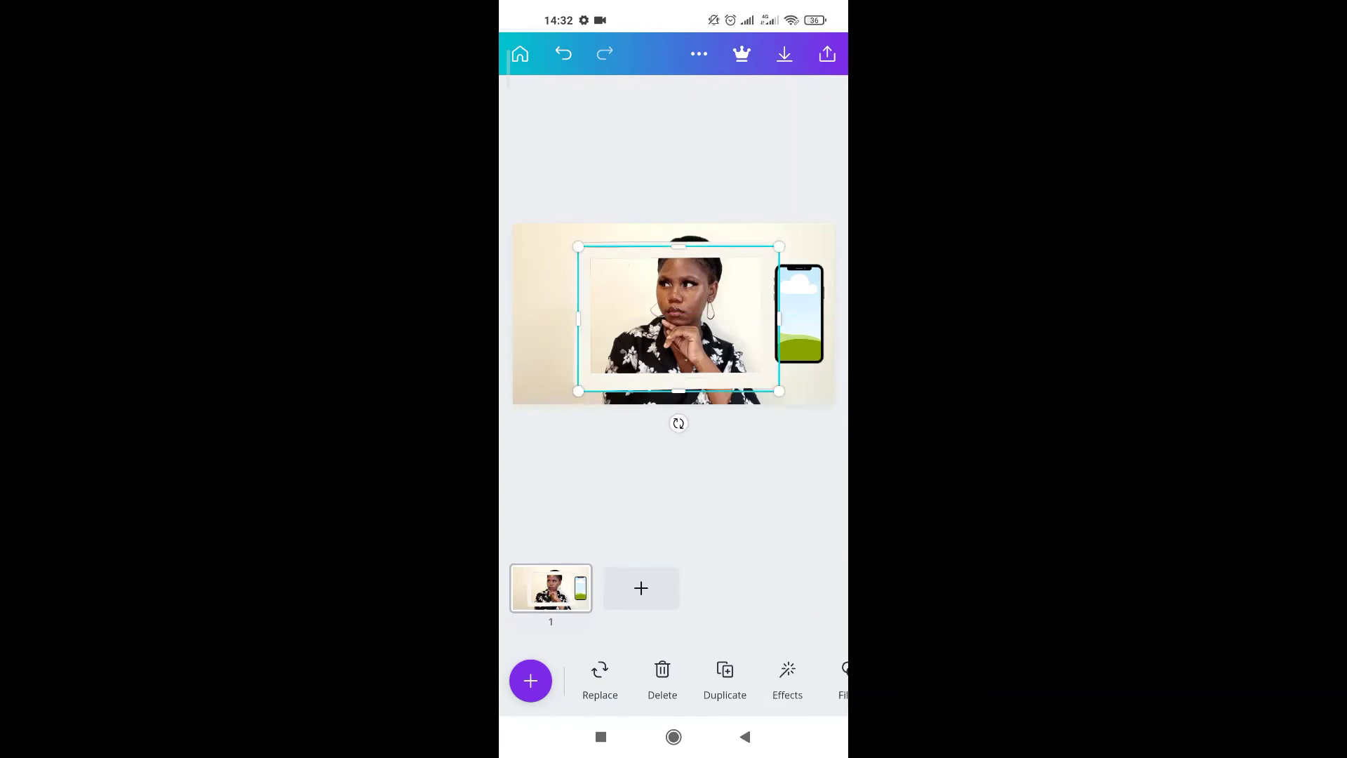
left_click(673, 313)
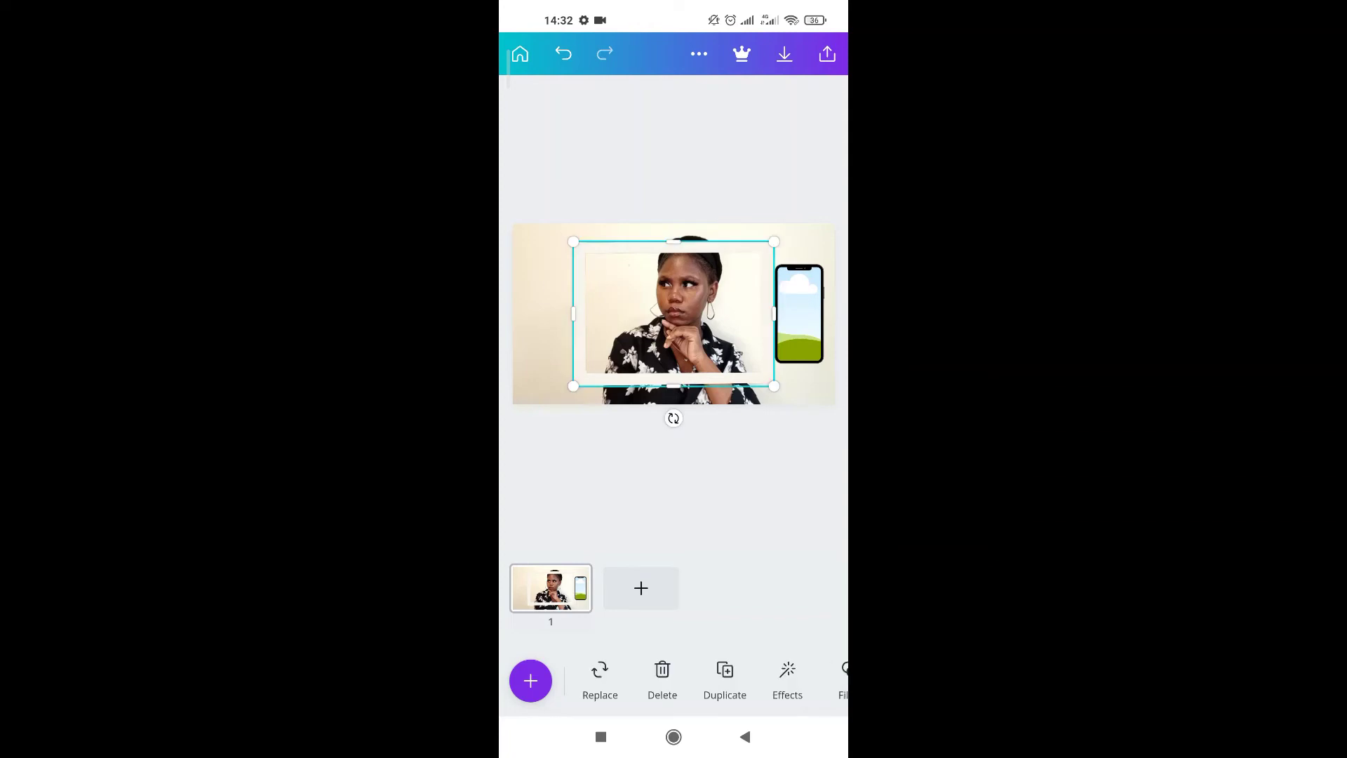
left_click(662, 672)
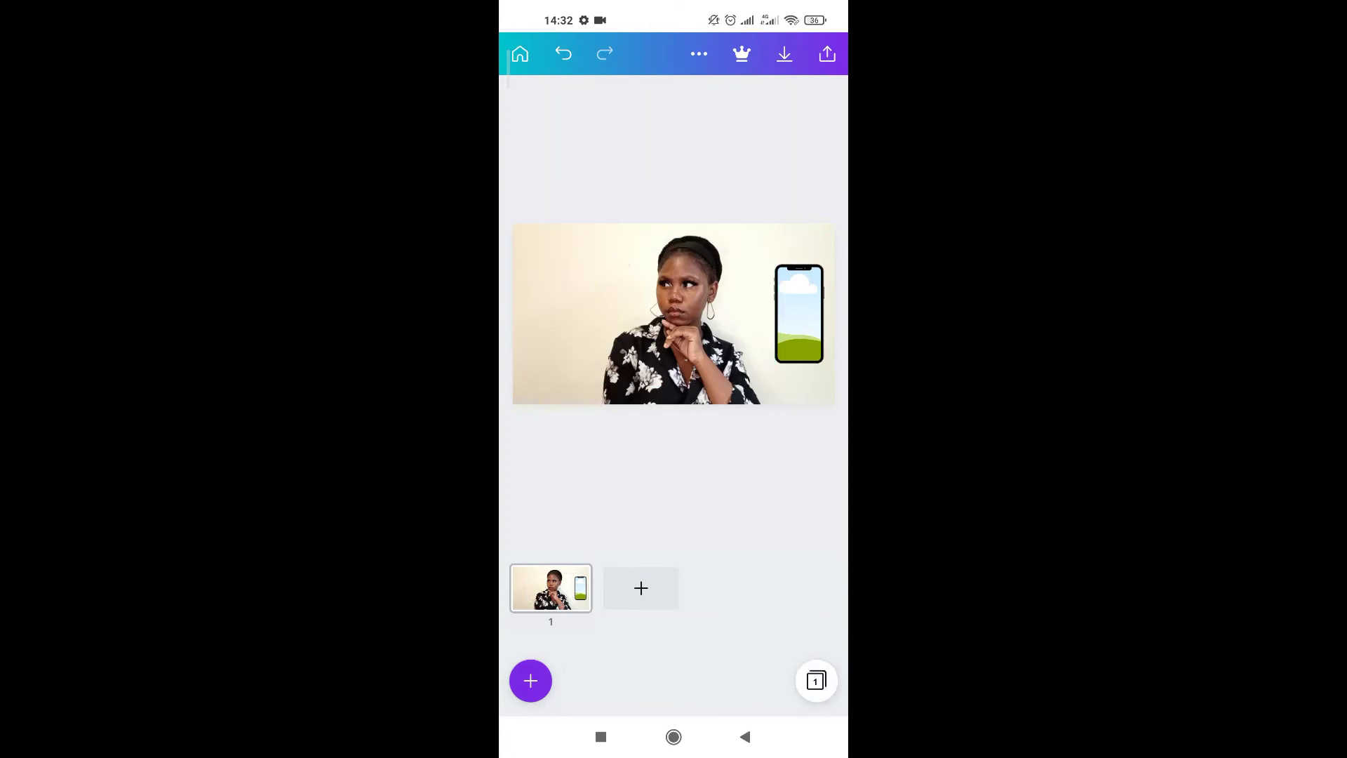
Step: Add the laptop frame from the Frames collection, shrink it and place it on the left side of the page beside the woman
left_click(531, 681)
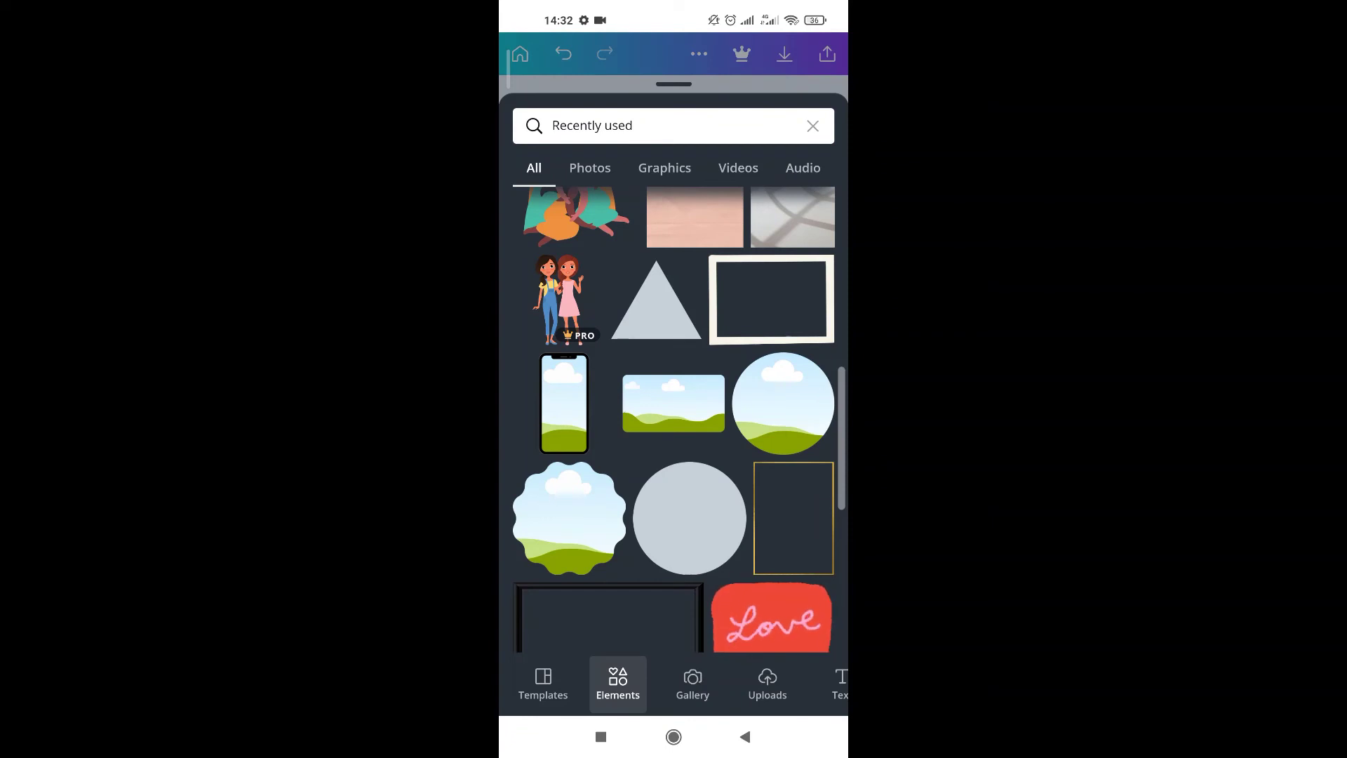
left_click(813, 125)
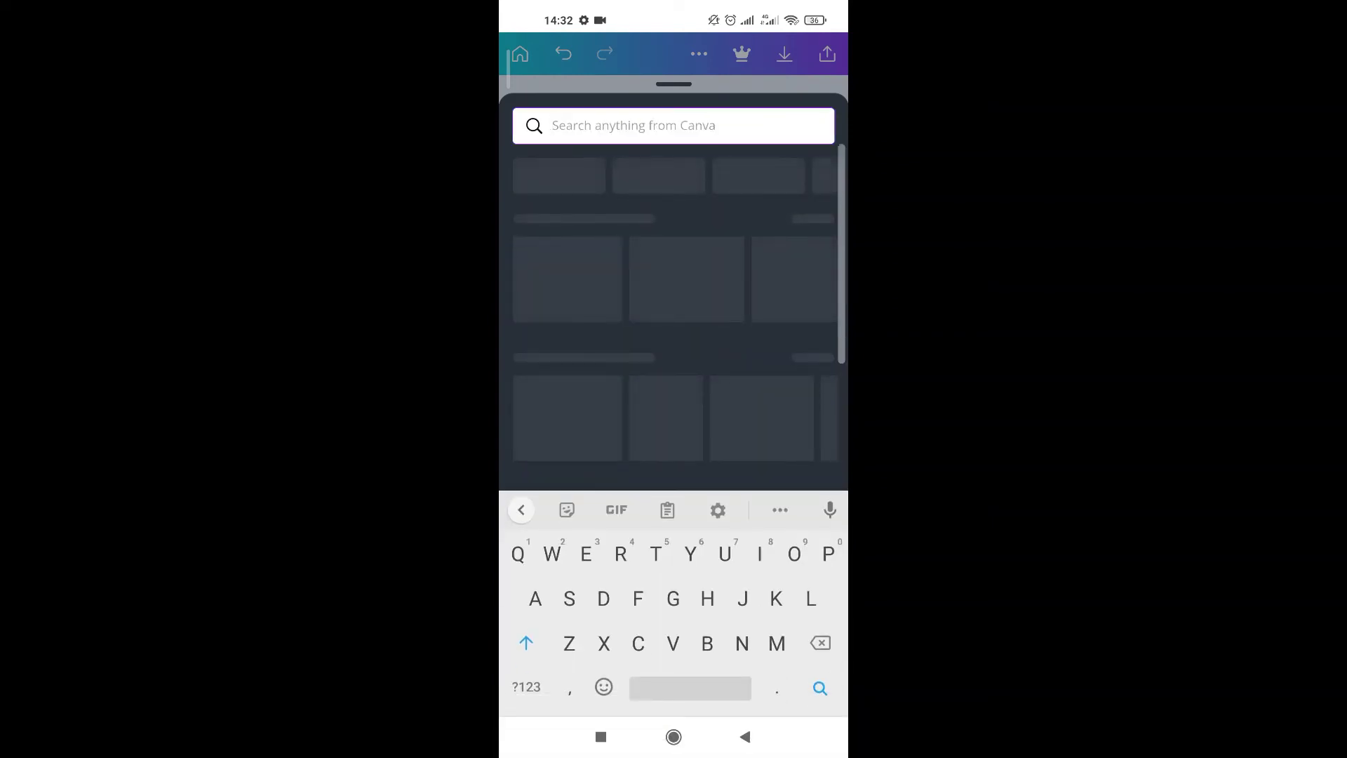
scroll(679, 289, "down", 1)
scroll(673, 315, "down", 1)
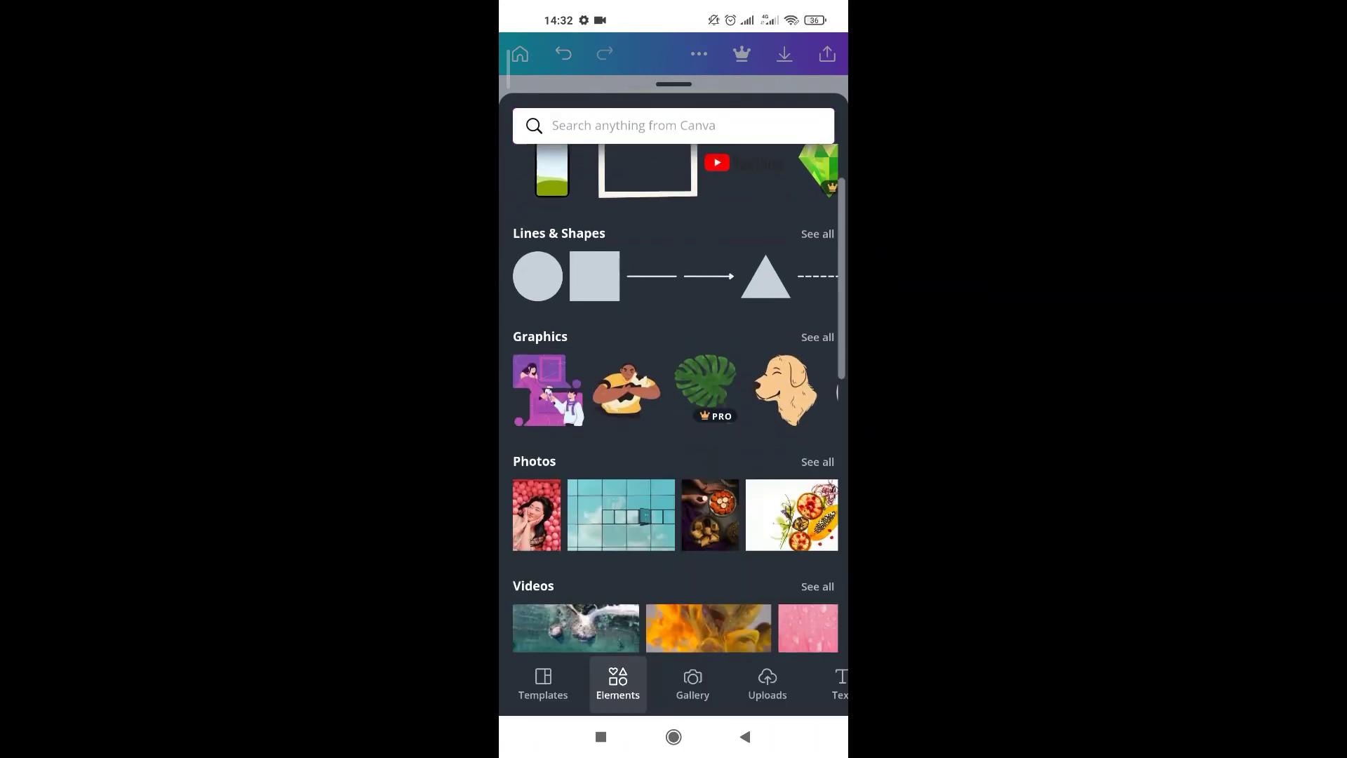
scroll(674, 315, "down", 5)
scroll(674, 385, "down", 3)
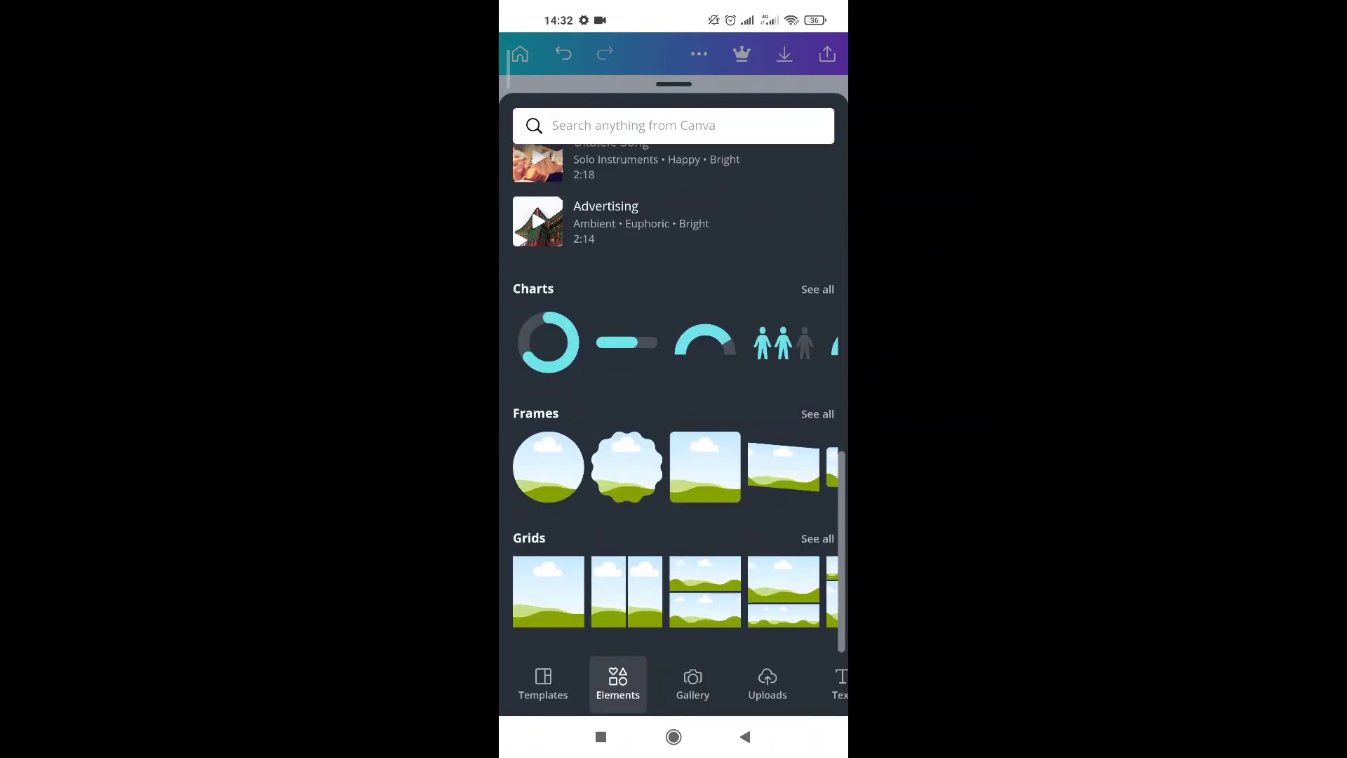
left_click(818, 414)
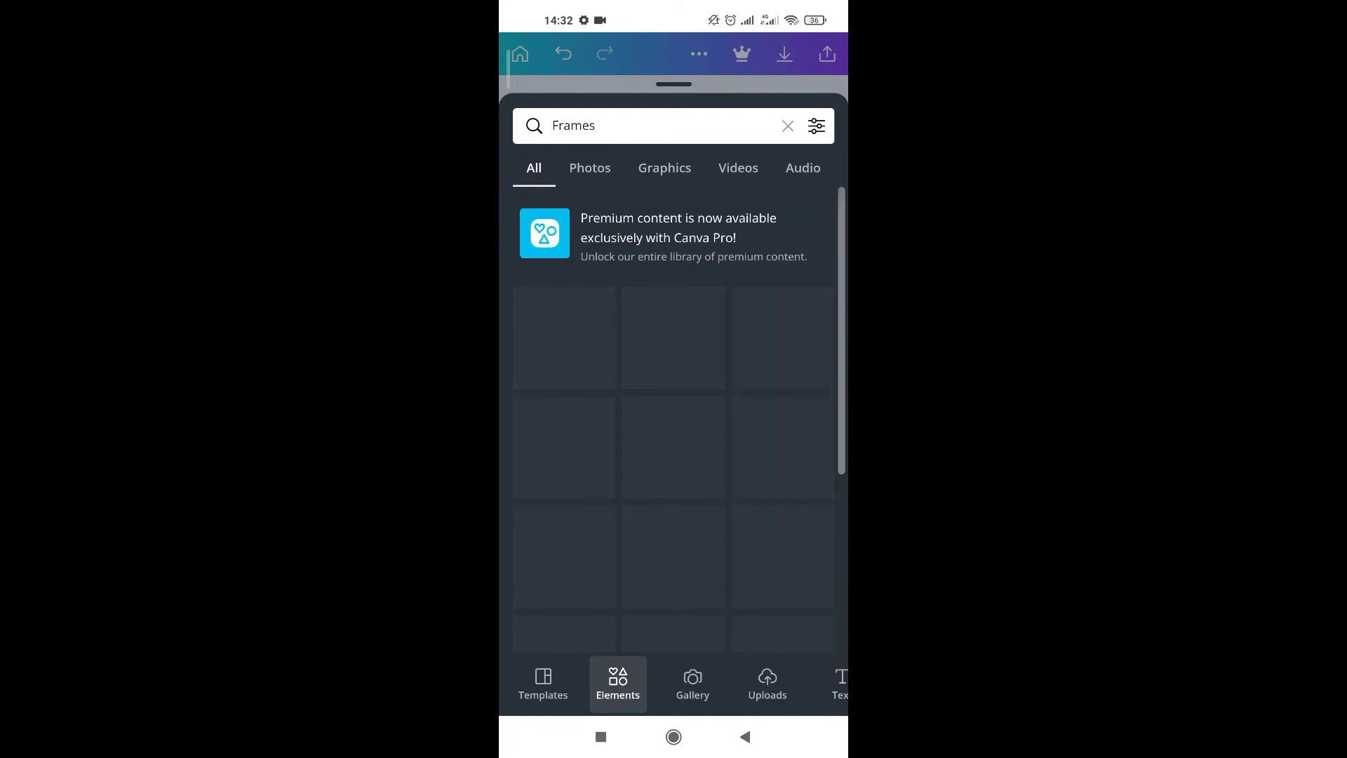
scroll(674, 421, "down", 10)
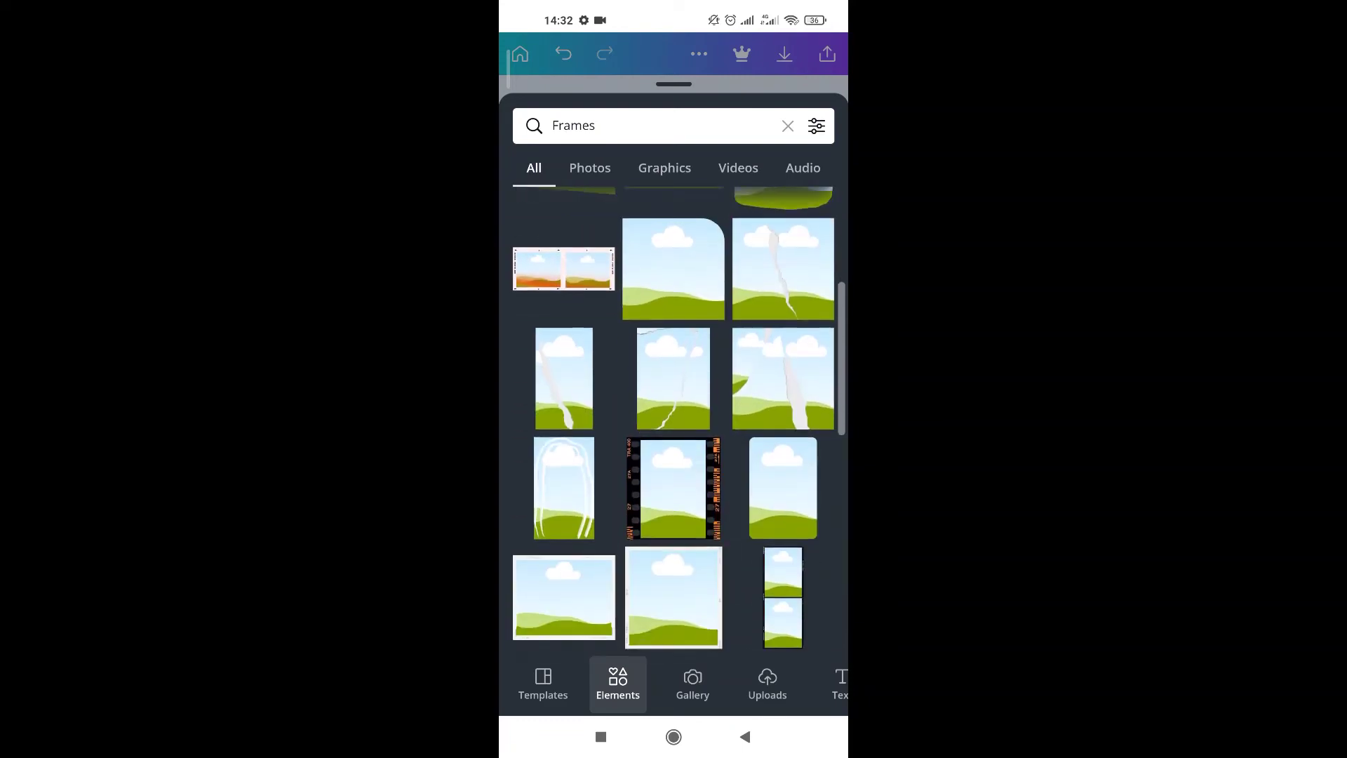
scroll(679, 414, "down", 1)
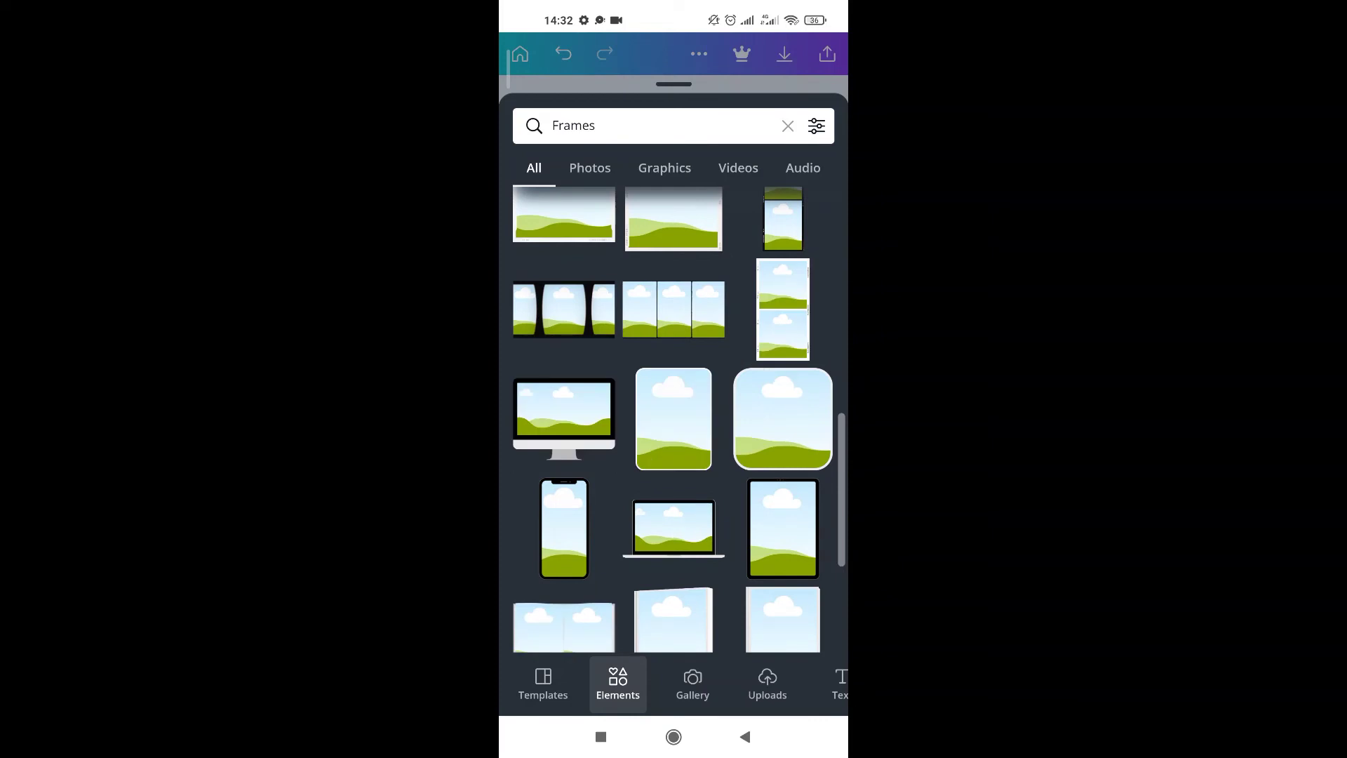
left_click(674, 527)
left_click_drag(674, 313, 615, 318)
left_click_drag(695, 363, 571, 314)
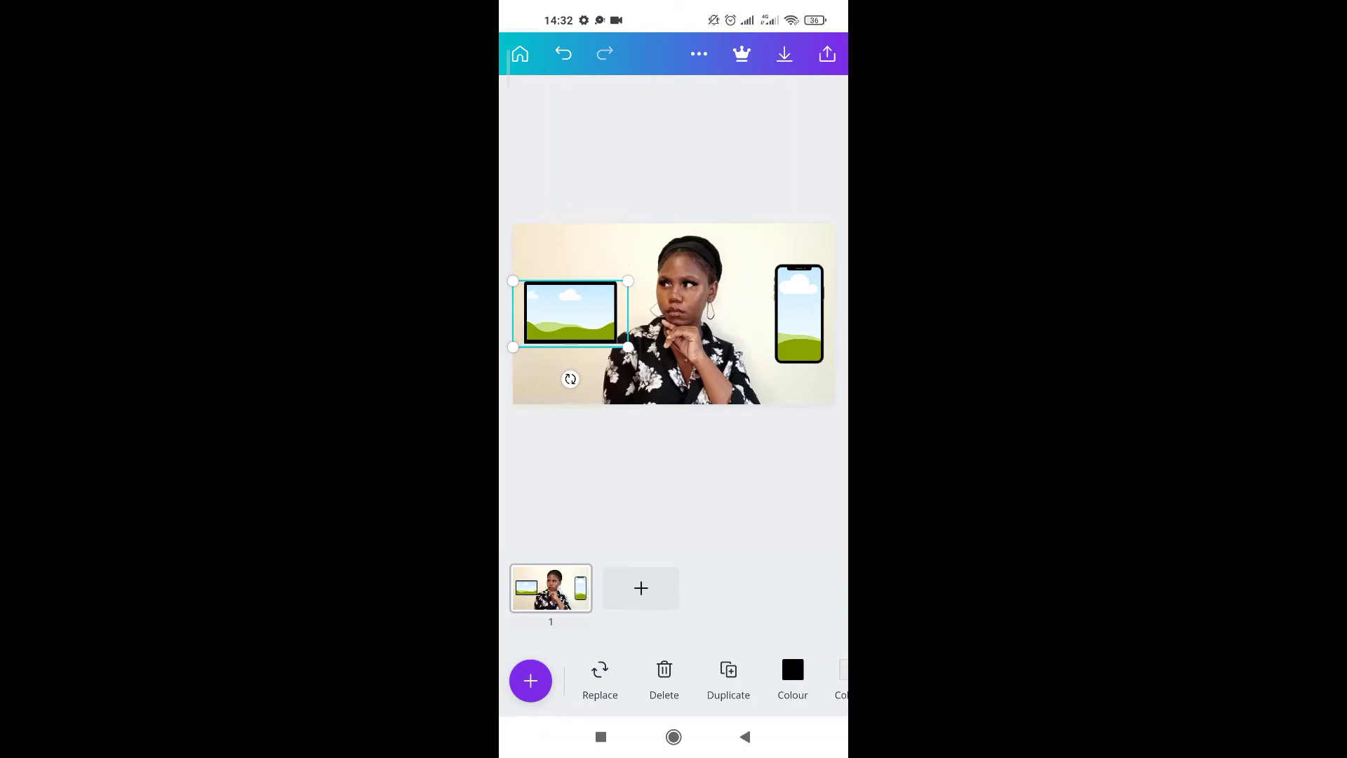
Step: Swap the two device frames so the phone sits to the left of the woman and the laptop to her right
left_click_drag(571, 314, 731, 371)
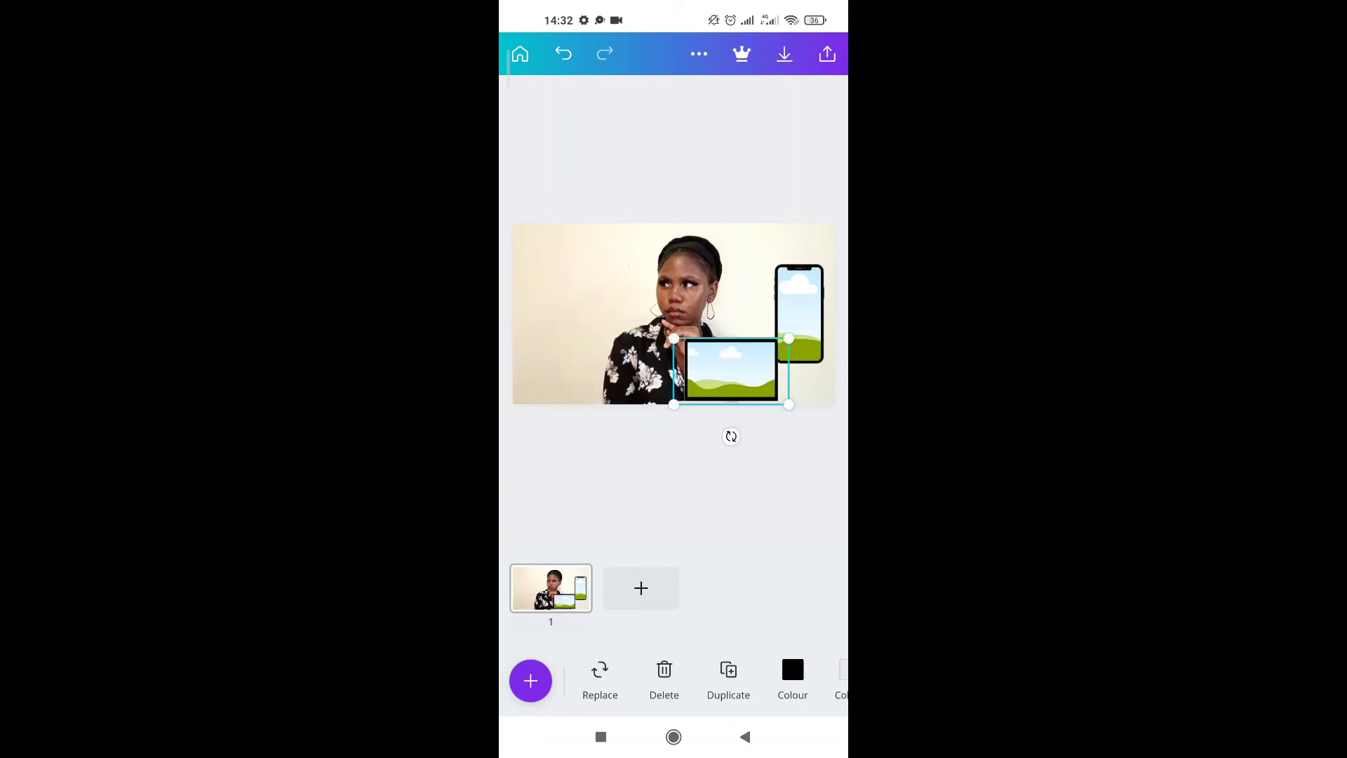
left_click(800, 313)
left_click_drag(799, 314, 557, 313)
left_click(732, 370)
left_click_drag(731, 371, 776, 314)
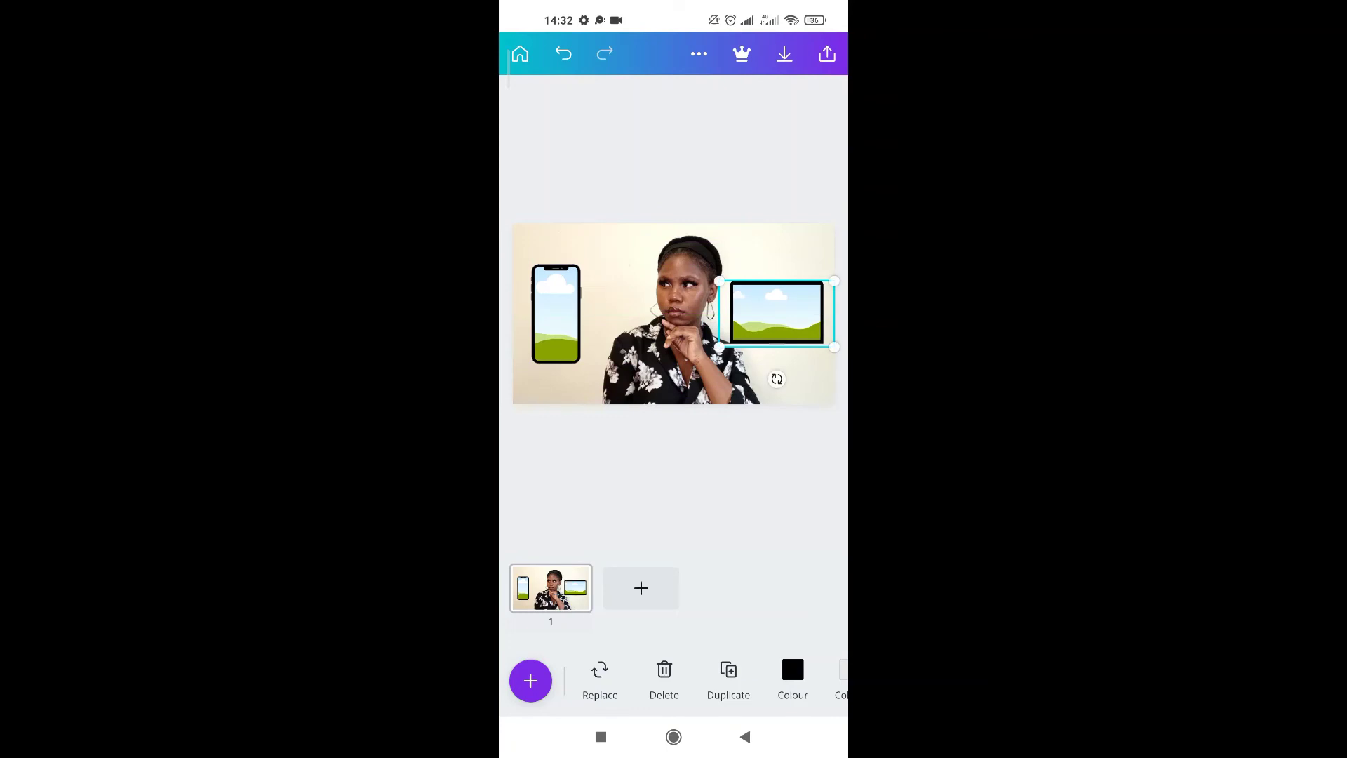
key("Escape")
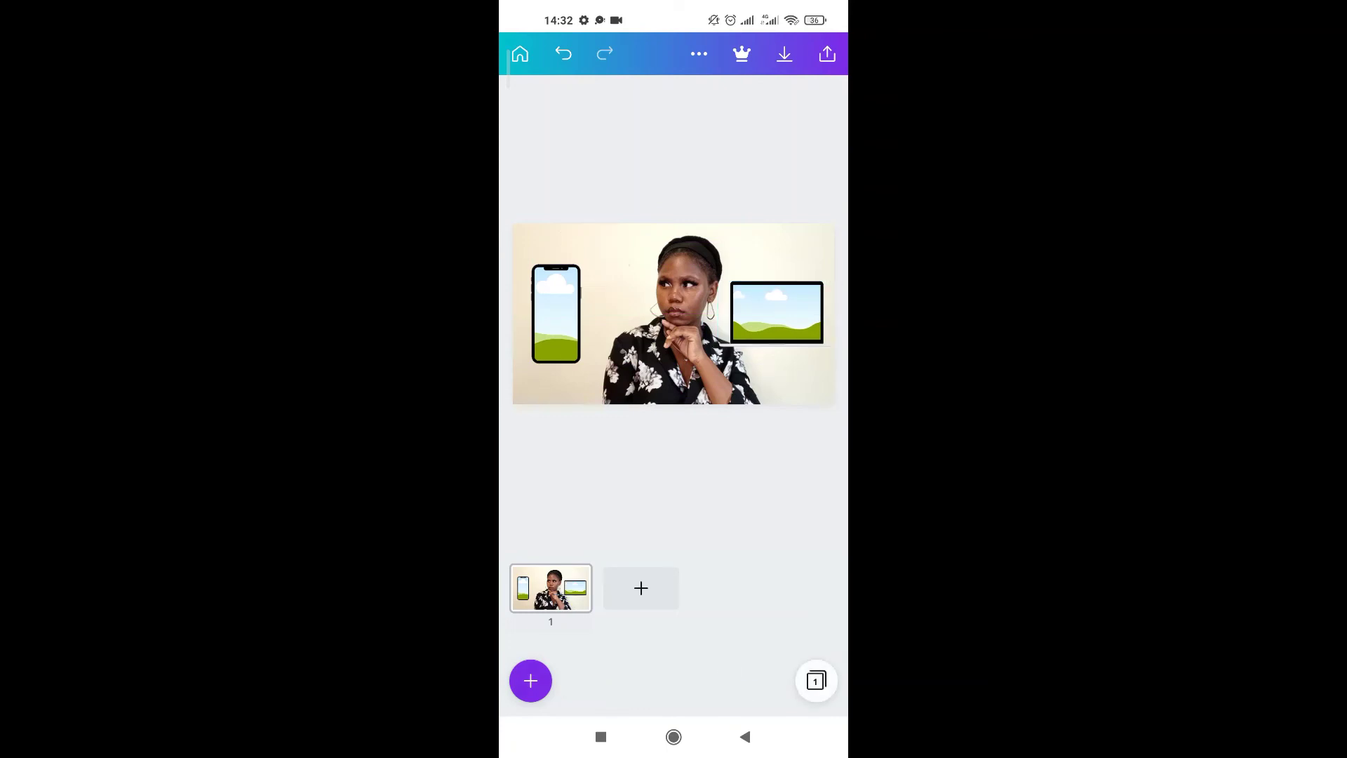
Step: Fill the phone frame with the uploaded Canva logo image
left_click(530, 681)
left_click_drag(674, 534, 674, 211)
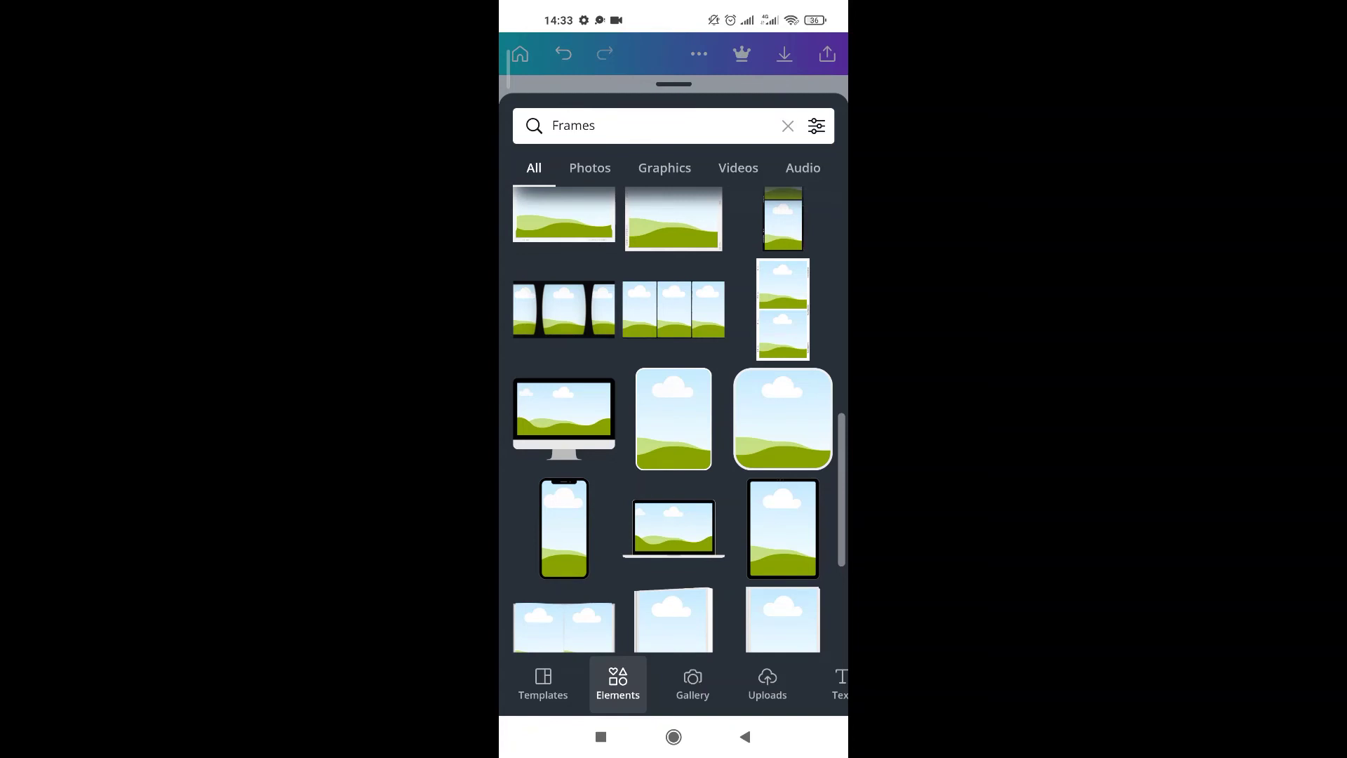
left_click(767, 684)
left_click(551, 233)
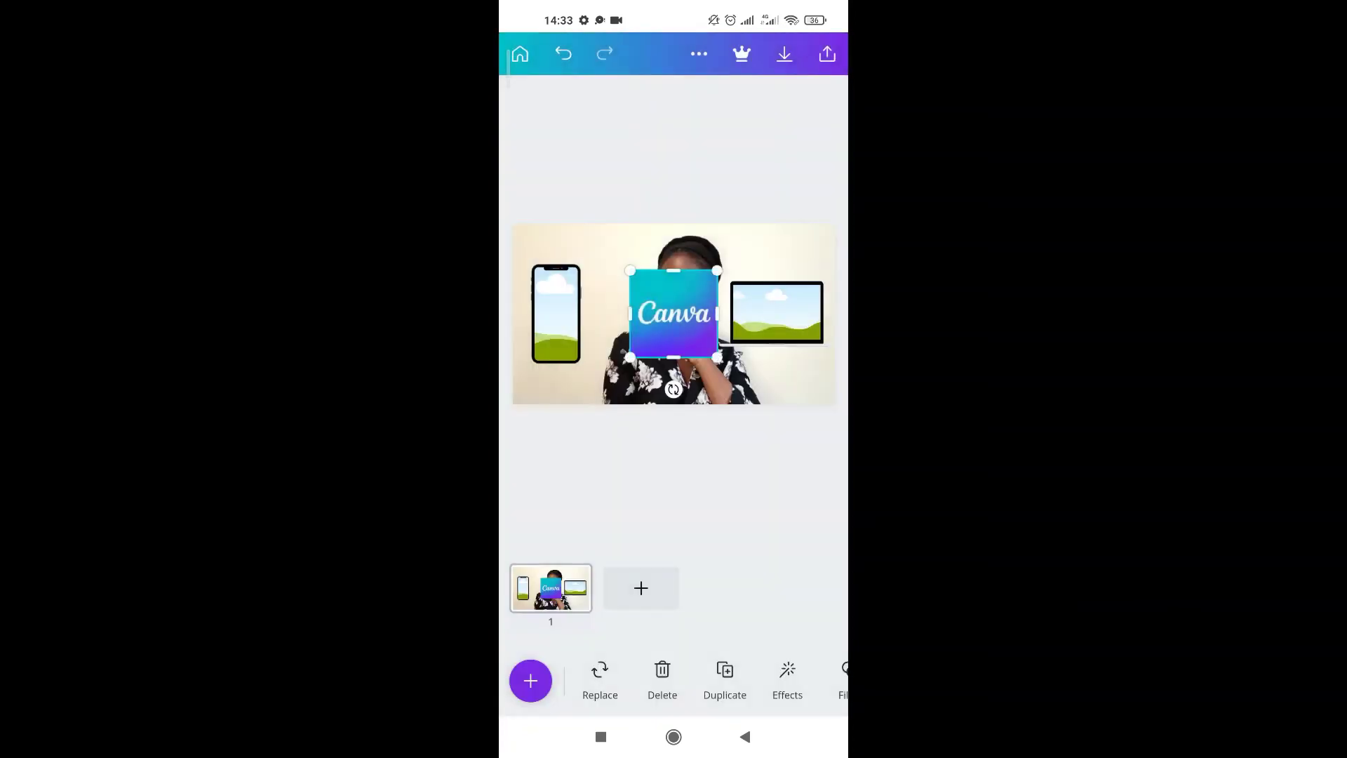
left_click_drag(674, 314, 555, 313)
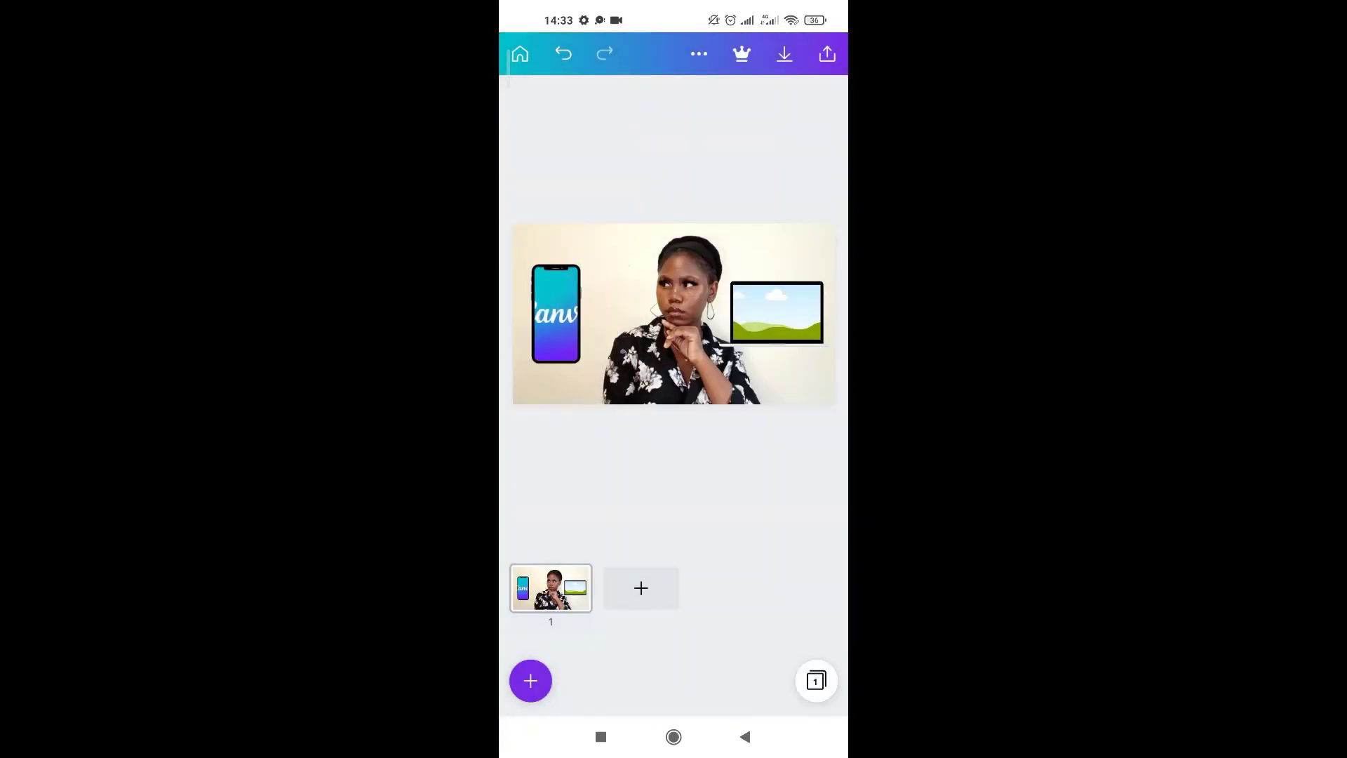
Step: Shift the Canva logo to the right inside the phone frame so the letters "Can" show, and apply the crop
double_click(555, 314)
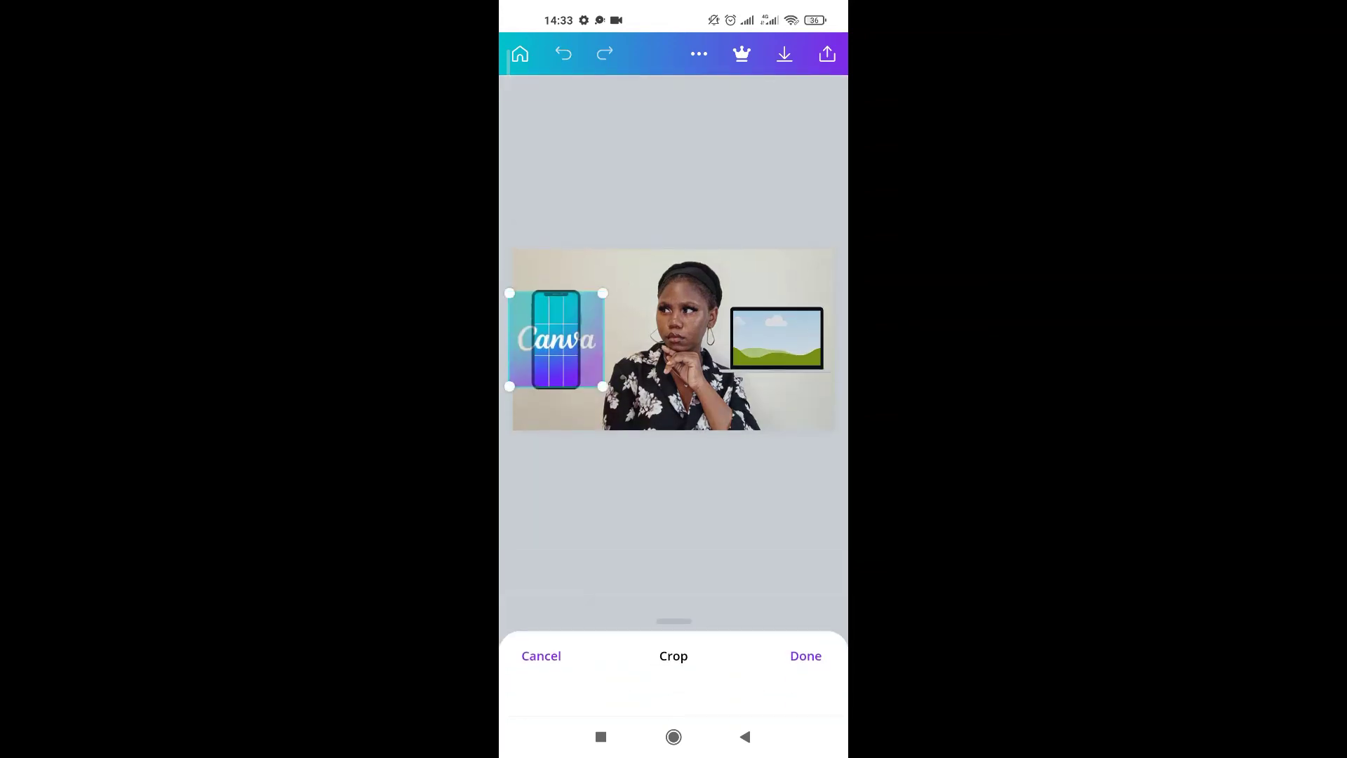
left_click_drag(556, 340, 572, 340)
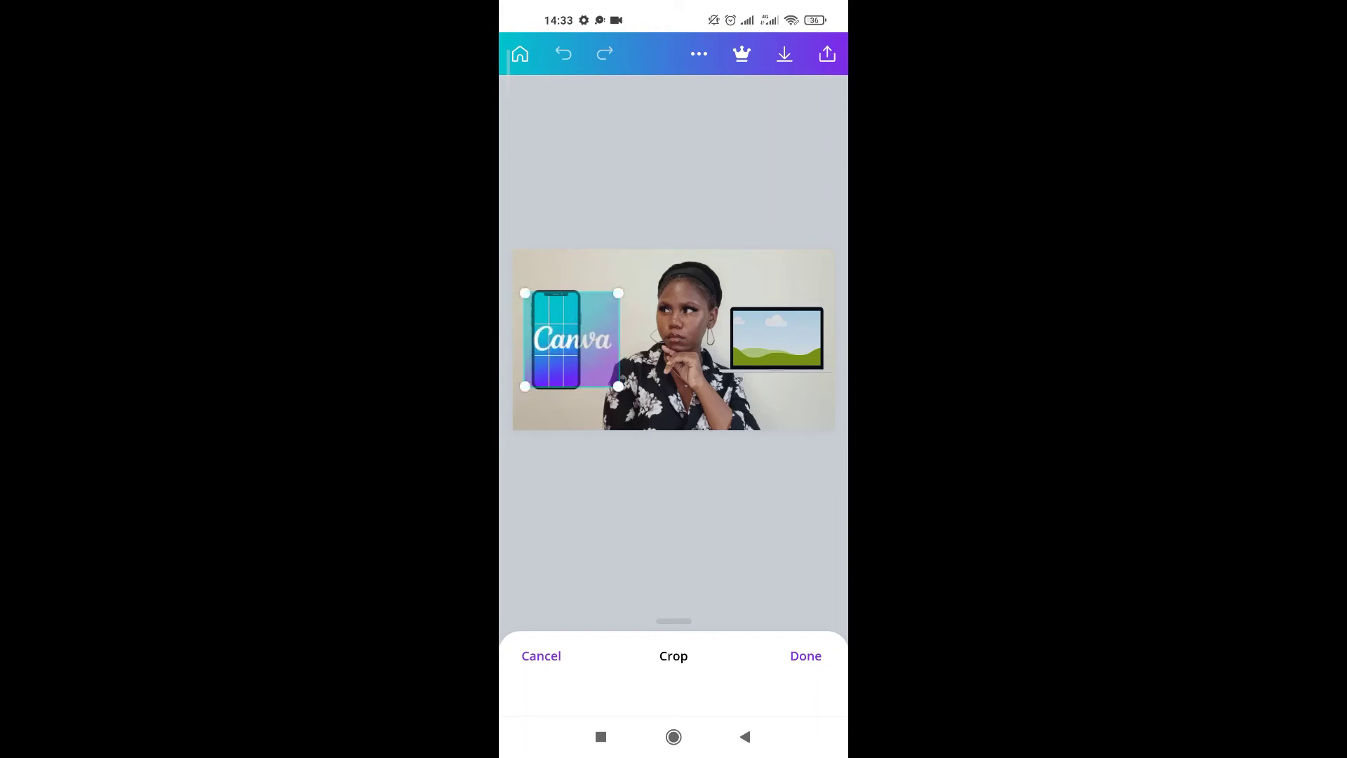
left_click(806, 655)
Step: Fill the laptop frame with the uploaded Canva logo image
left_click(777, 312)
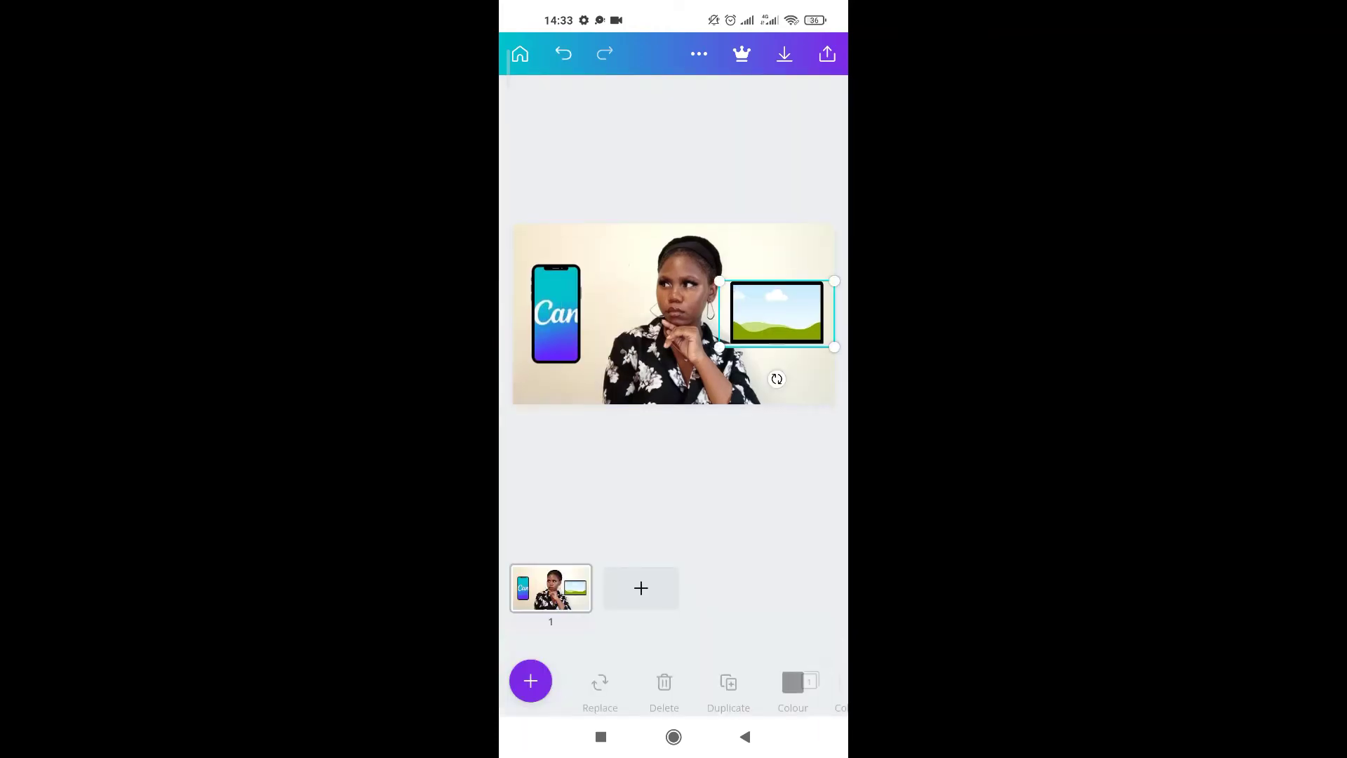
left_click(530, 681)
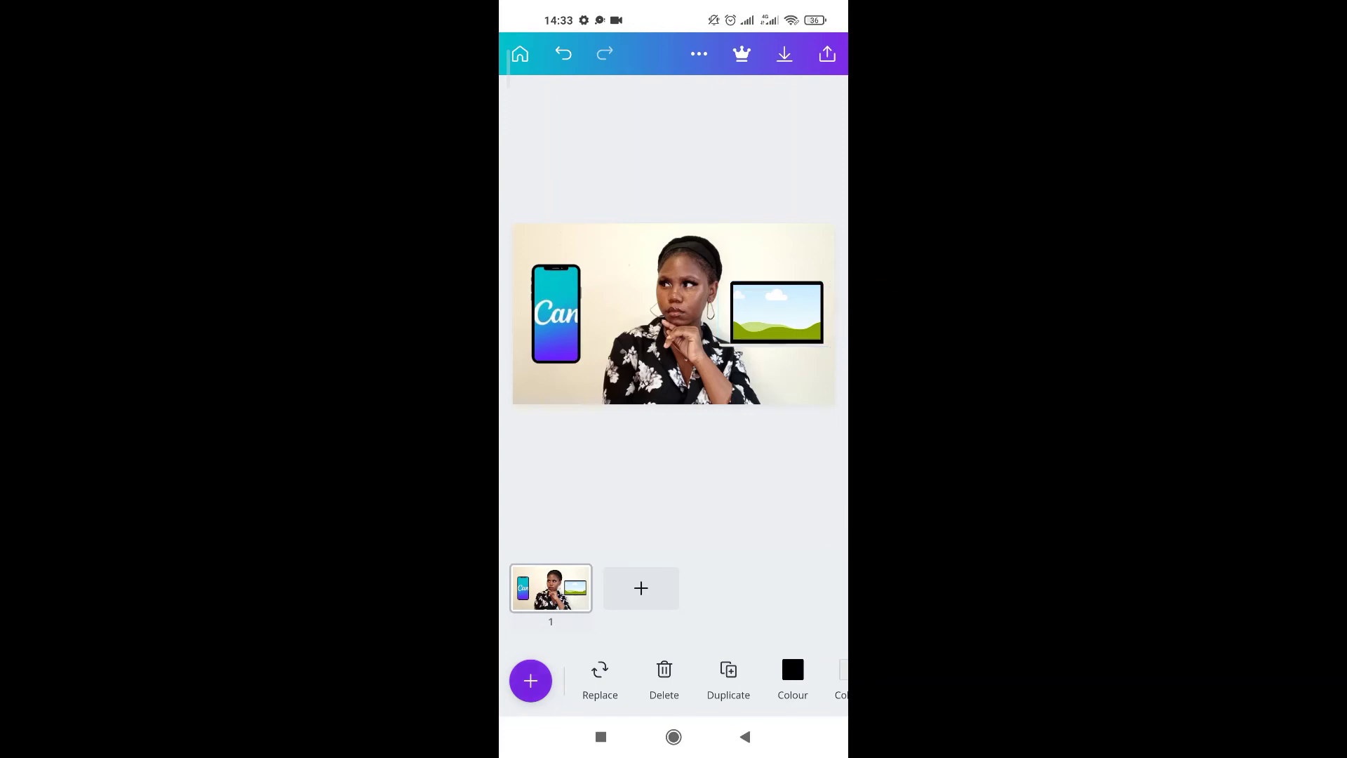
left_click(550, 234)
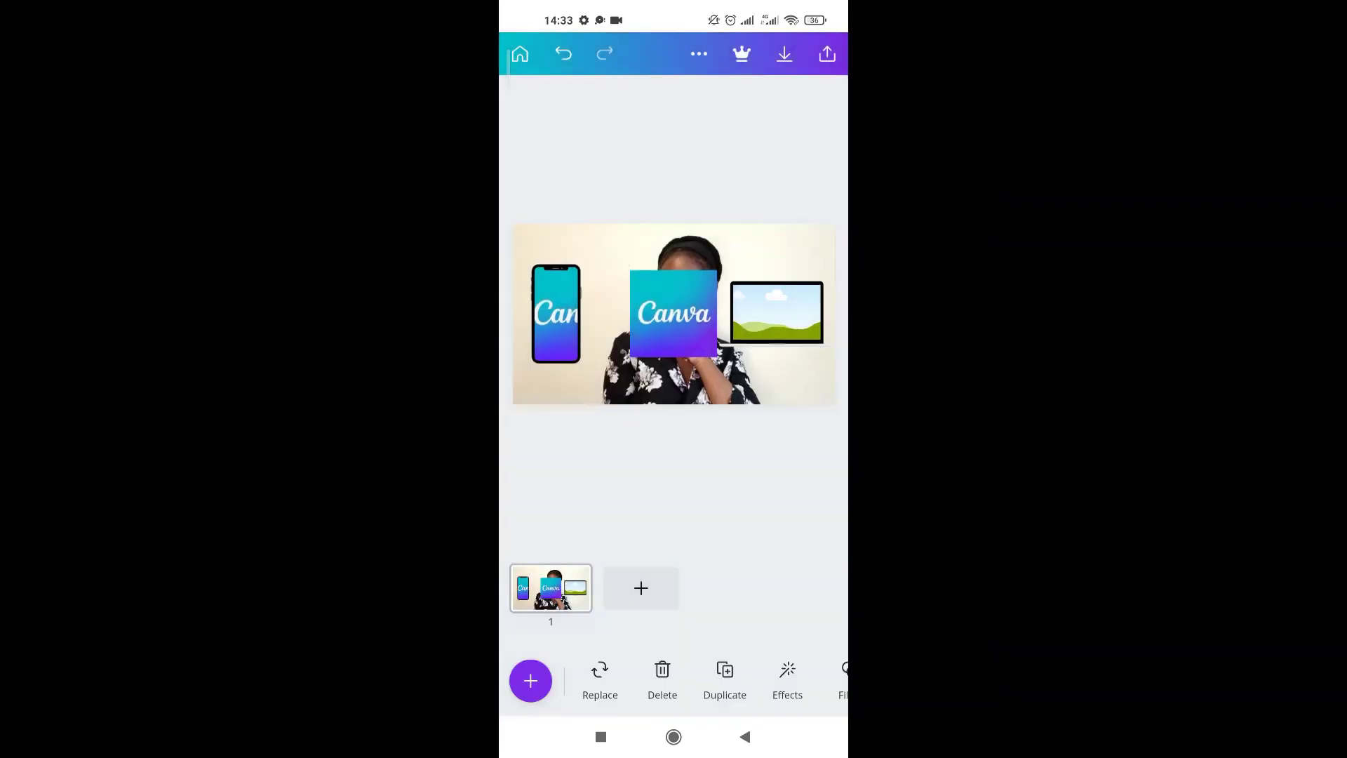
left_click_drag(678, 310, 777, 313)
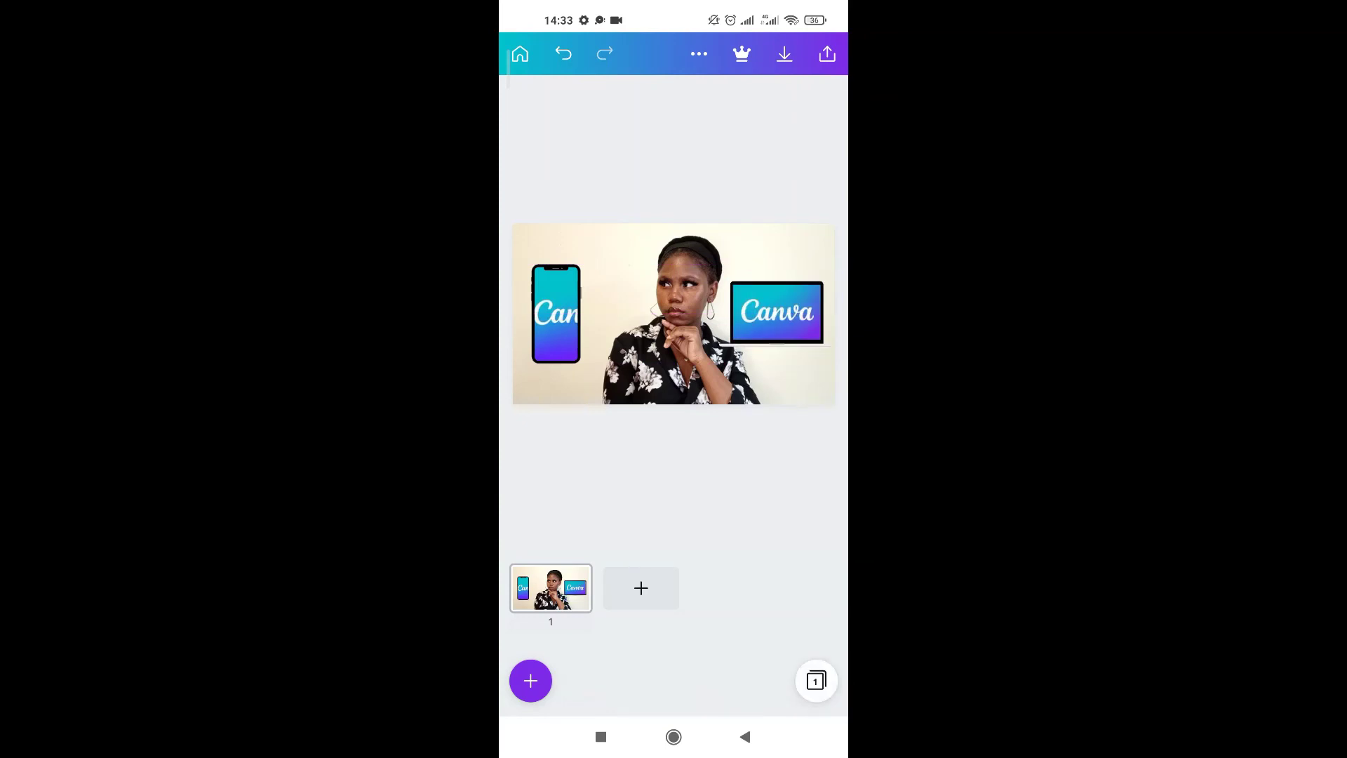
Step: Add a plain straight line to the design and stretch it level across the full width of the thumbnail
left_click(530, 680)
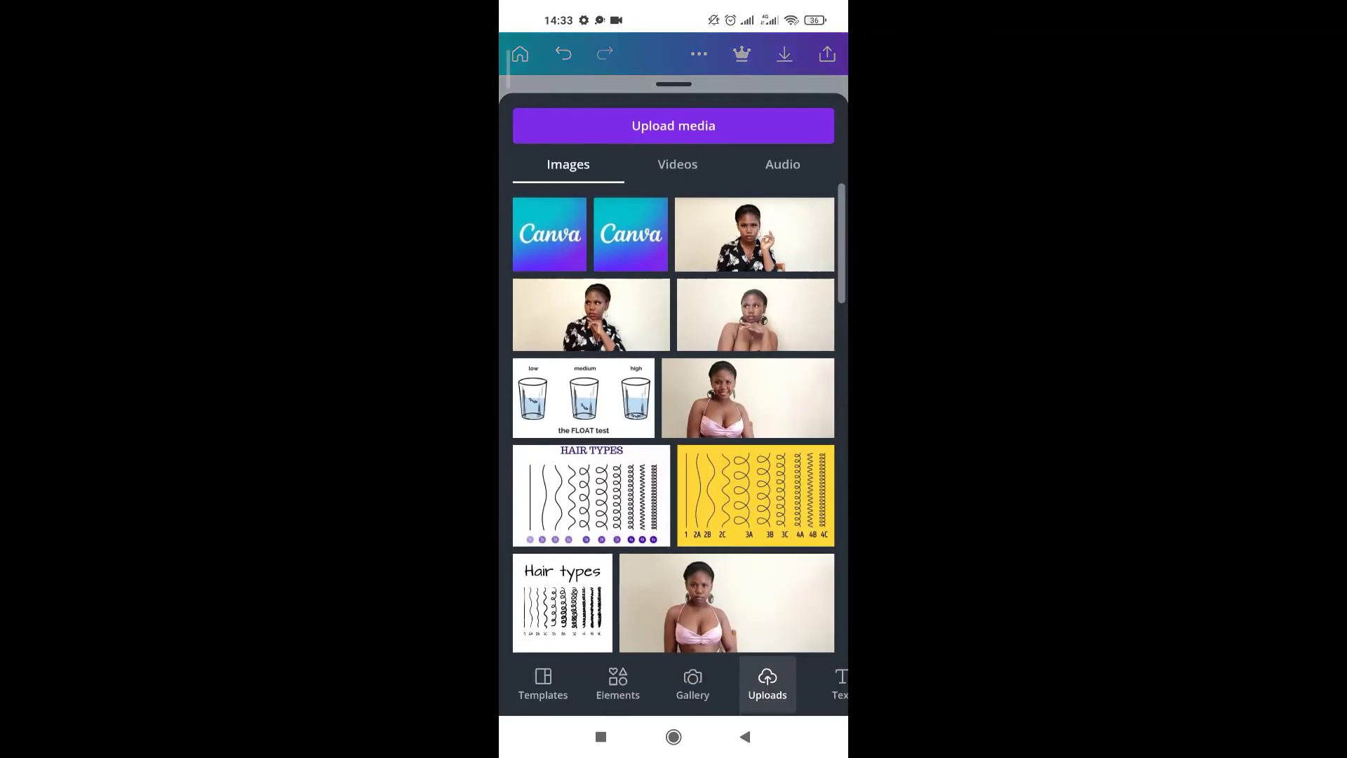
left_click(618, 681)
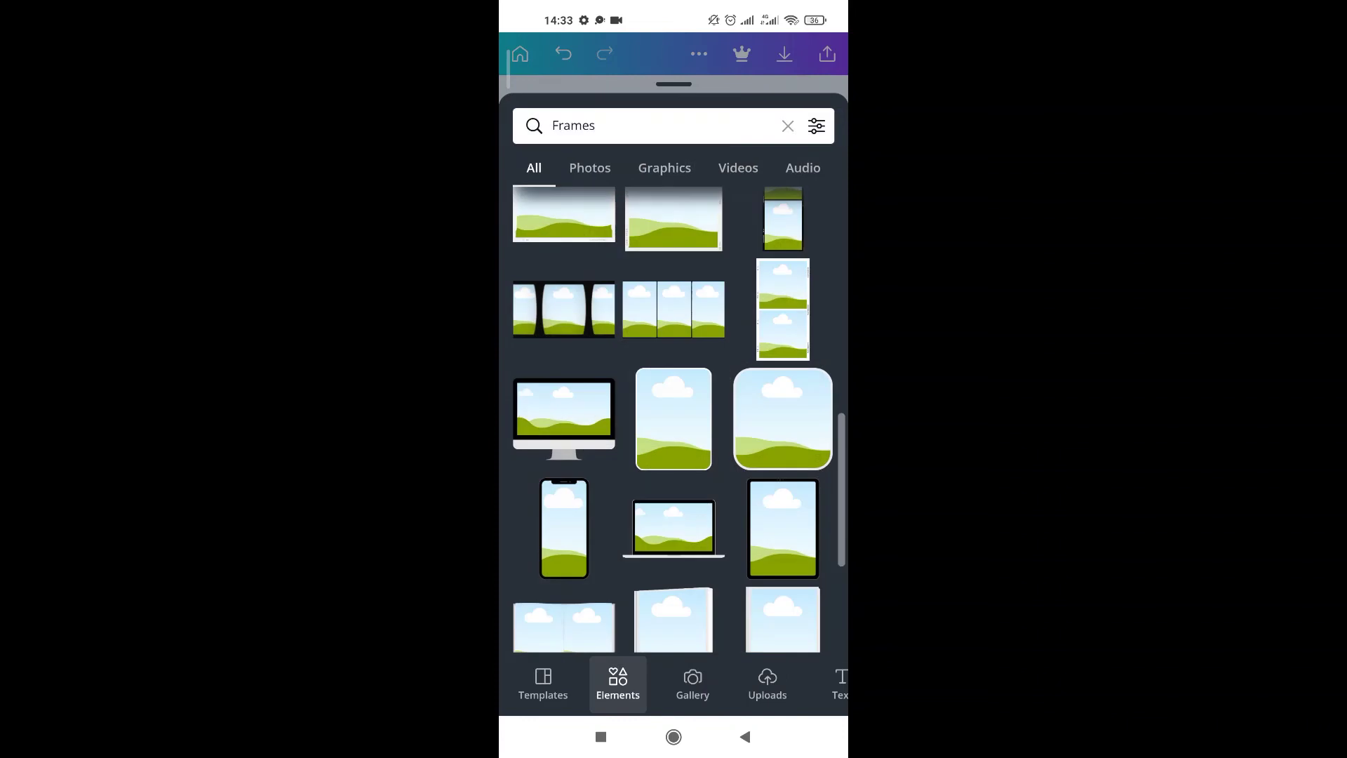
left_click(787, 126)
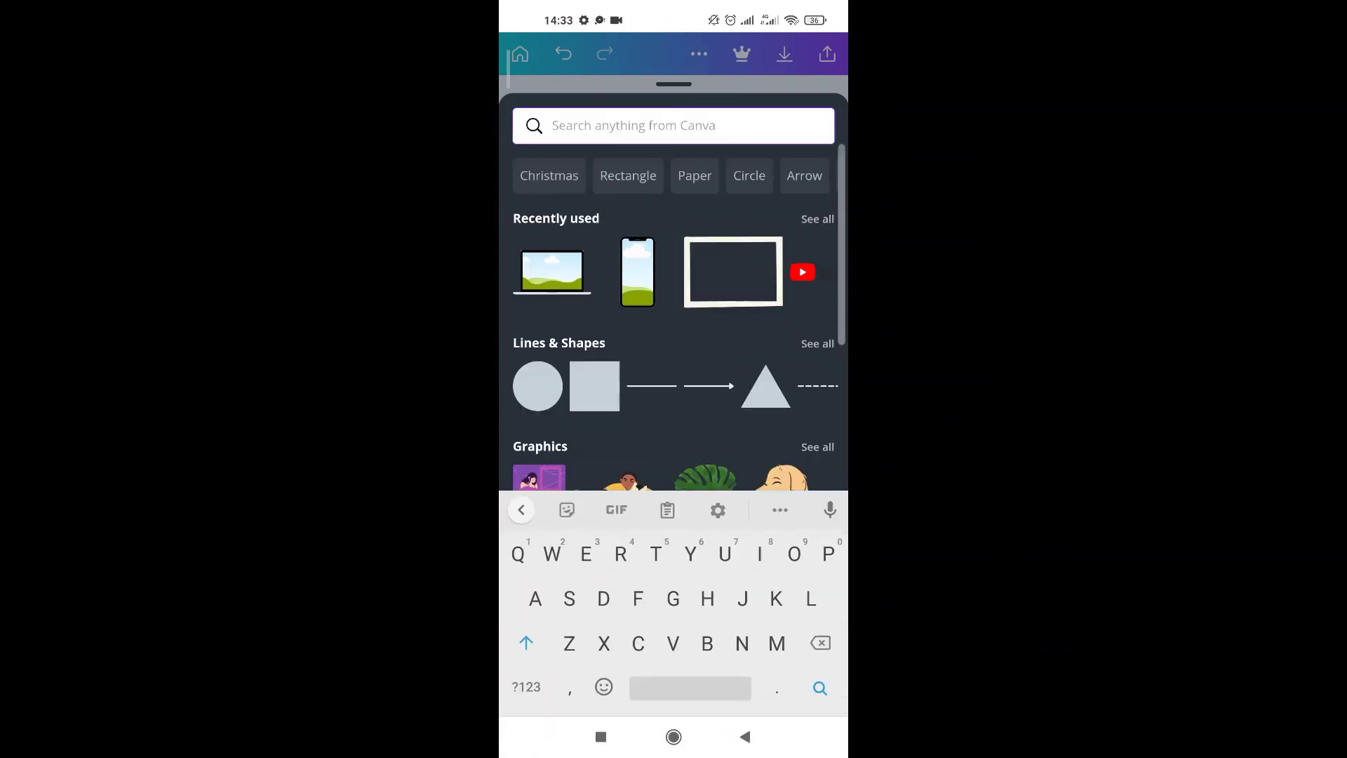
left_click(745, 737)
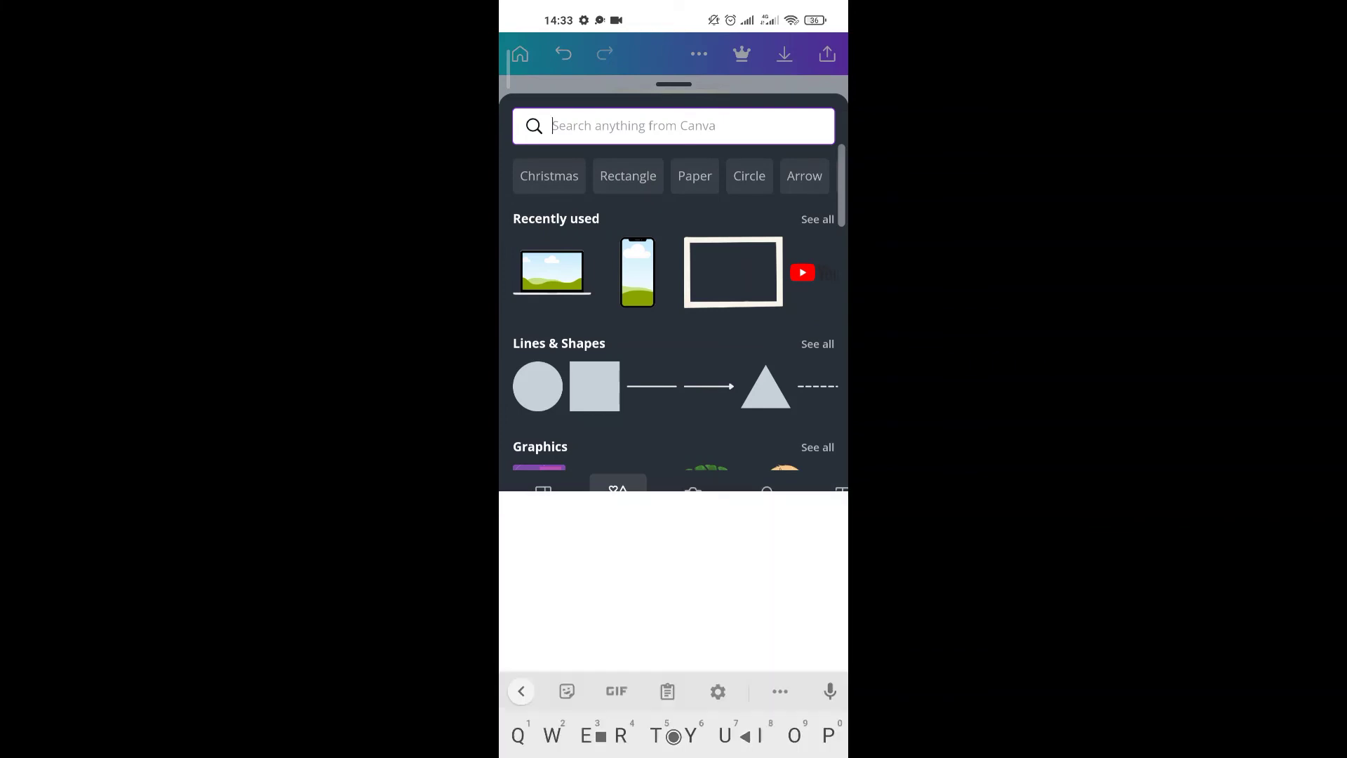
left_click(651, 386)
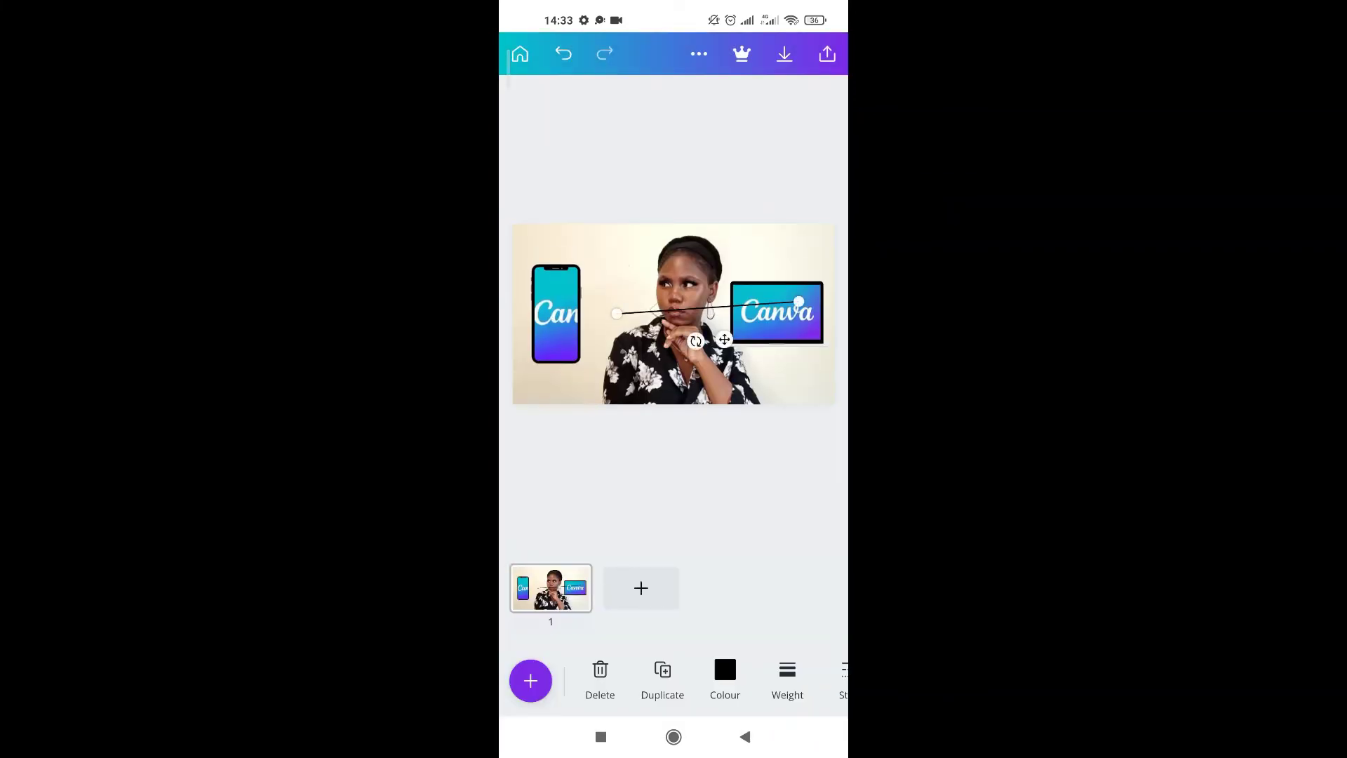
left_click_drag(731, 314, 827, 313)
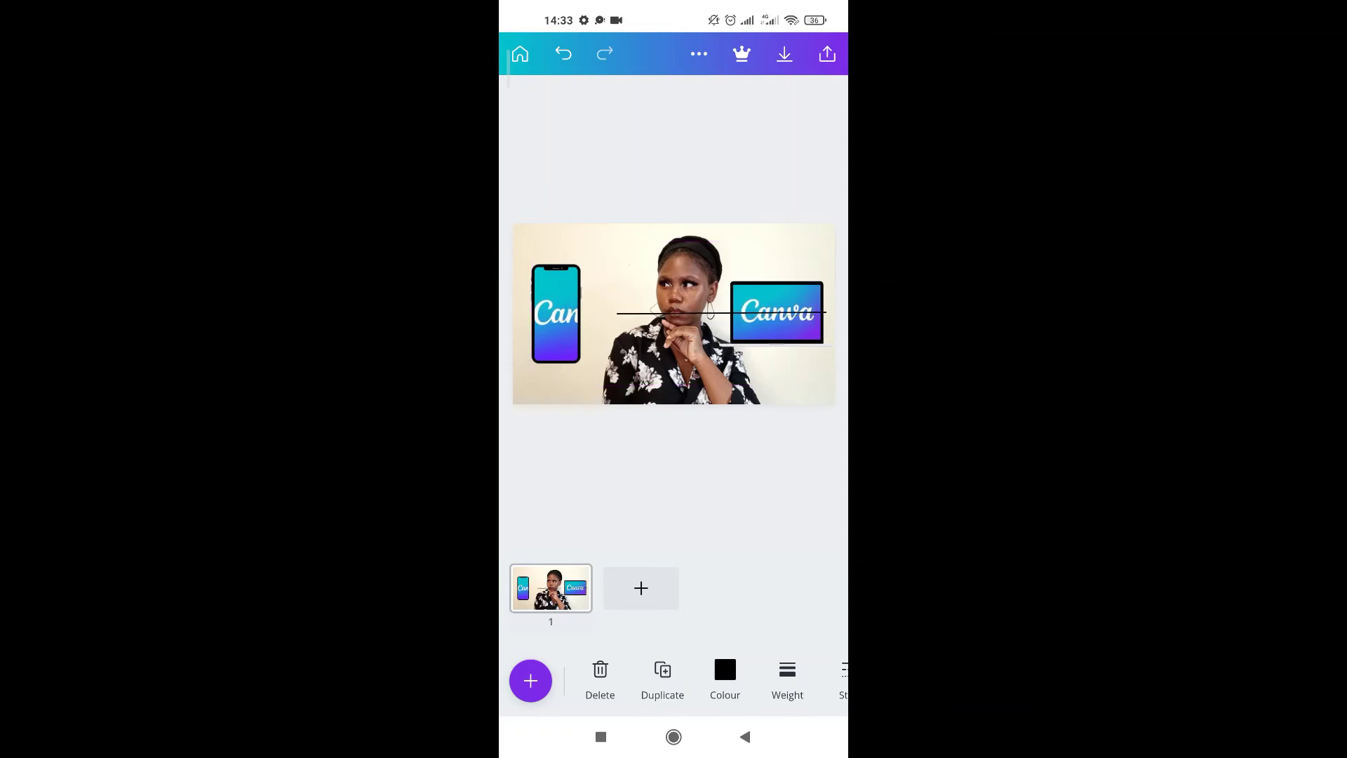
left_click_drag(617, 314, 514, 314)
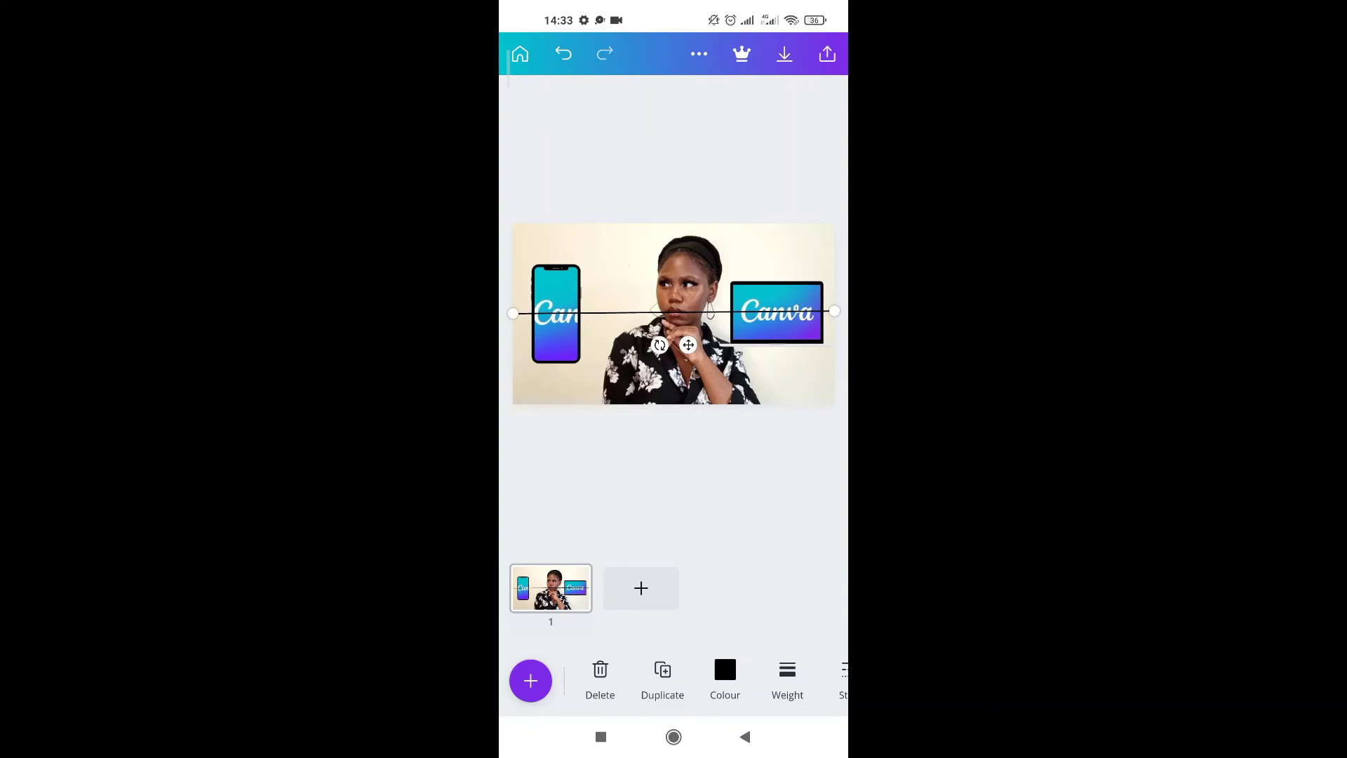
Step: Recolour the line with the purple from the Canva logo's photo colours
left_click(725, 677)
scroll(674, 596, "down", 3)
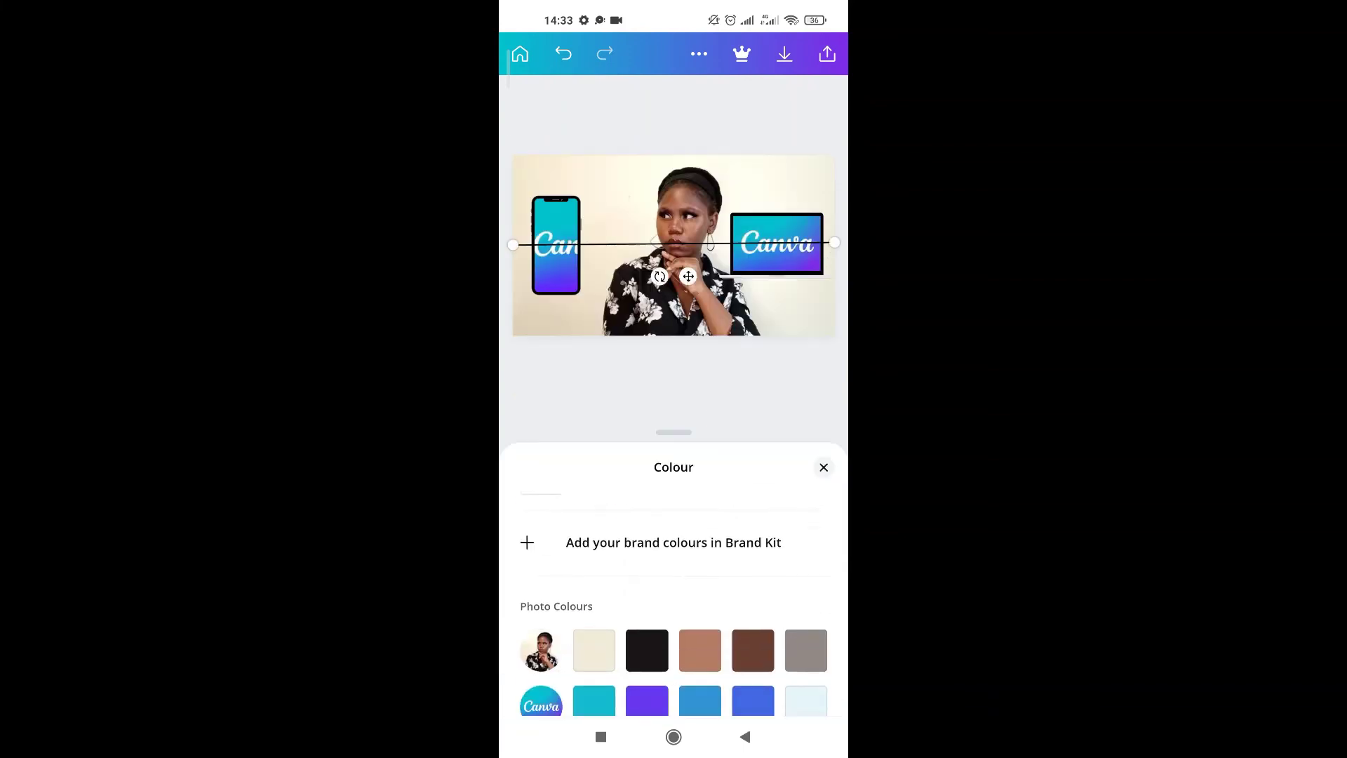
left_click(646, 615)
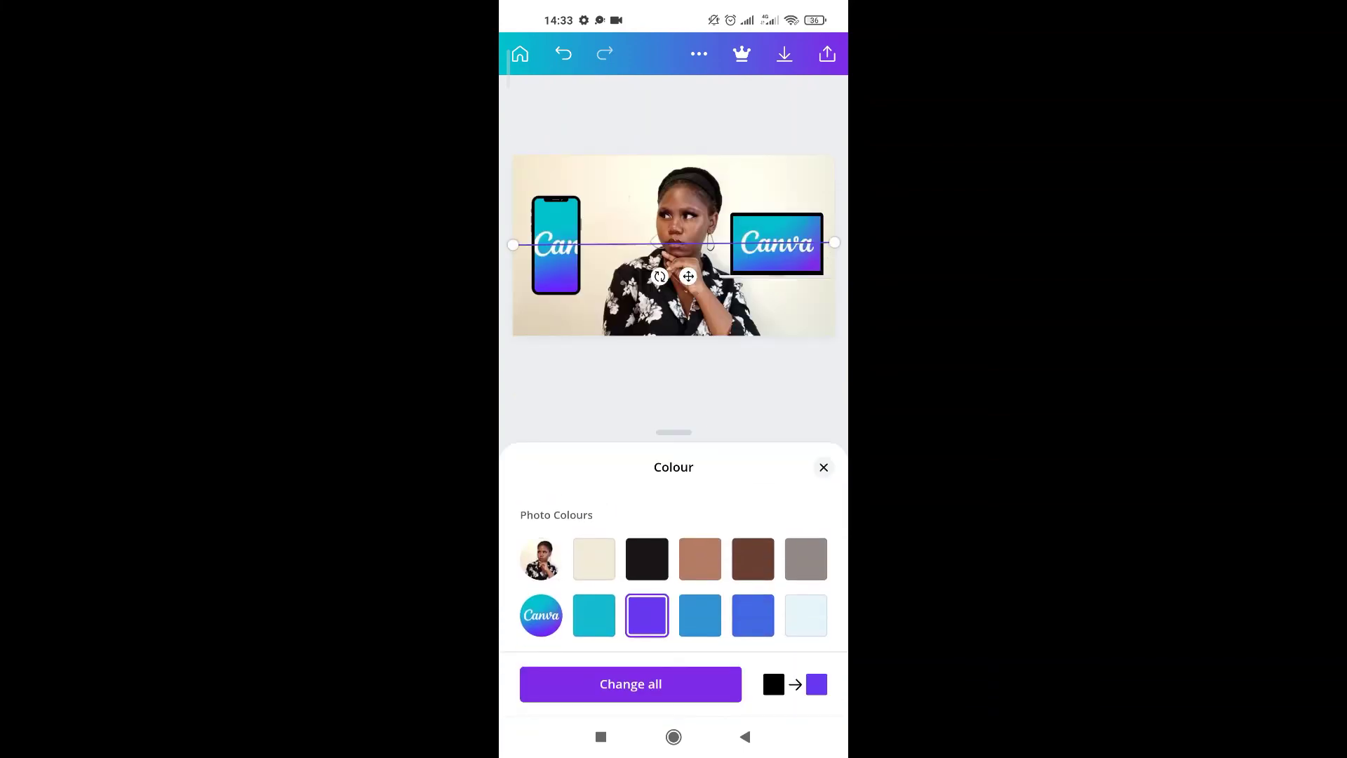
left_click(824, 468)
Step: Set the purple line's weight to 34 and place the line along the thumbnail's upper edge
left_click_drag(772, 677, 716, 678)
left_click(731, 674)
left_click_drag(600, 684, 660, 684)
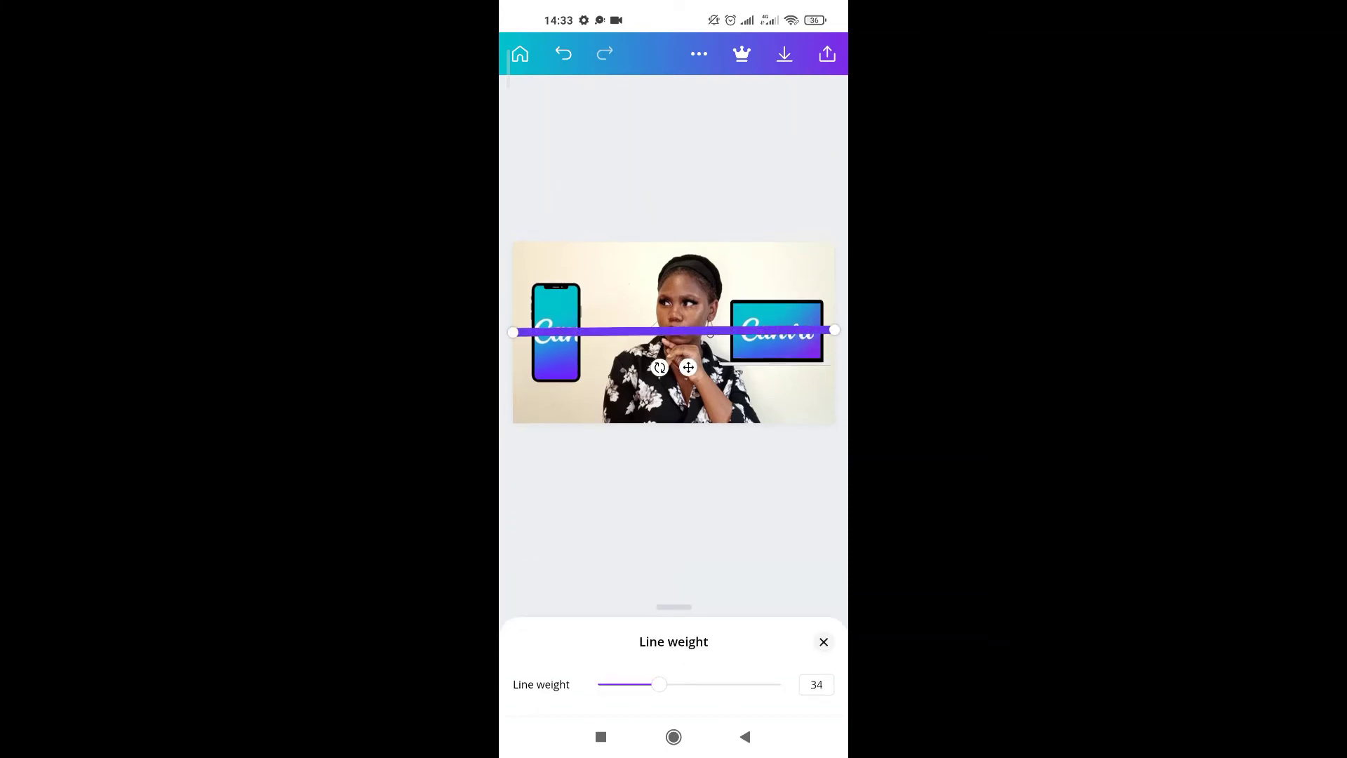
left_click_drag(688, 367, 679, 282)
left_click(824, 641)
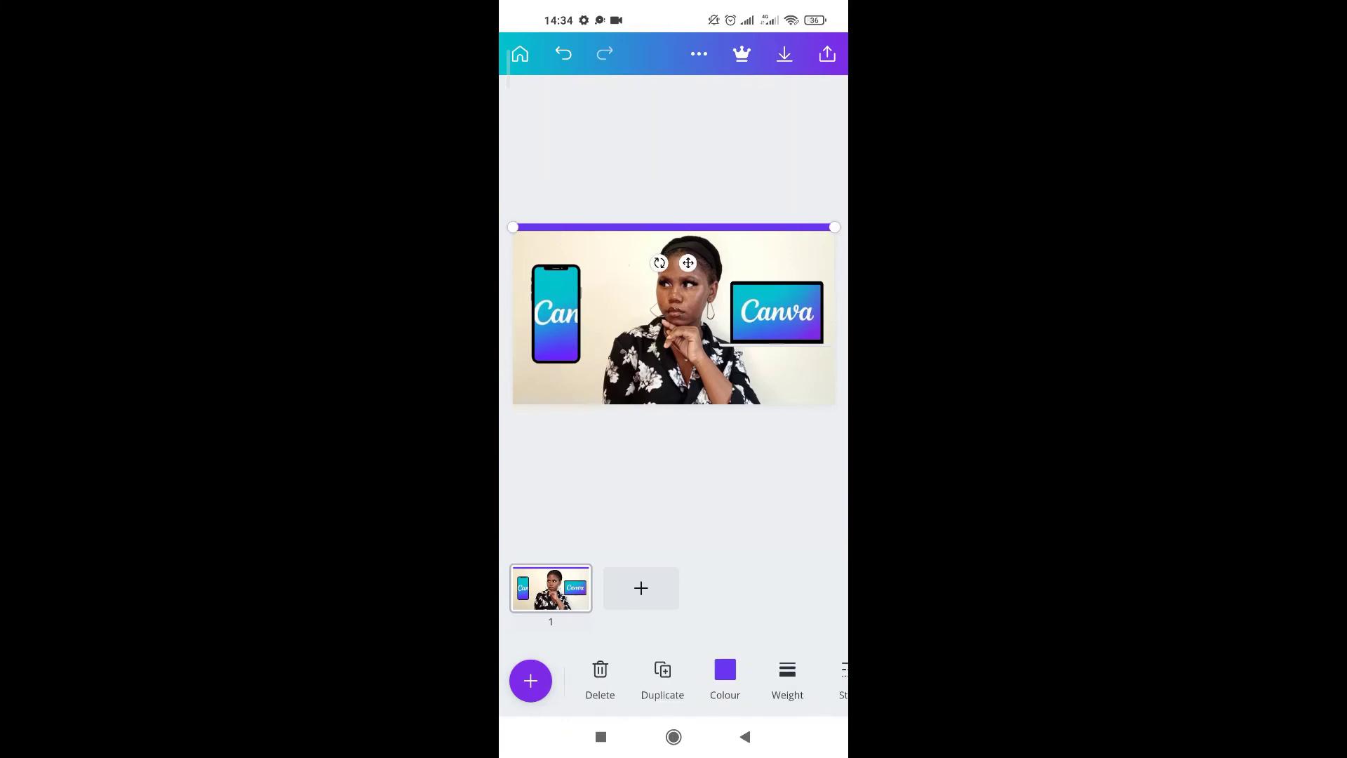
Step: Place a duplicate of the purple line along the thumbnail's lower edge
left_click_drag(687, 262, 691, 436)
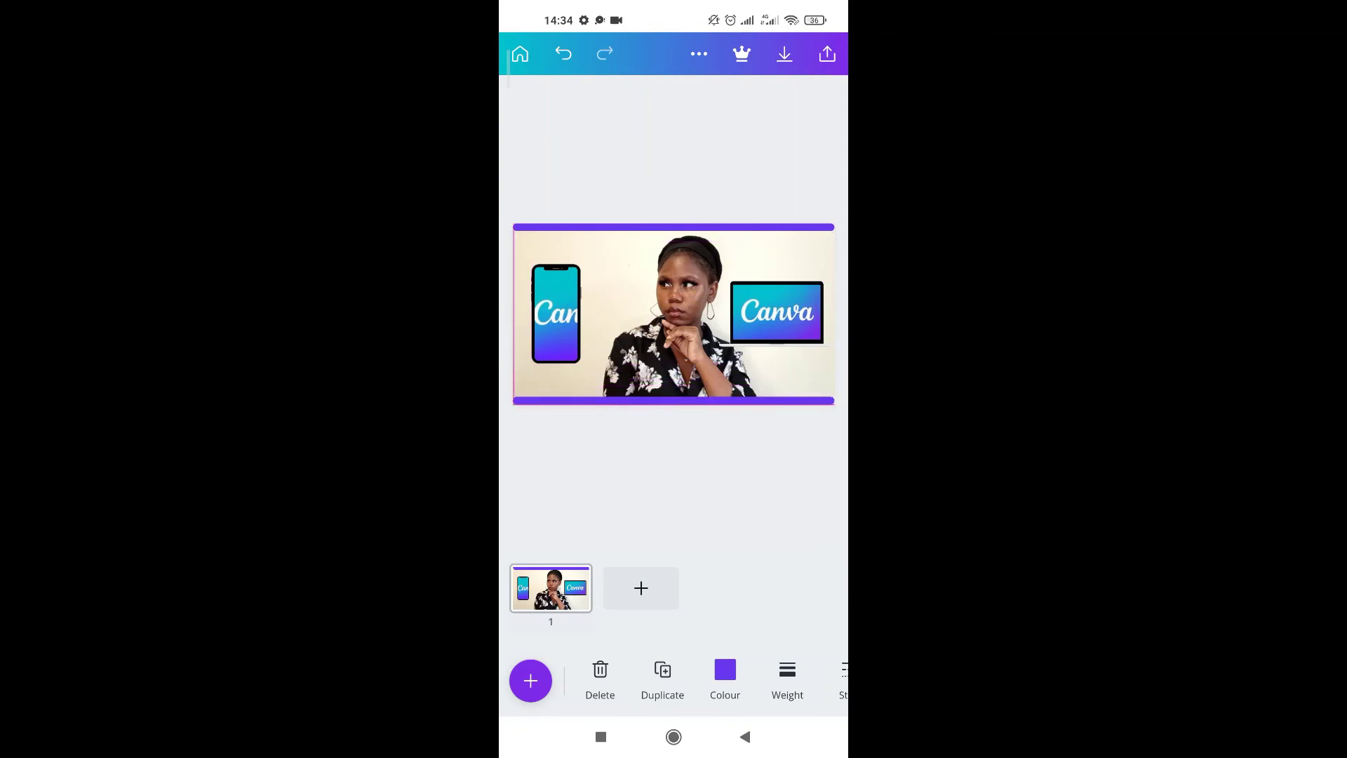
left_click(725, 678)
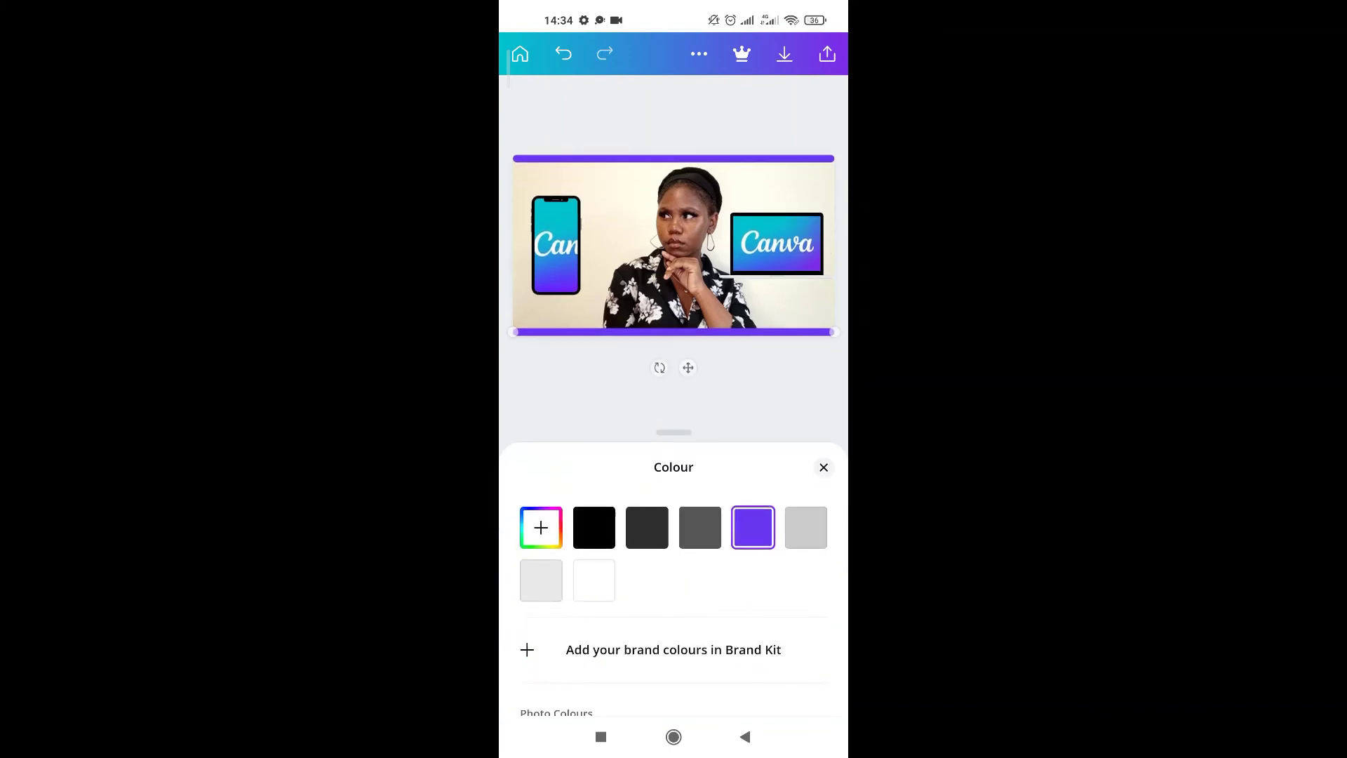
left_click(824, 466)
Step: Duplicate the purple line upright along the thumbnail's right and left edges to complete the border
left_click(662, 677)
left_click_drag(693, 439, 831, 313)
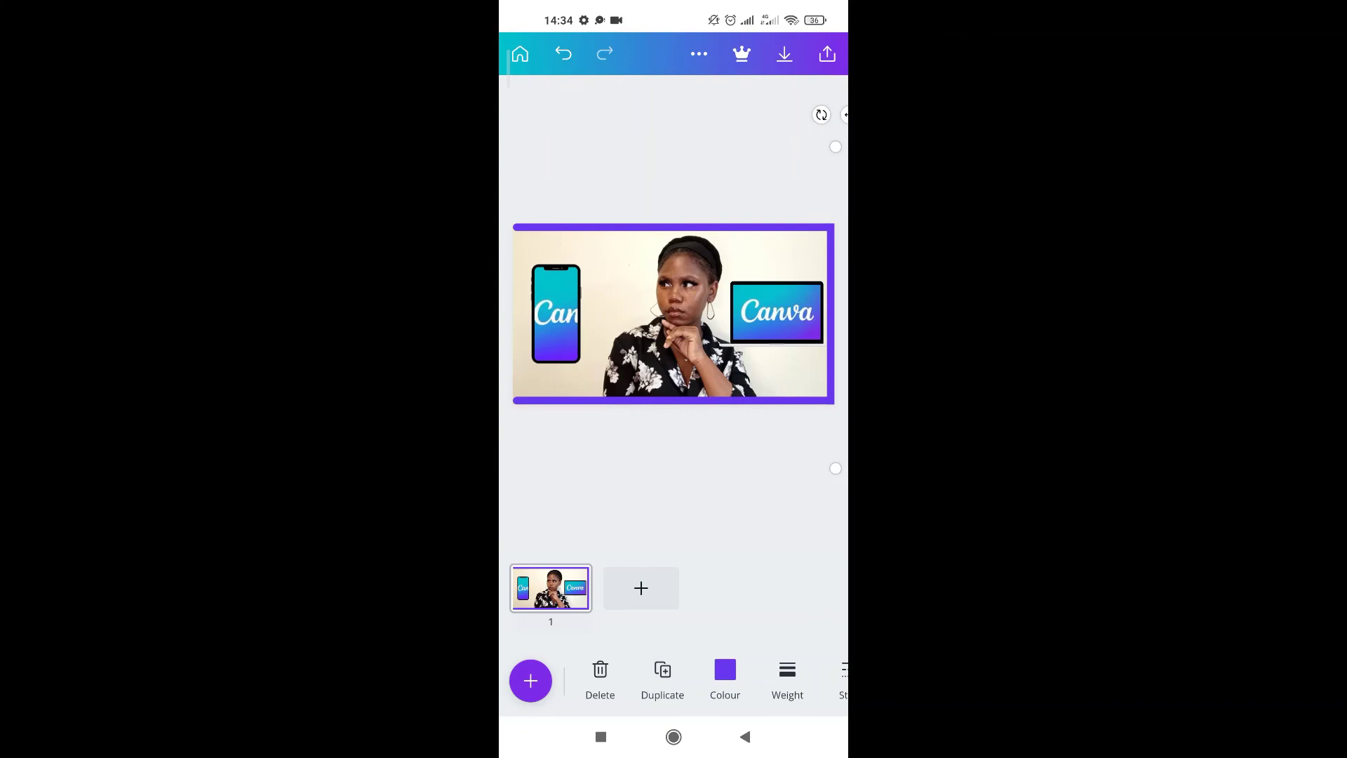
left_click_drag(832, 314, 517, 314)
left_click(674, 477)
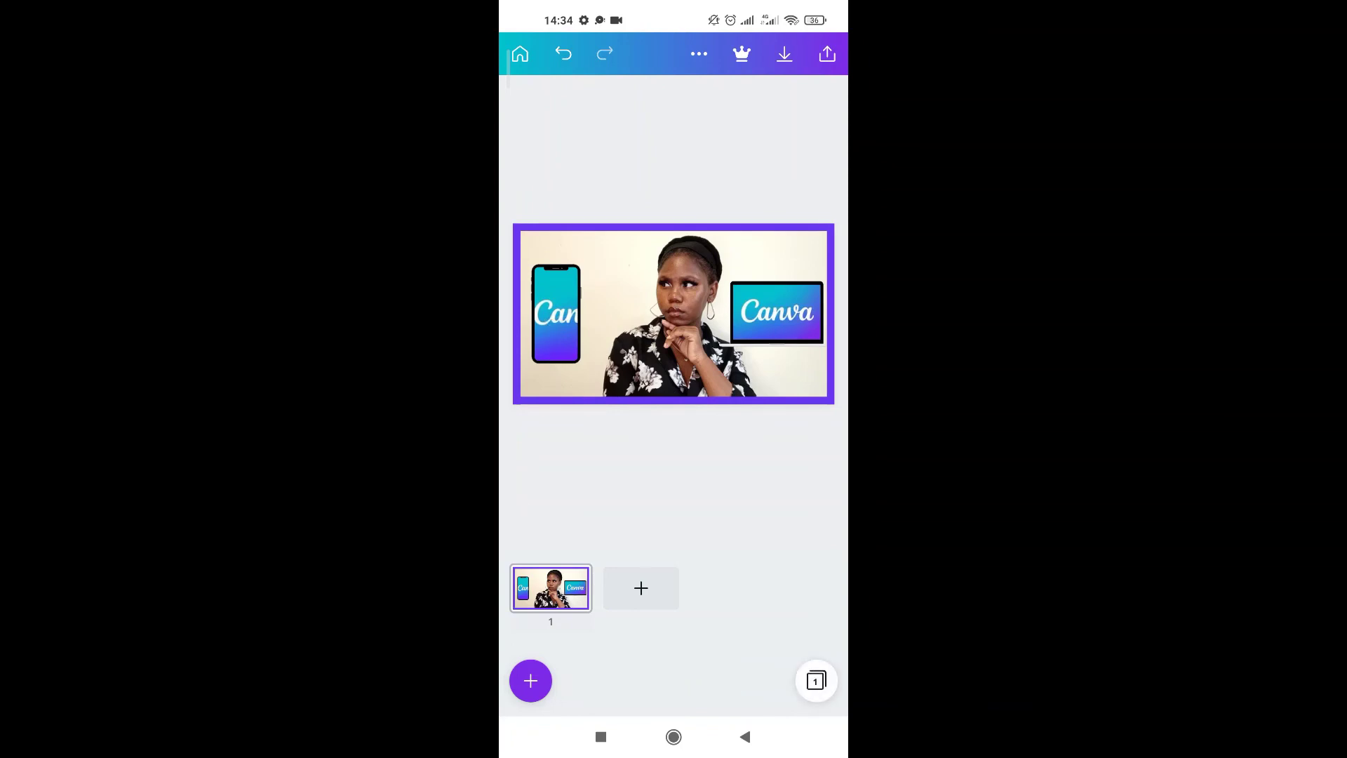
Step: Add the recently used pink neon "GLOW" text style to the thumbnail
left_click(531, 681)
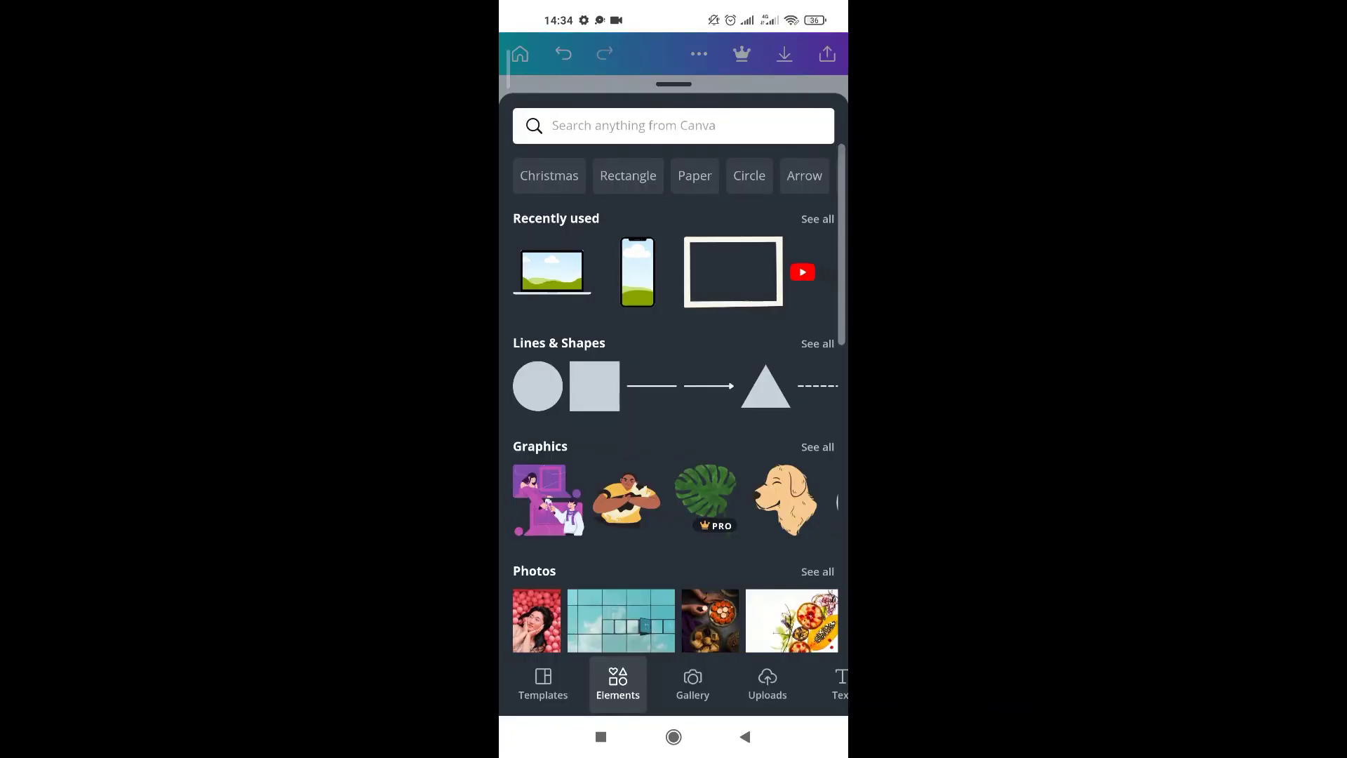
left_click_drag(772, 685, 584, 684)
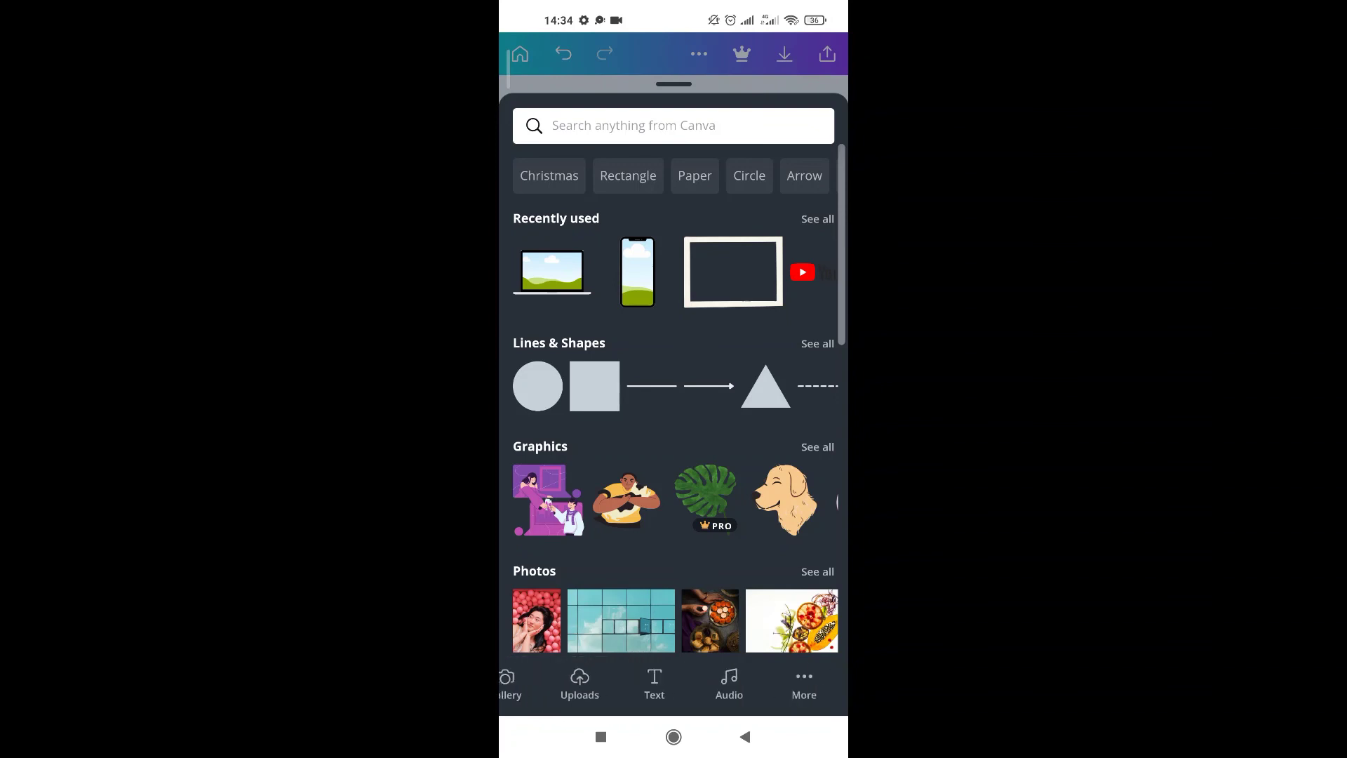
left_click(655, 684)
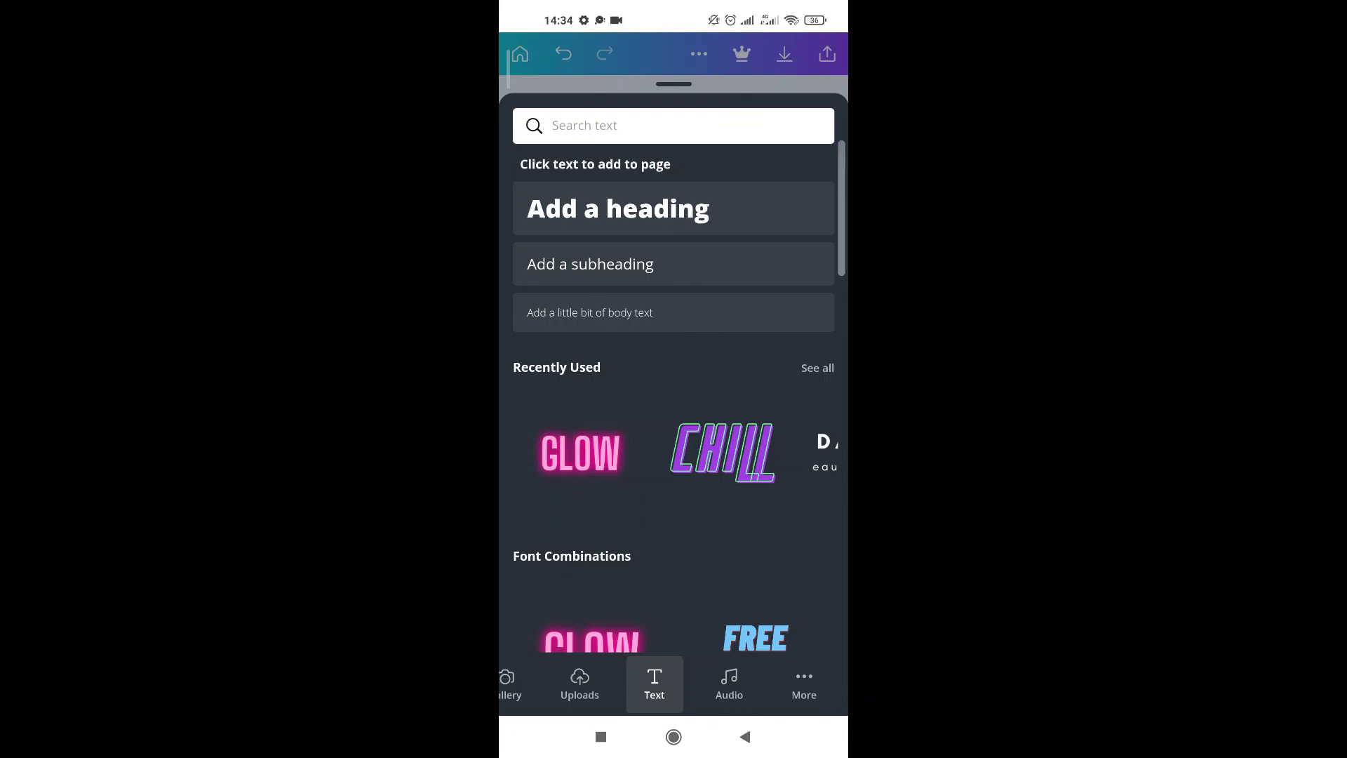
left_click(580, 453)
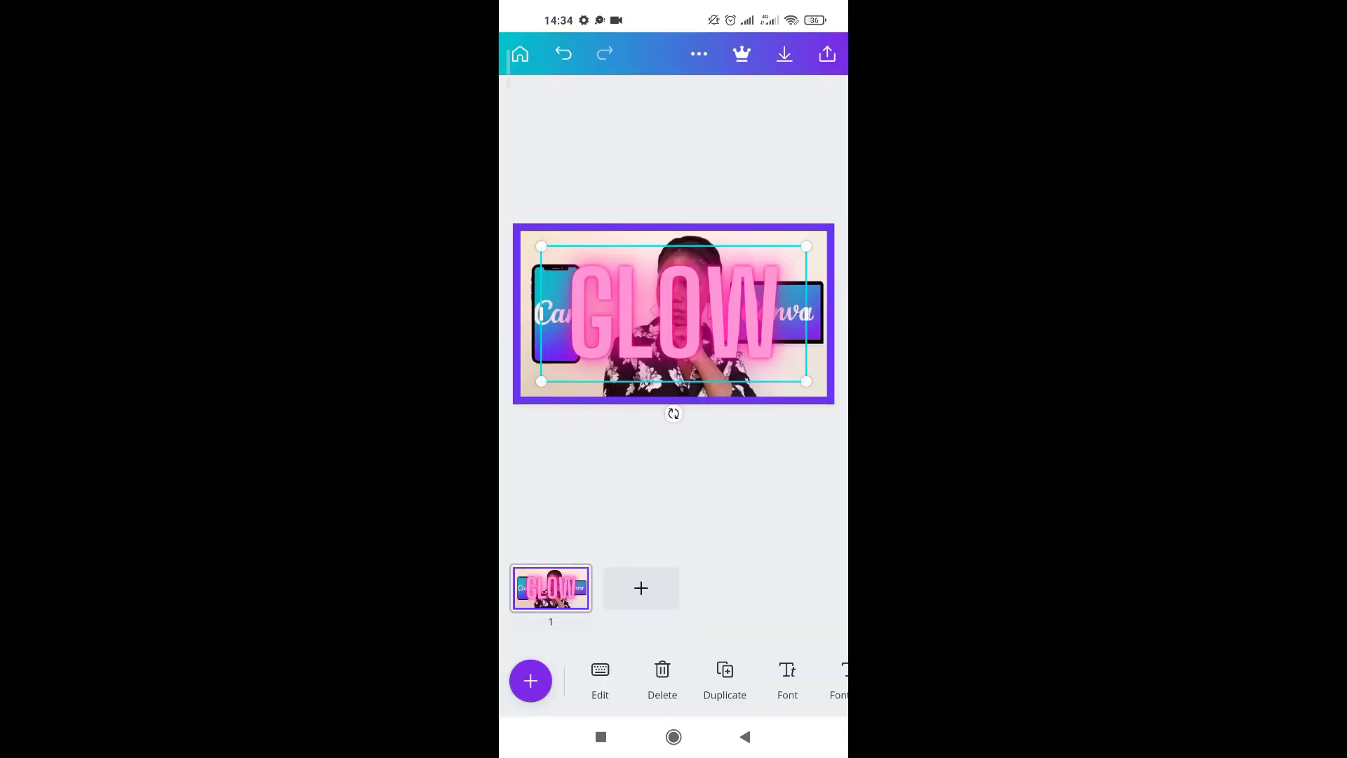
Step: Clear the placeholder word "GLOW" from the neon text box
left_click(704, 312)
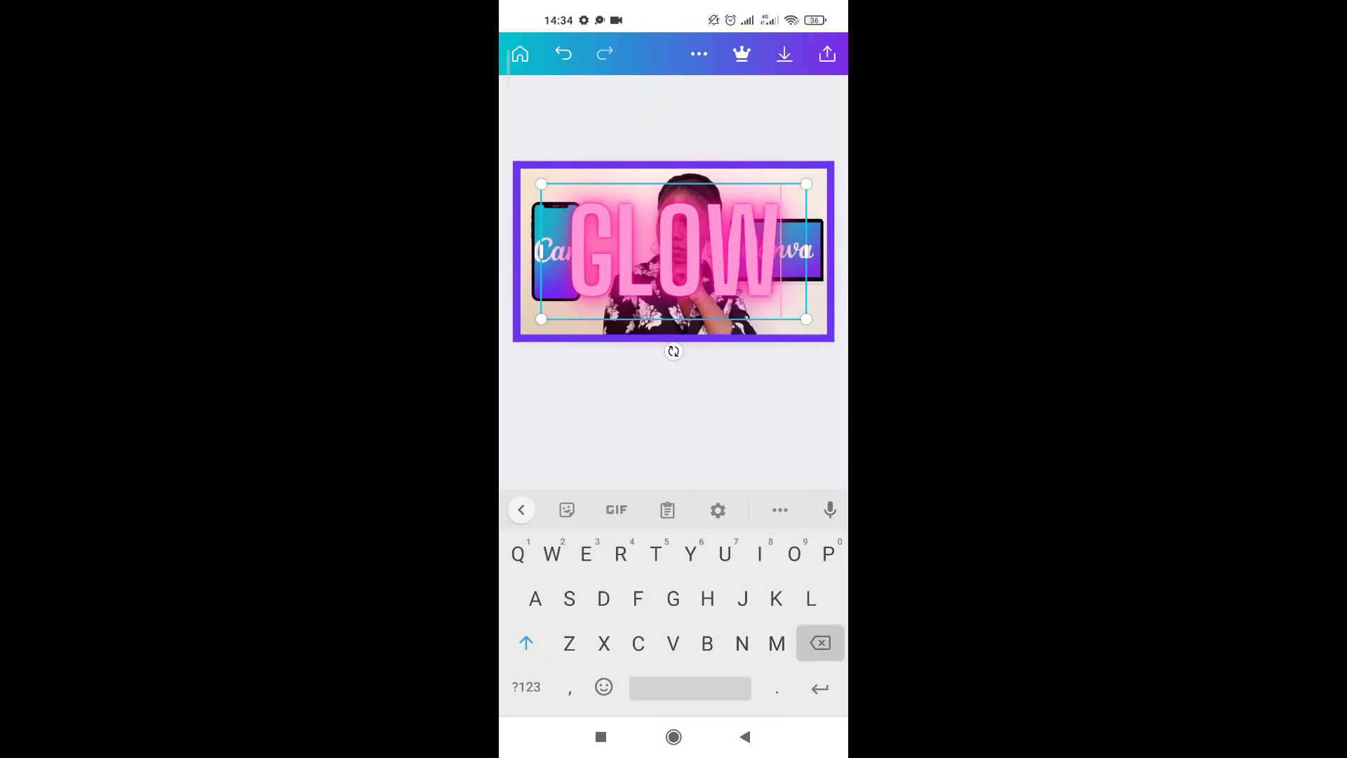
key("BackSpace")
key("BackSpace")
key("BackSpace")
key("BackSpace")
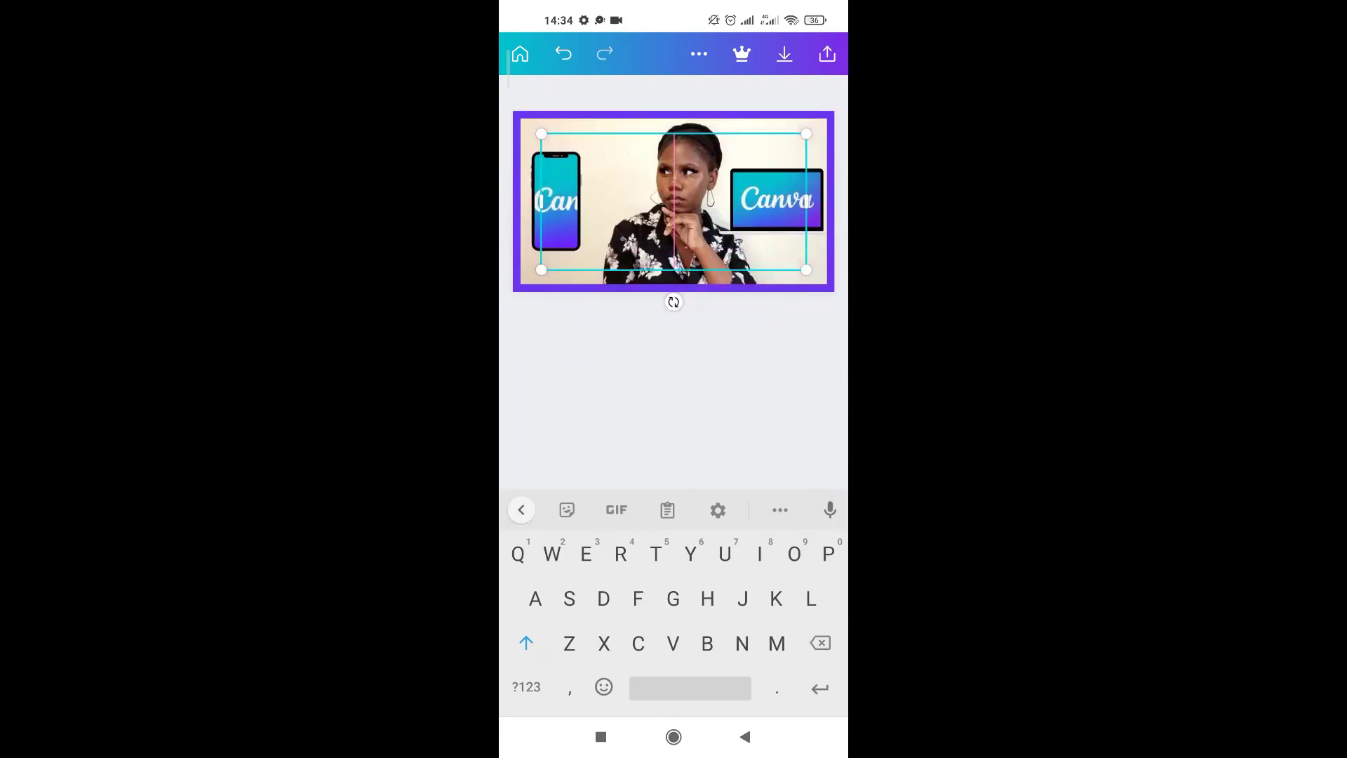
key("BackSpace")
type("How tovr")
key("BackSpace")
key("BackSpace")
key("BackSpace")
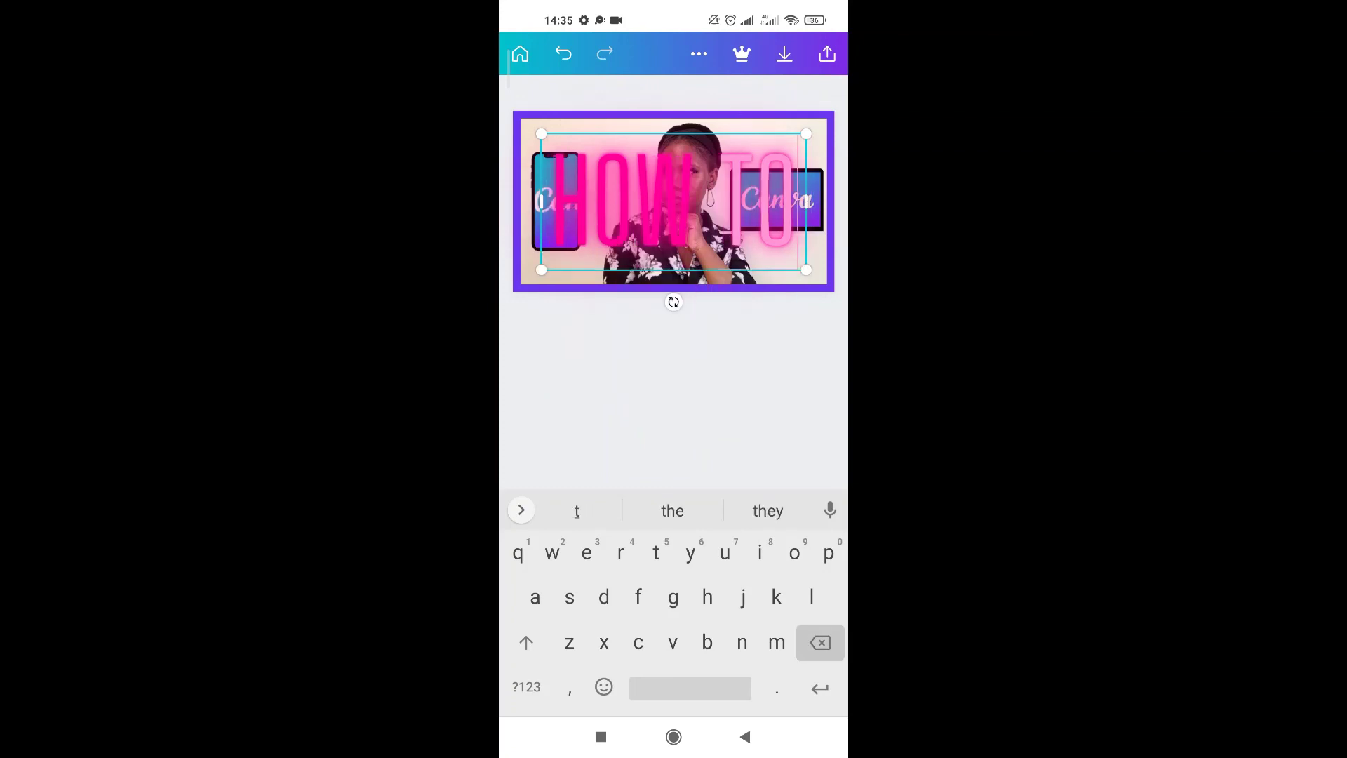
key("BackSpace")
key("BackSpace")
key("BackSpace")
key("BackSpace")
key("BackSpace")
key("BackSpace")
type("How to")
left_click(695, 204)
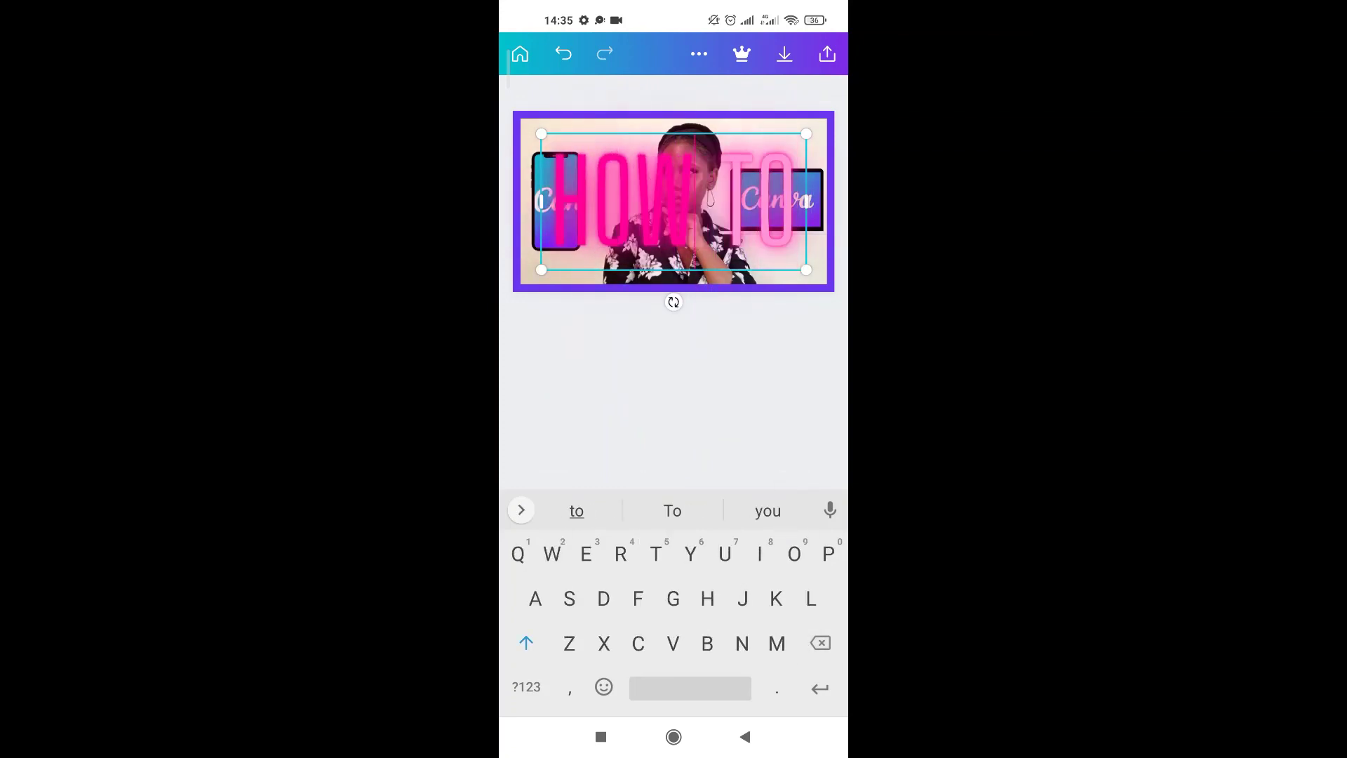
key("BackSpace")
key("BackSpace")
key("BackSpace")
left_click(722, 200)
key("BackSpace")
type("h")
key("BackSpace")
key("BackSpace")
Step: Enter "How to create thumbnails on canva" in the neon text box
type("How to create thum")
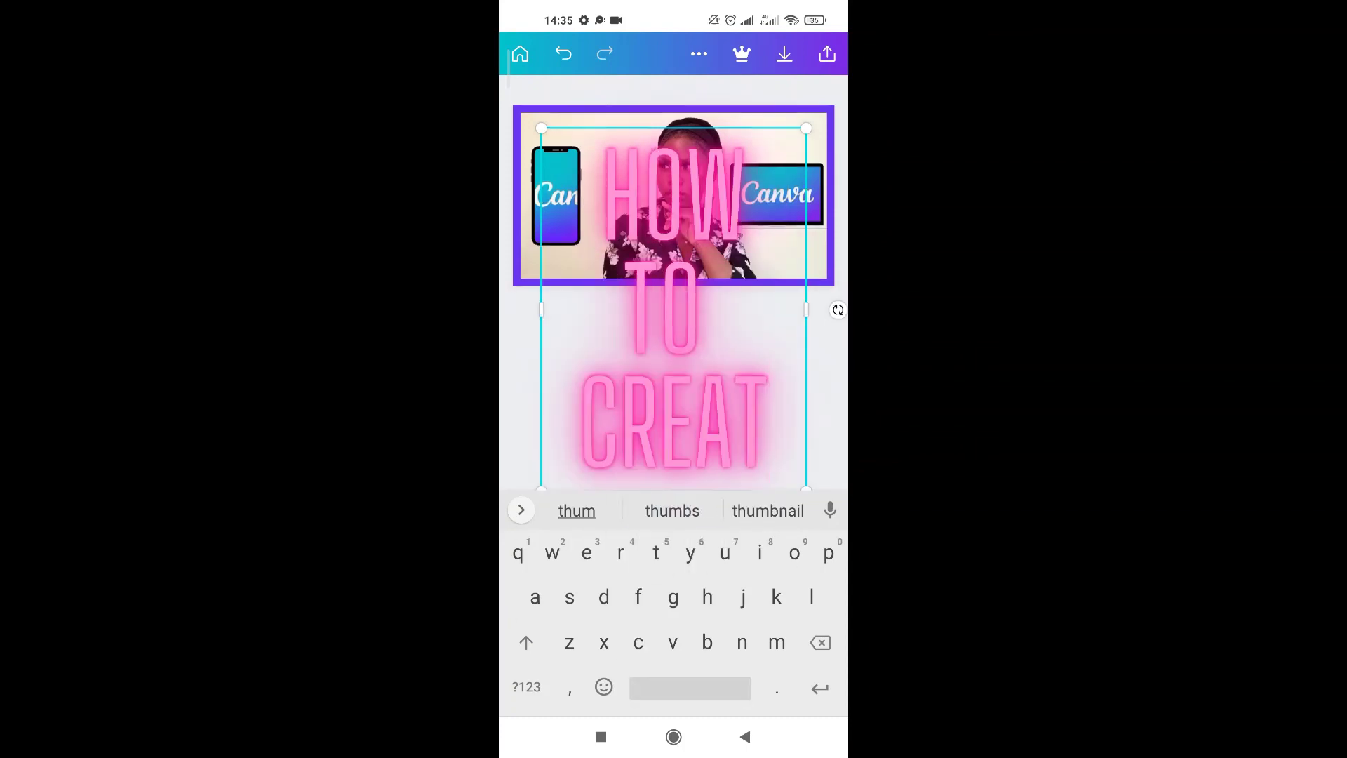
type("bns")
key("BackSpace")
type("ails of ca")
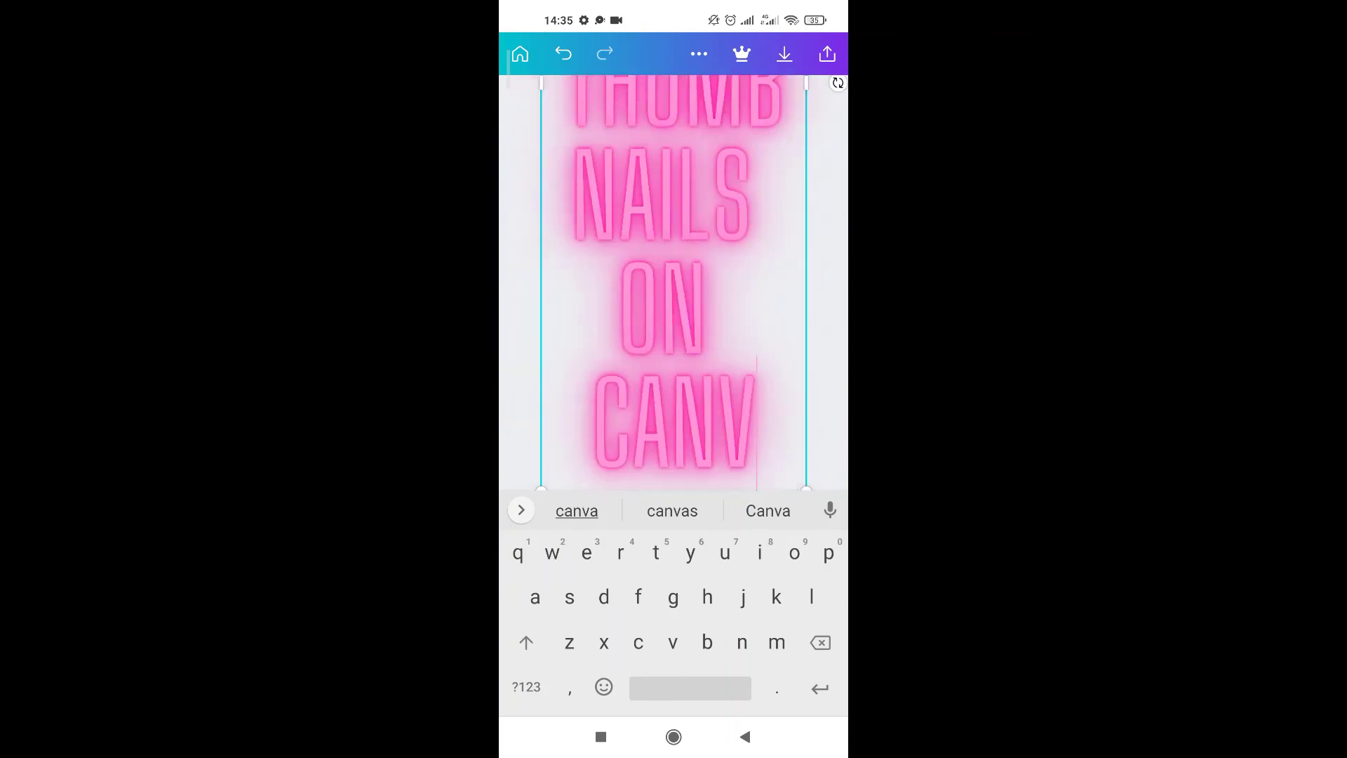
left_click(745, 737)
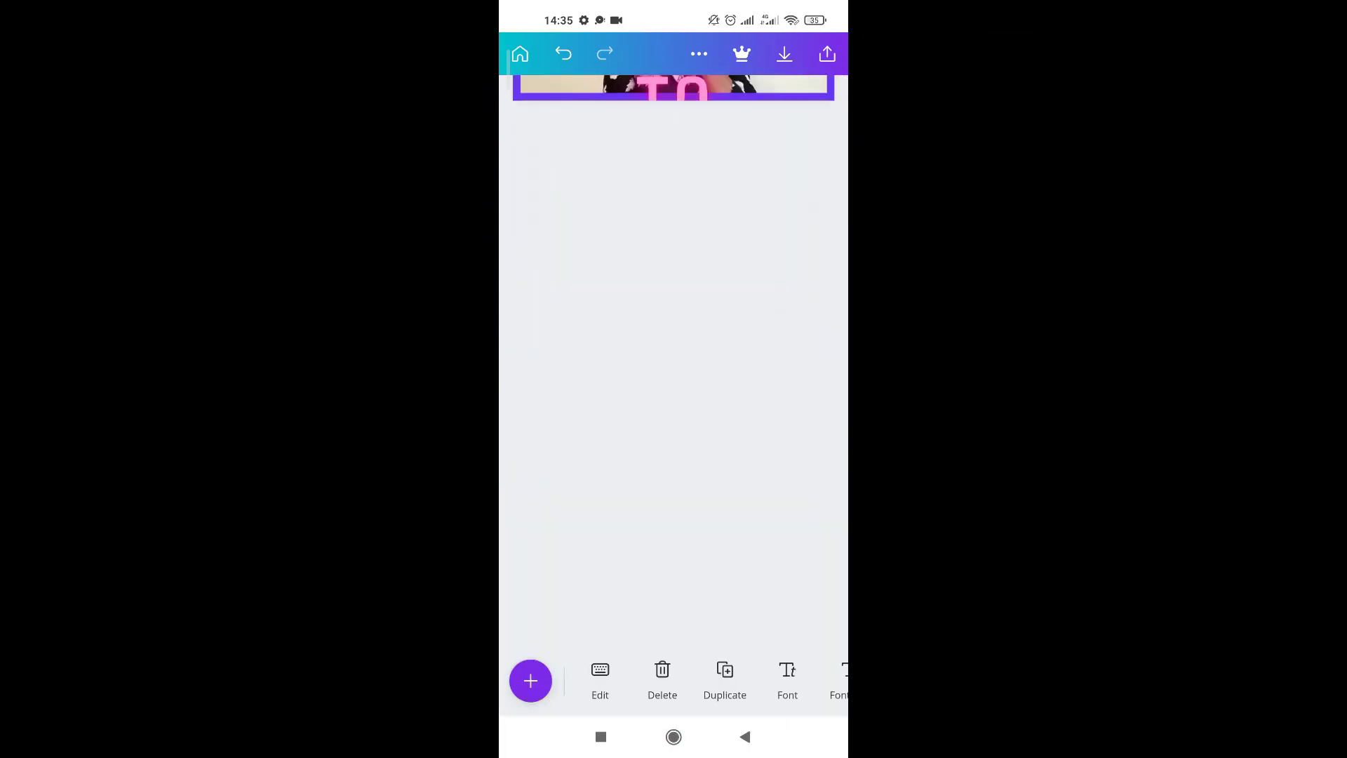
Step: Reduce the neon title's font size until it fits on one line inside the border, and position it along the thumbnail's lower edge
scroll(702, 681, "right", 4)
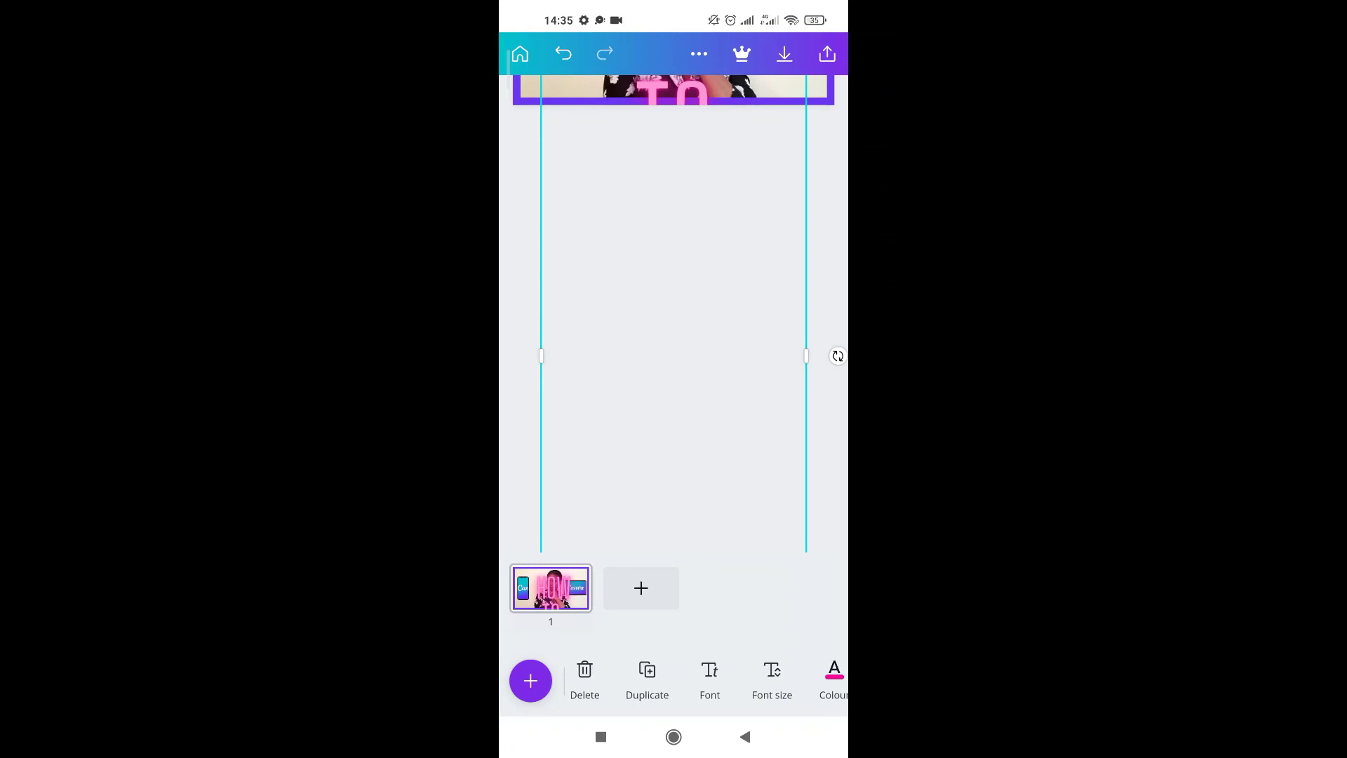
left_click(605, 680)
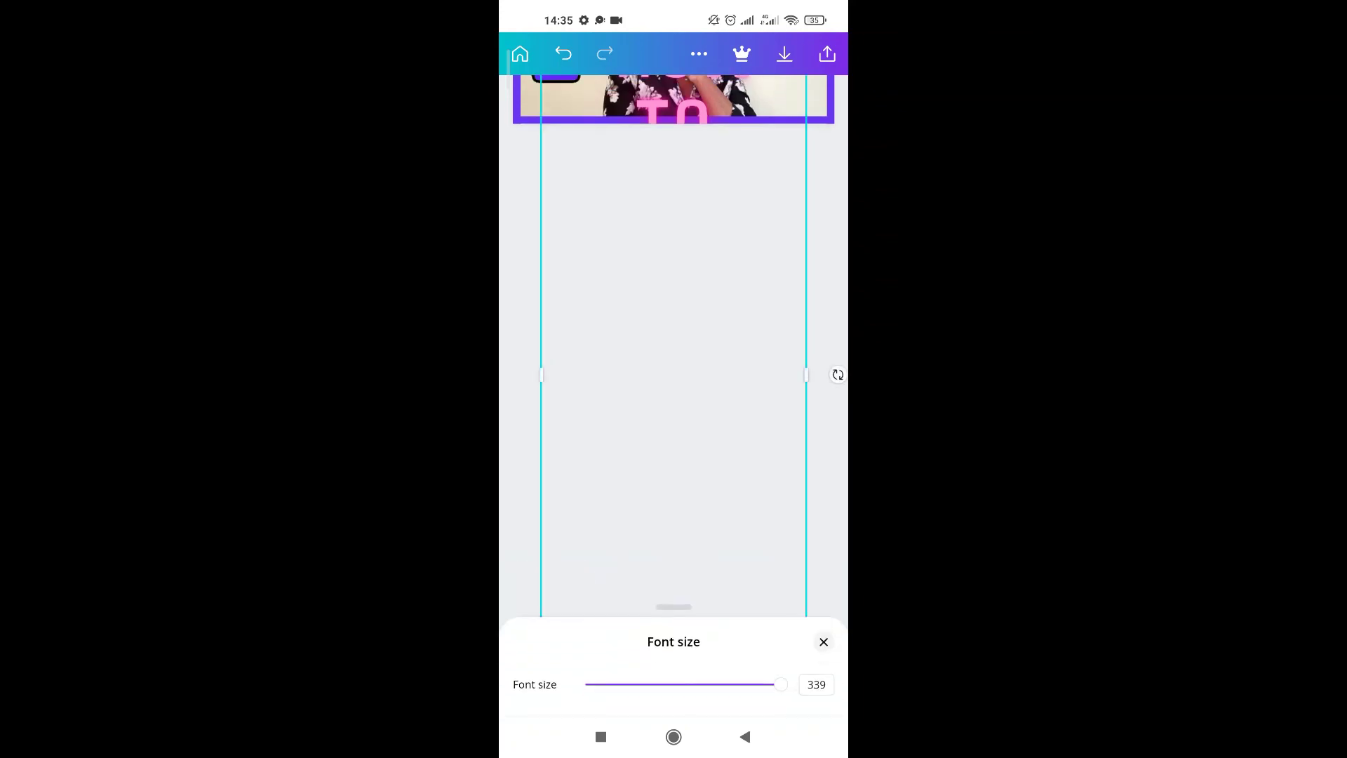
left_click_drag(781, 685, 679, 684)
left_click_drag(688, 348, 688, 385)
left_click_drag(679, 684, 667, 684)
left_click_drag(673, 365, 713, 358)
left_click_drag(668, 684, 700, 684)
left_click_drag(695, 358, 675, 399)
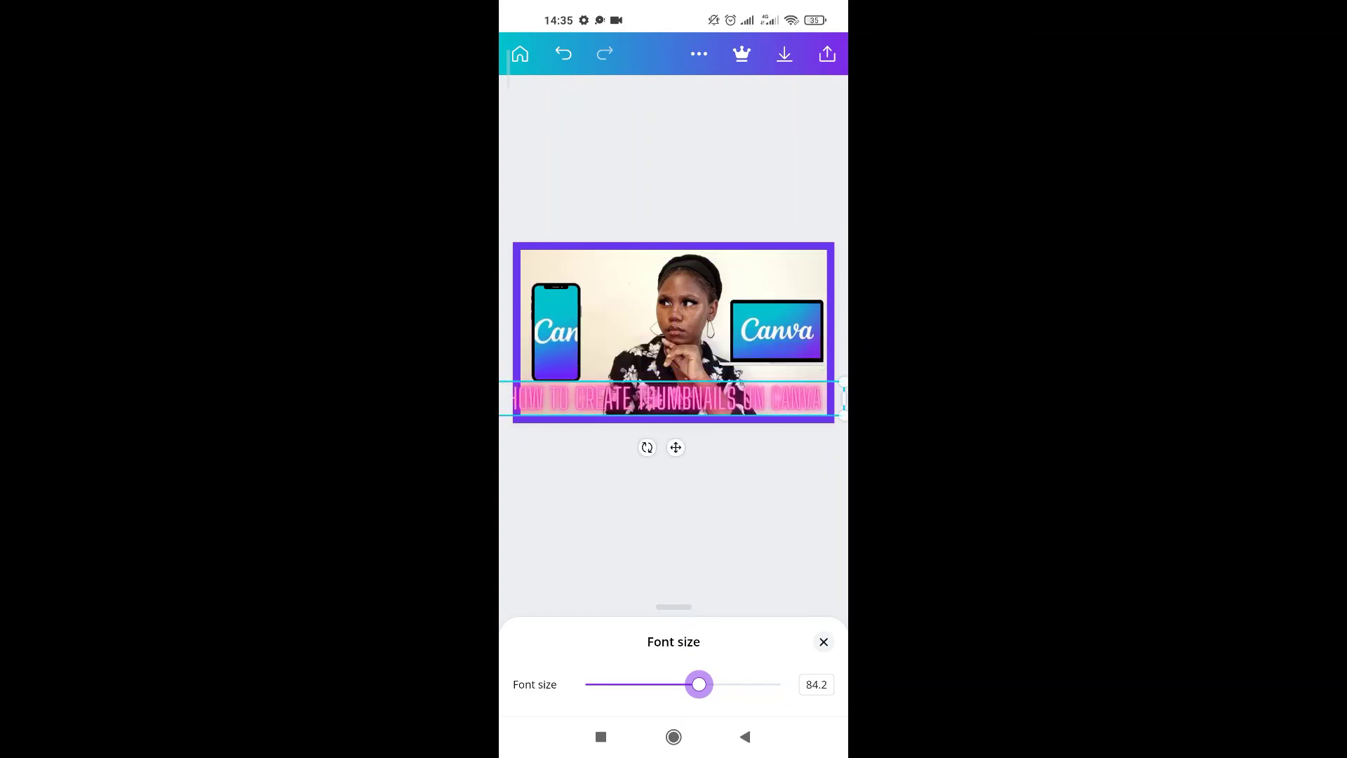
left_click_drag(699, 685, 689, 685)
left_click(824, 642)
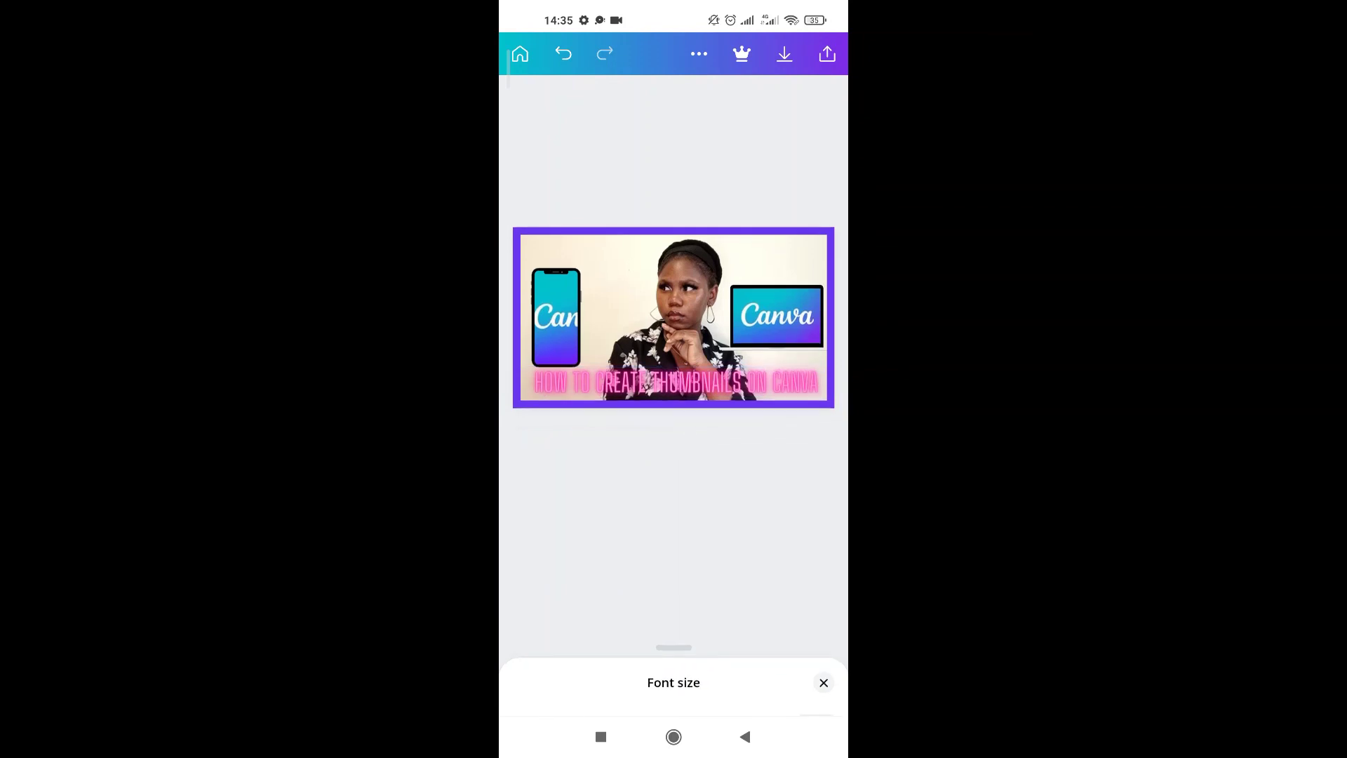
left_click(674, 491)
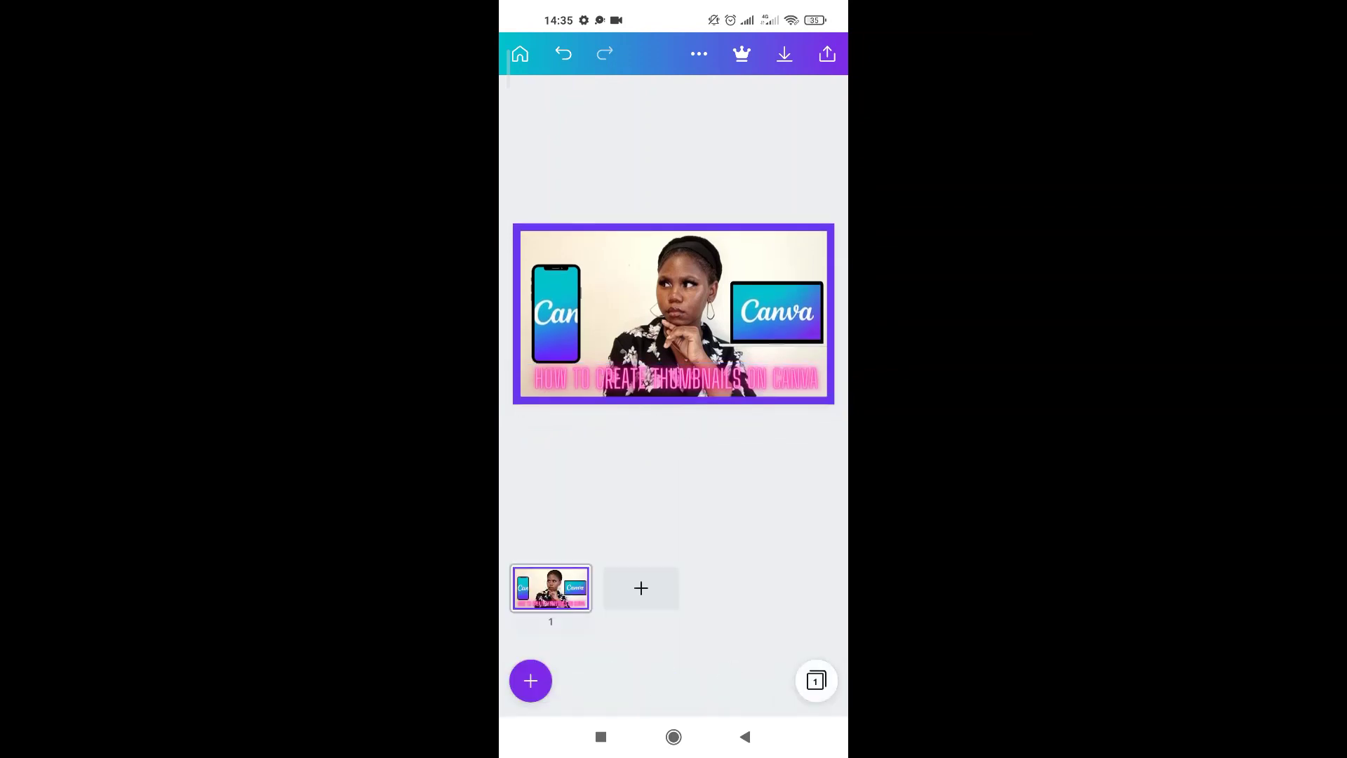
Step: Save the finished thumbnail to the phone as an image
left_click(784, 54)
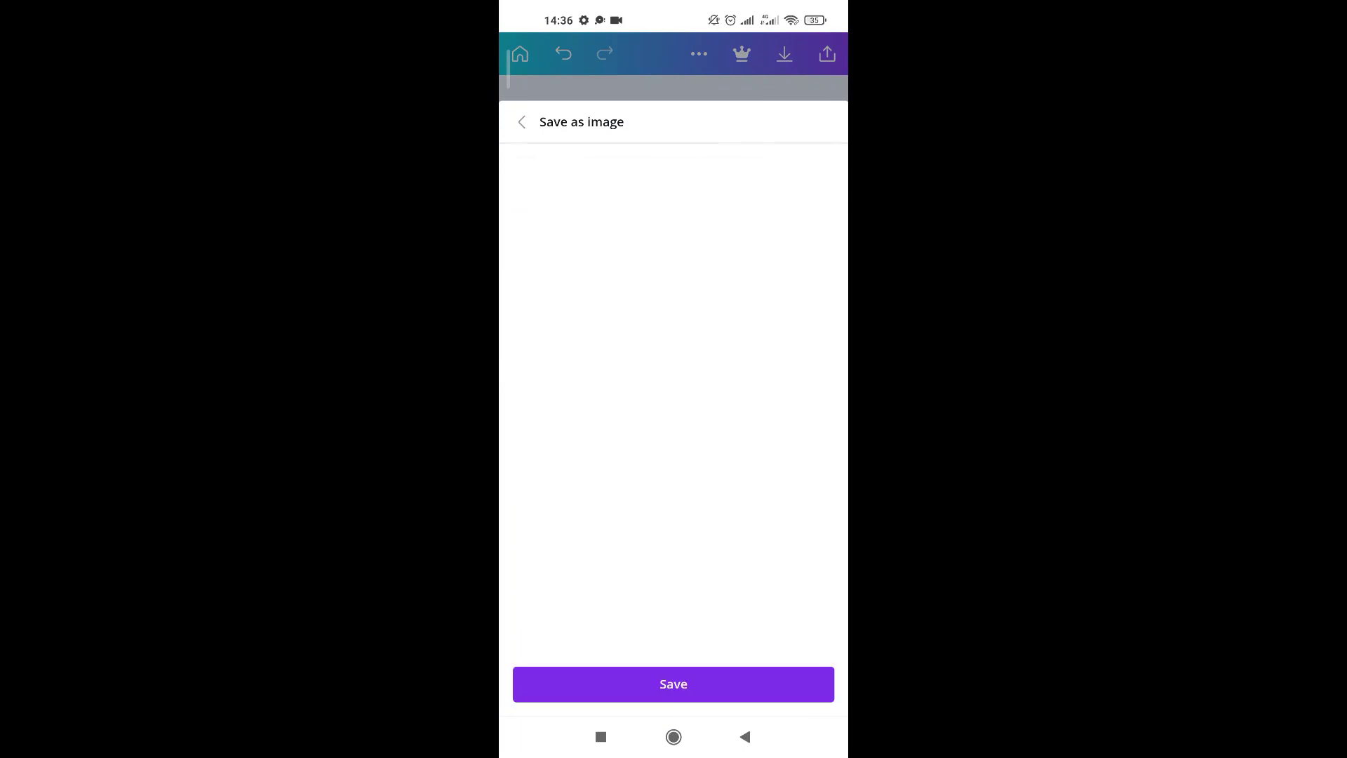
left_click(673, 684)
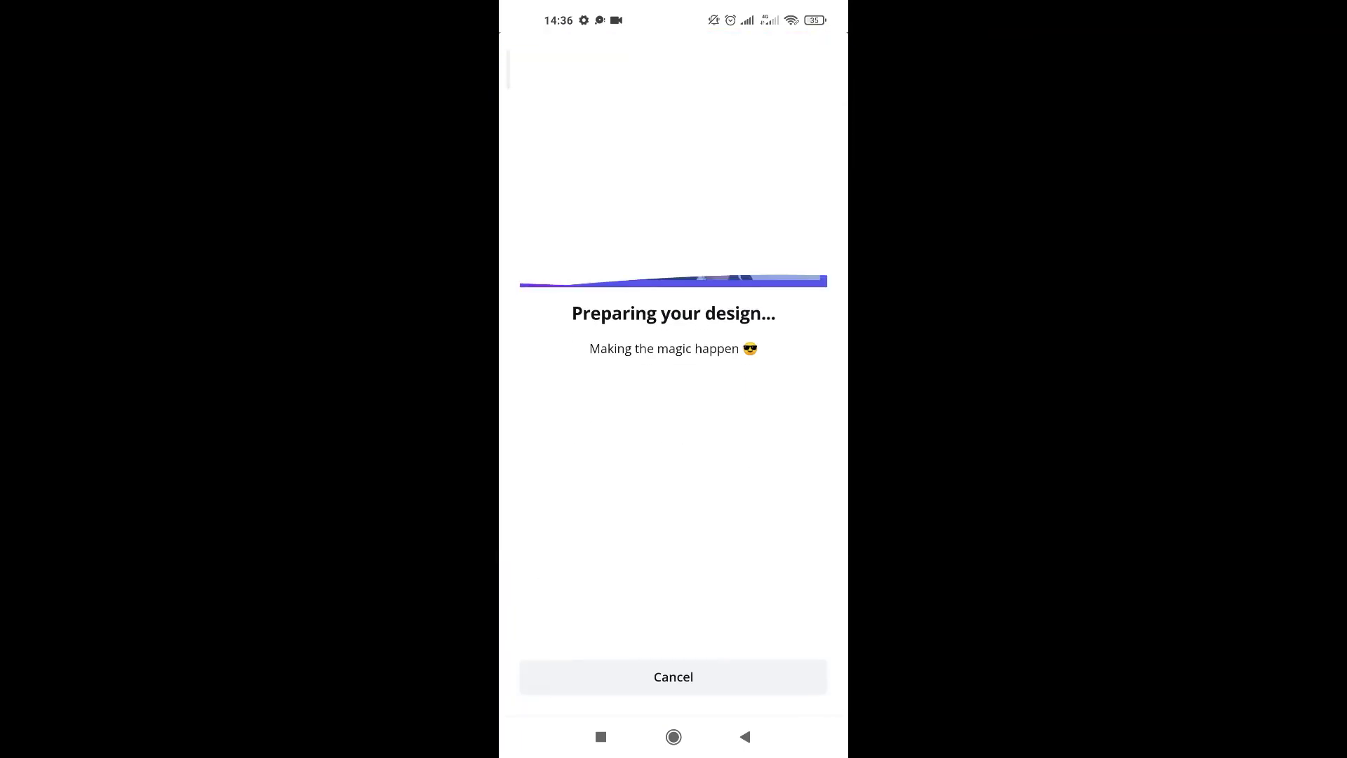